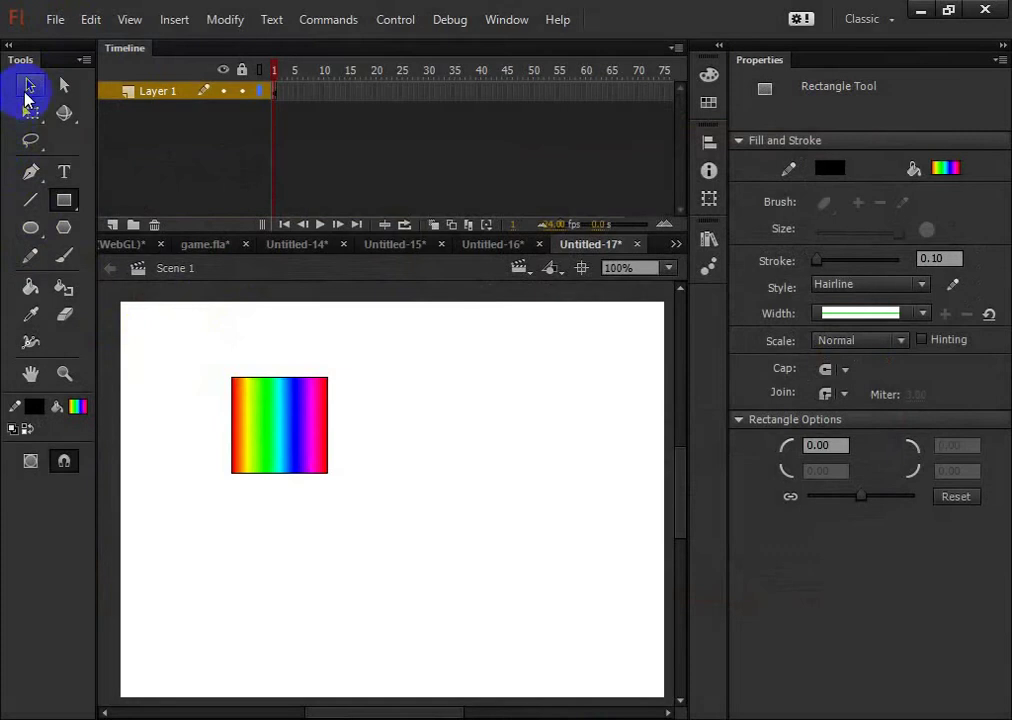
# Step: Move the rainbow square to about X 142, Y 120 and convert it to a movie clip symbol named square1
pyautogui.click(285, 412)
pyautogui.moveTo(303, 410); pyautogui.dragTo(332, 452)
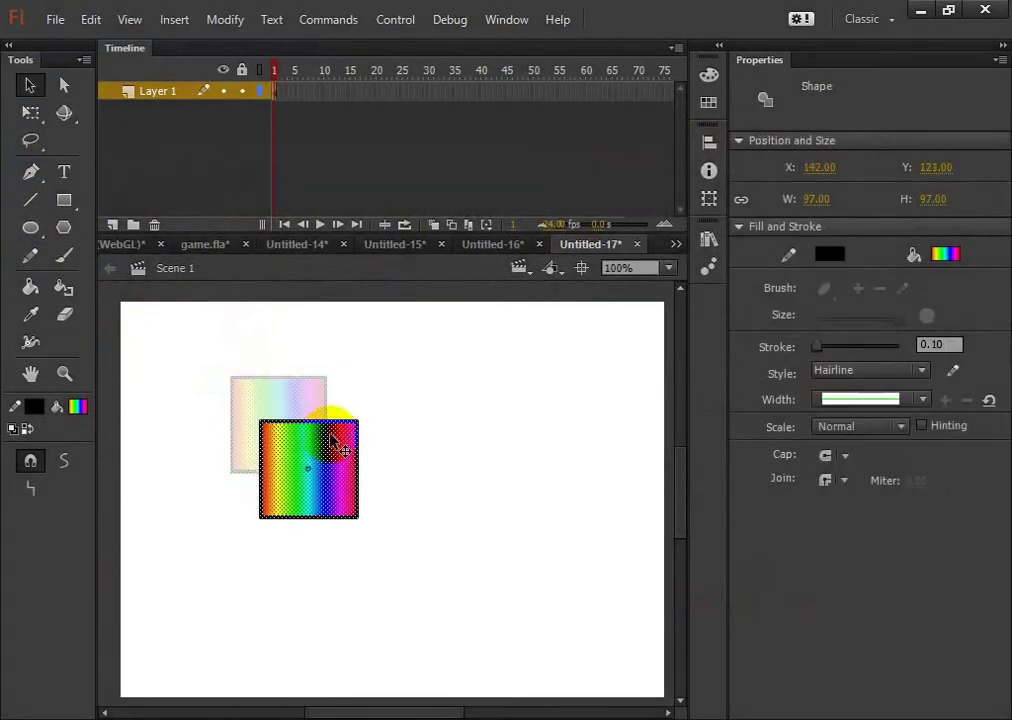
pyautogui.rightClick(332, 452)
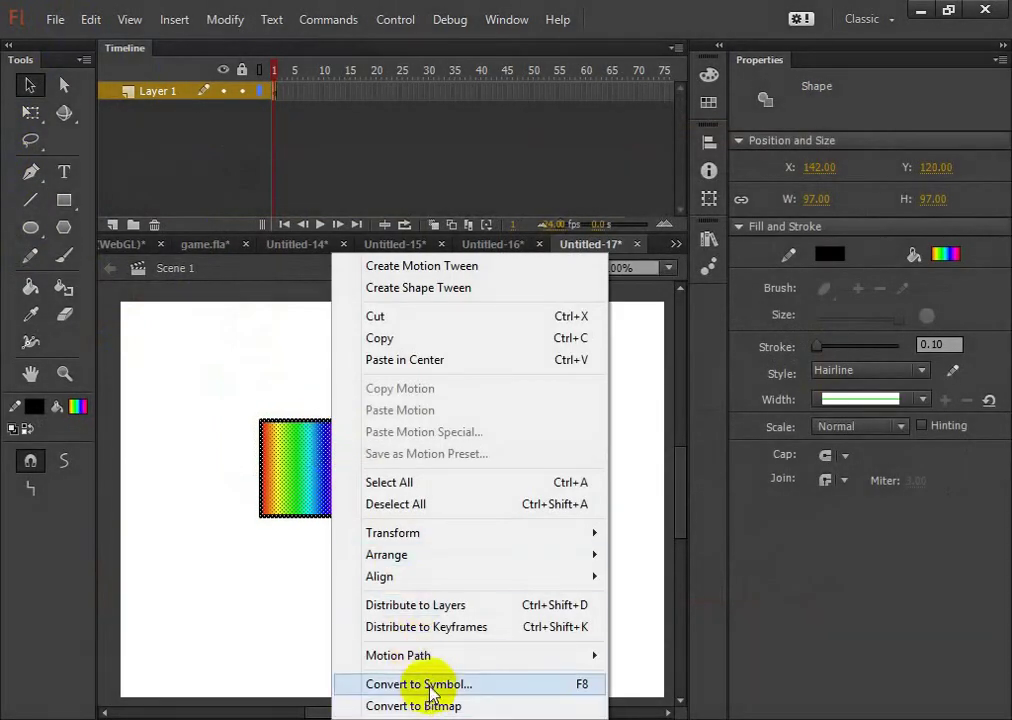
pyautogui.click(545, 686)
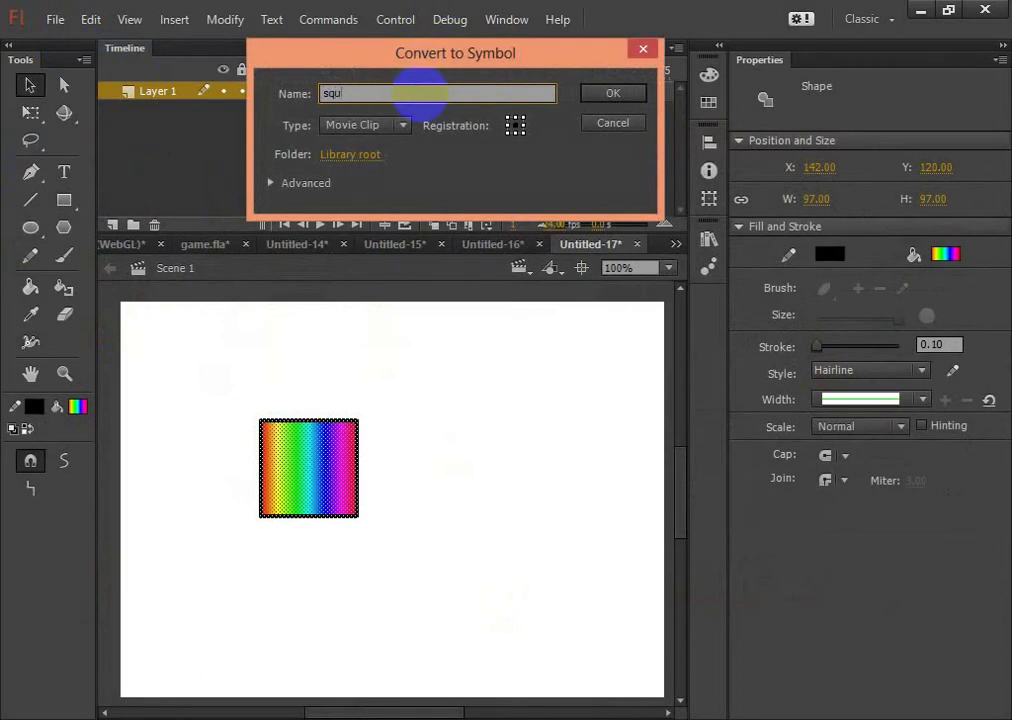
pyautogui.write('square1')
pyautogui.click(613, 93)
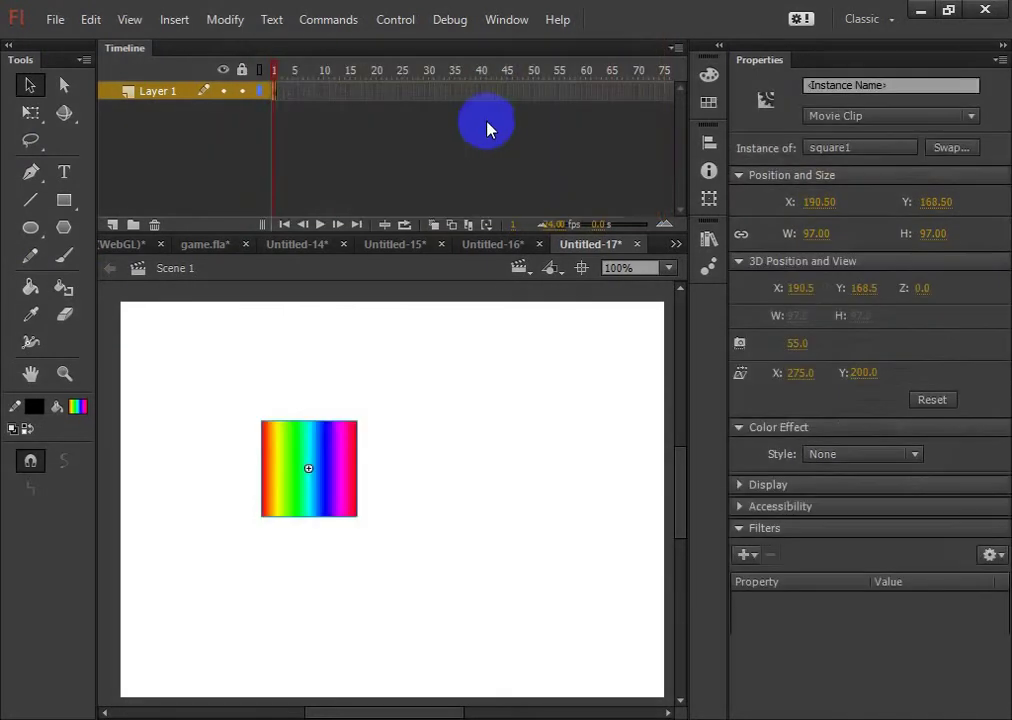
# Step: Insert a keyframe at frame 33 and move the square there to about X 458, Y 270, near the stage's lower-right corner
pyautogui.rightClick(444, 97)
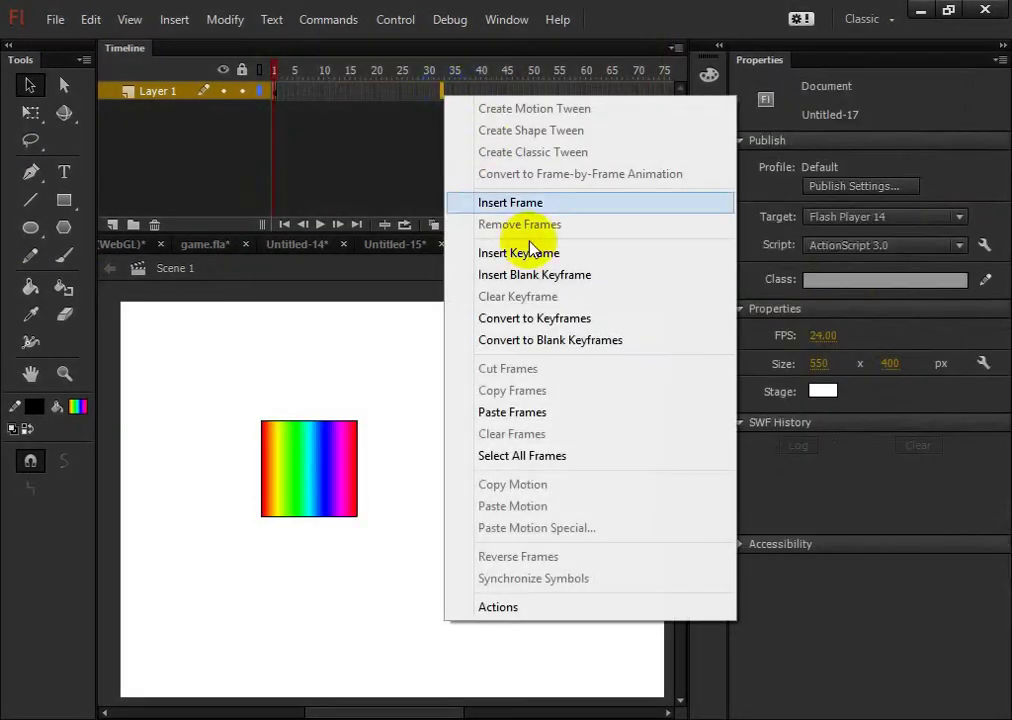
pyautogui.click(519, 253)
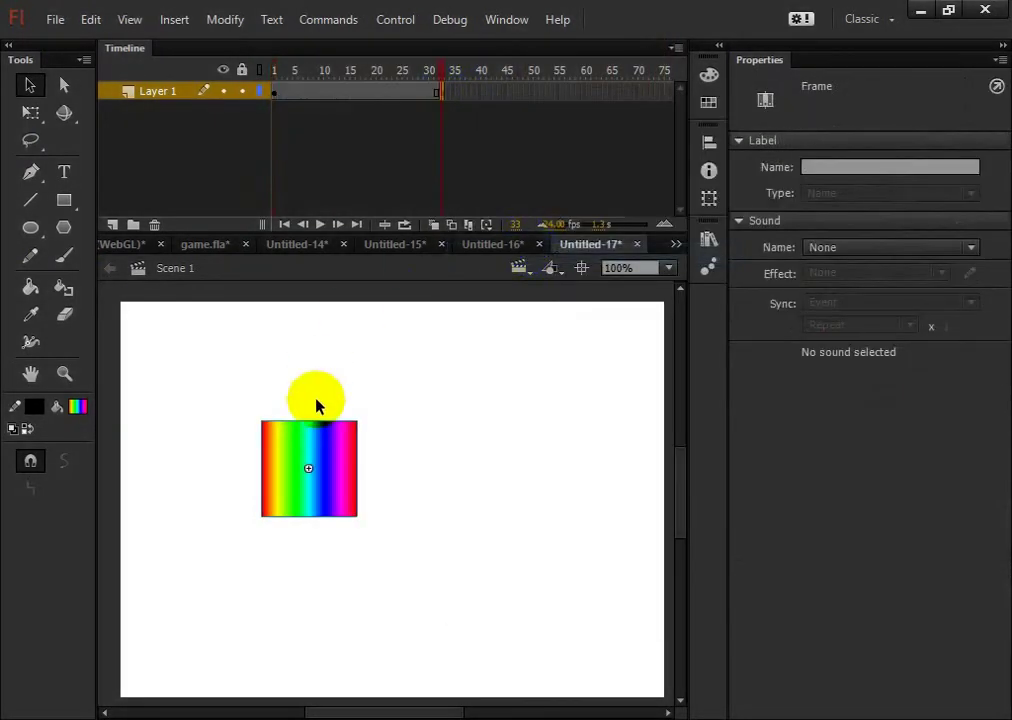
pyautogui.moveTo(330, 472); pyautogui.dragTo(583, 558)
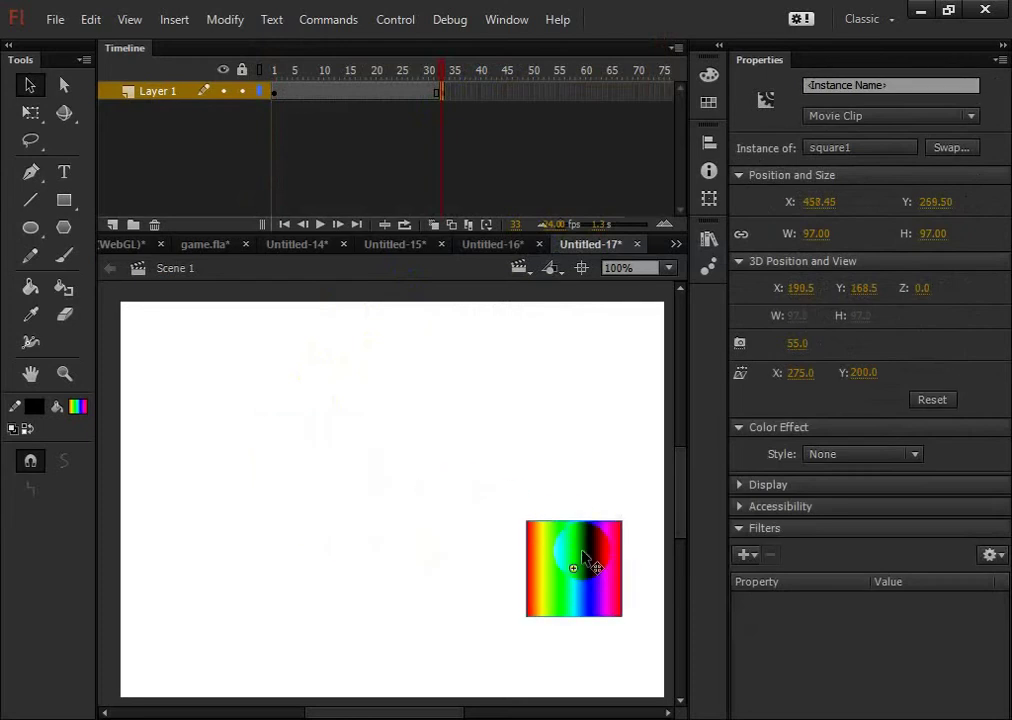
# Step: Create a classic tween between the keyframes at frames 1 and 33 on Layer 1
pyautogui.rightClick(355, 95)
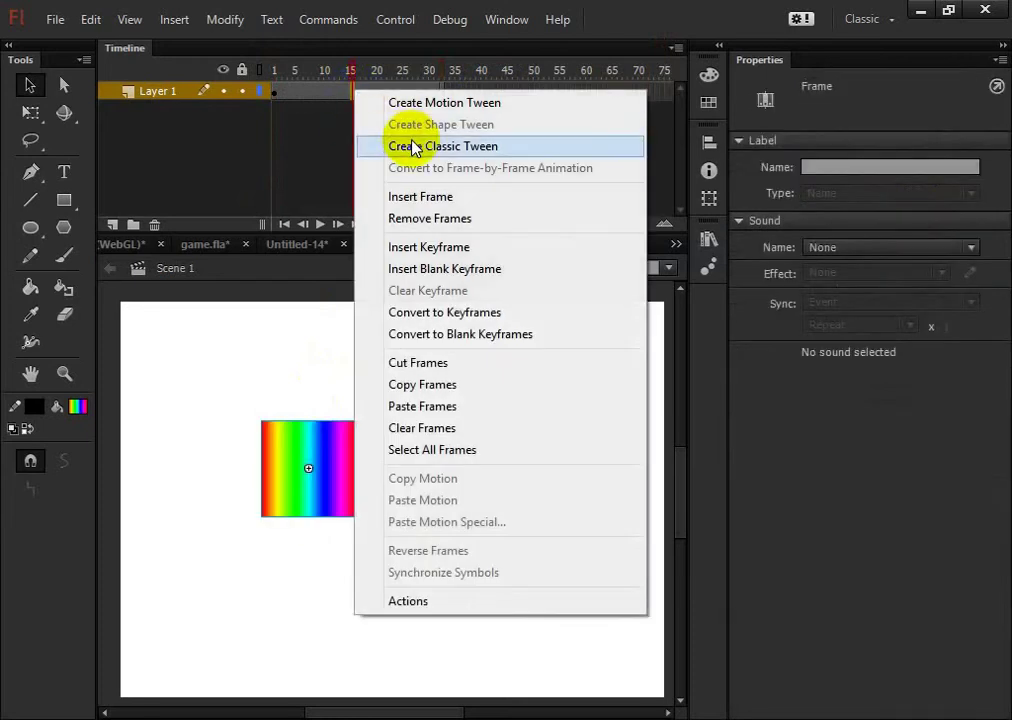
pyautogui.click(370, 147)
pyautogui.moveTo(413, 104); pyautogui.dragTo(276, 121)
pyautogui.click(293, 123)
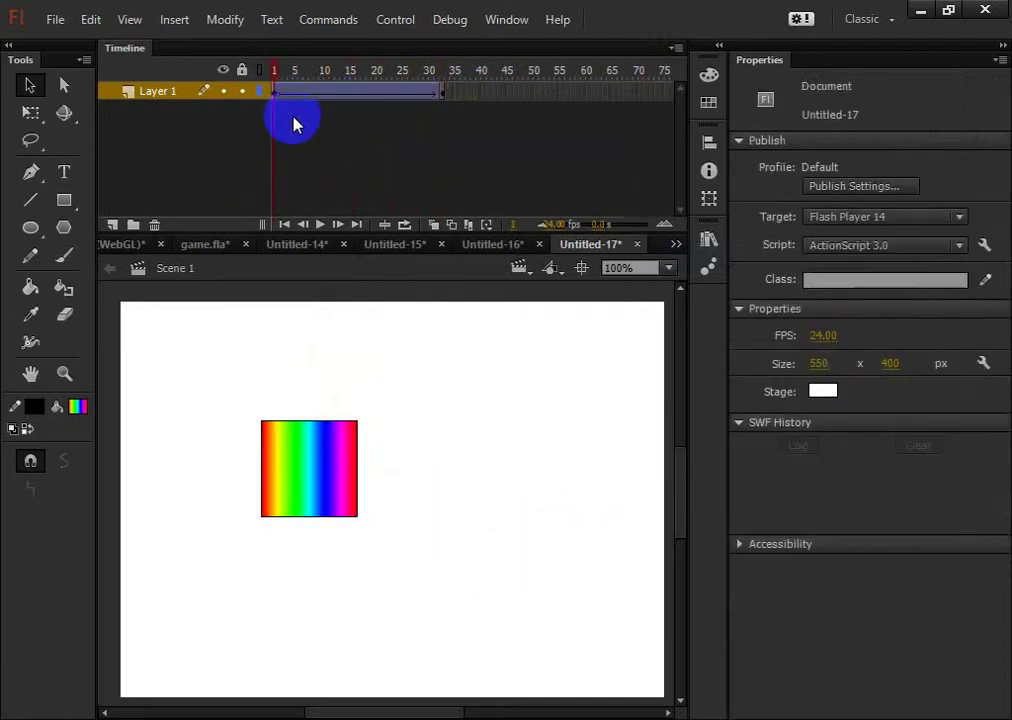
# Step: Preview the square's motion across the tweened frames and in a test of the movie, closing the test window again
pyautogui.moveTo(337, 96); pyautogui.dragTo(400, 132)
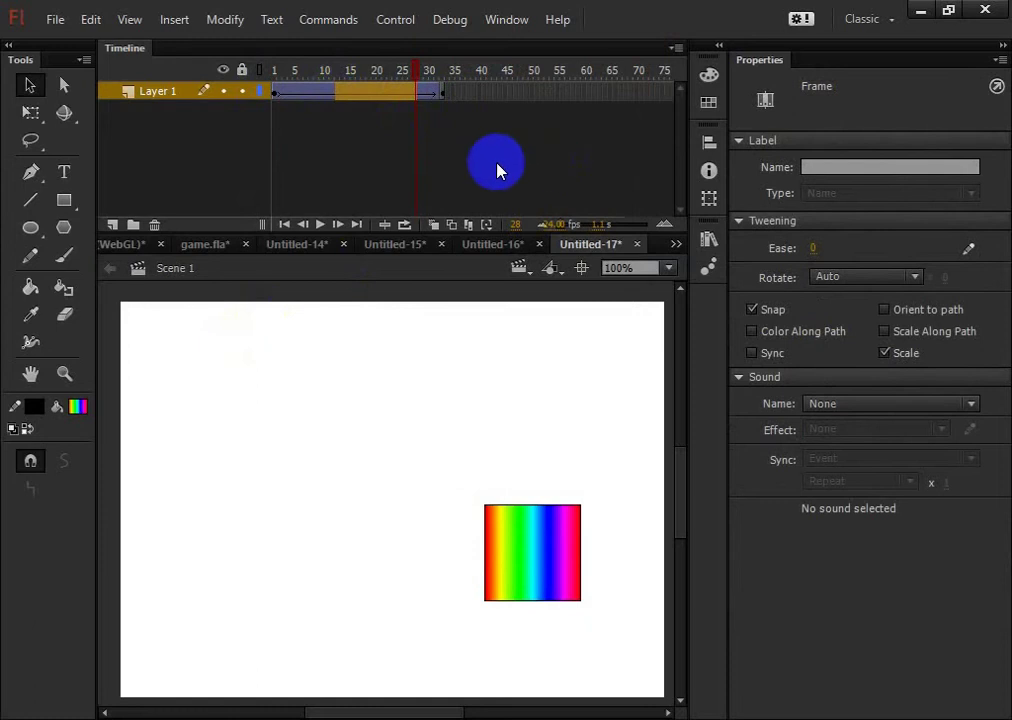
pyautogui.click(282, 93)
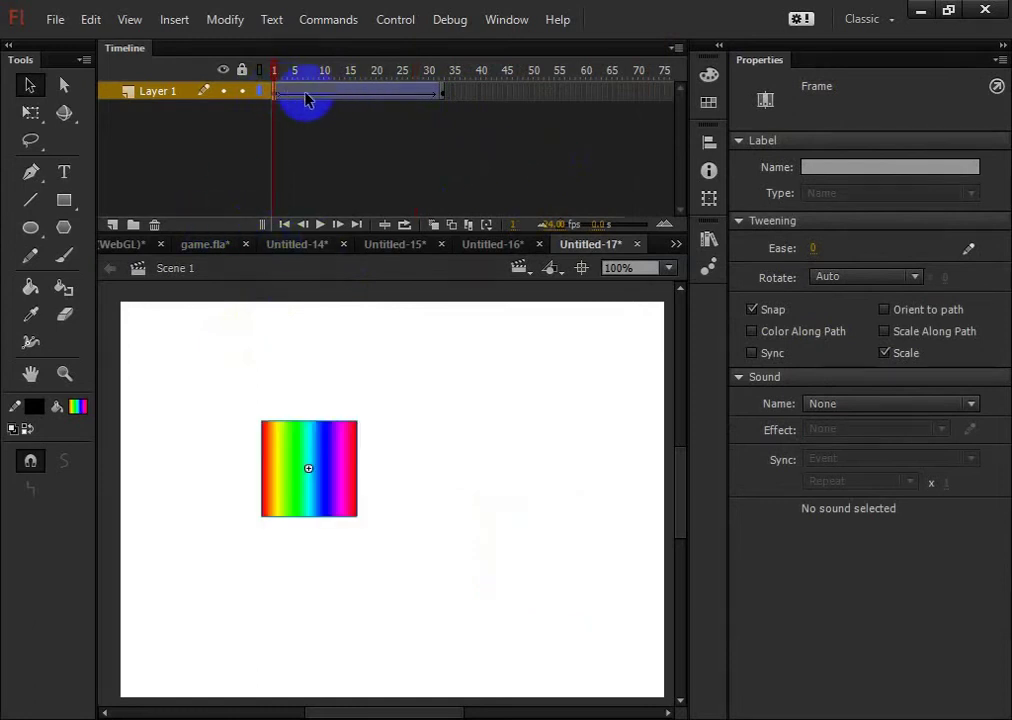
pyautogui.hotkey('ctrl', 'Return')
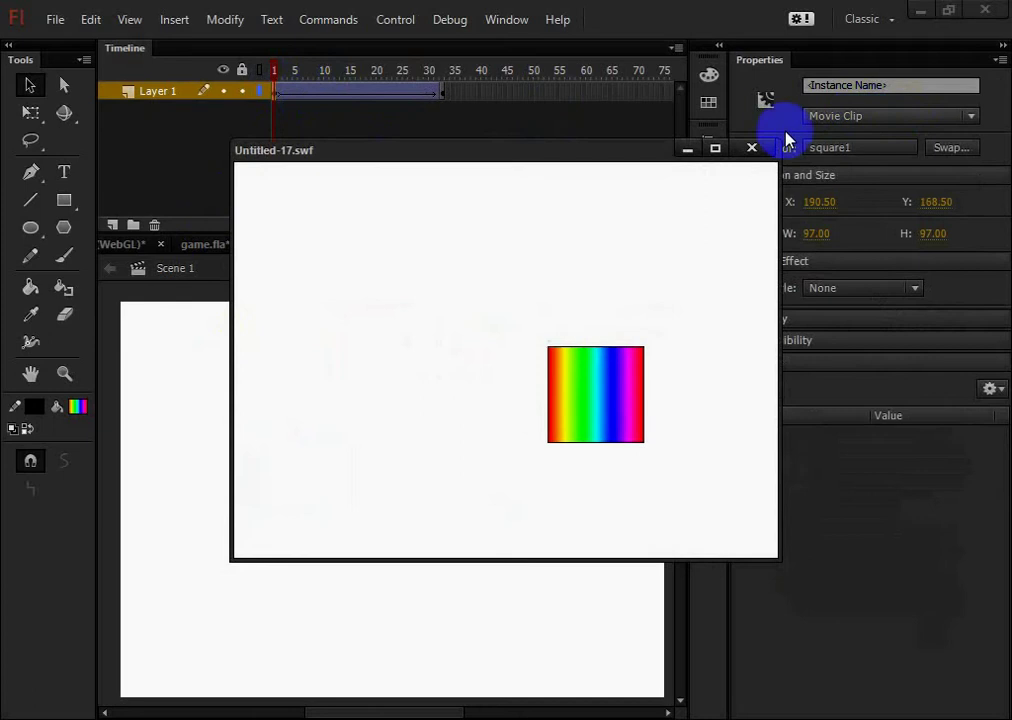
pyautogui.click(752, 149)
# Step: Reverse frames 1 to 33 of Layer 1 and test the movie
pyautogui.click(409, 93)
pyautogui.click(409, 95)
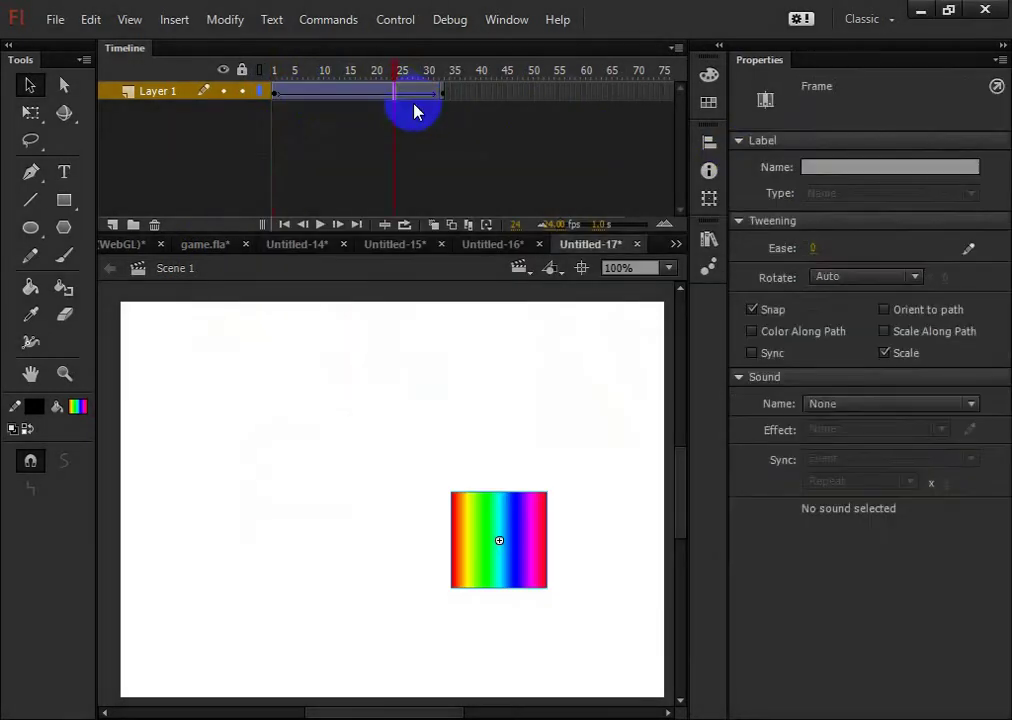
pyautogui.click(435, 103)
pyautogui.moveTo(443, 97); pyautogui.dragTo(269, 97)
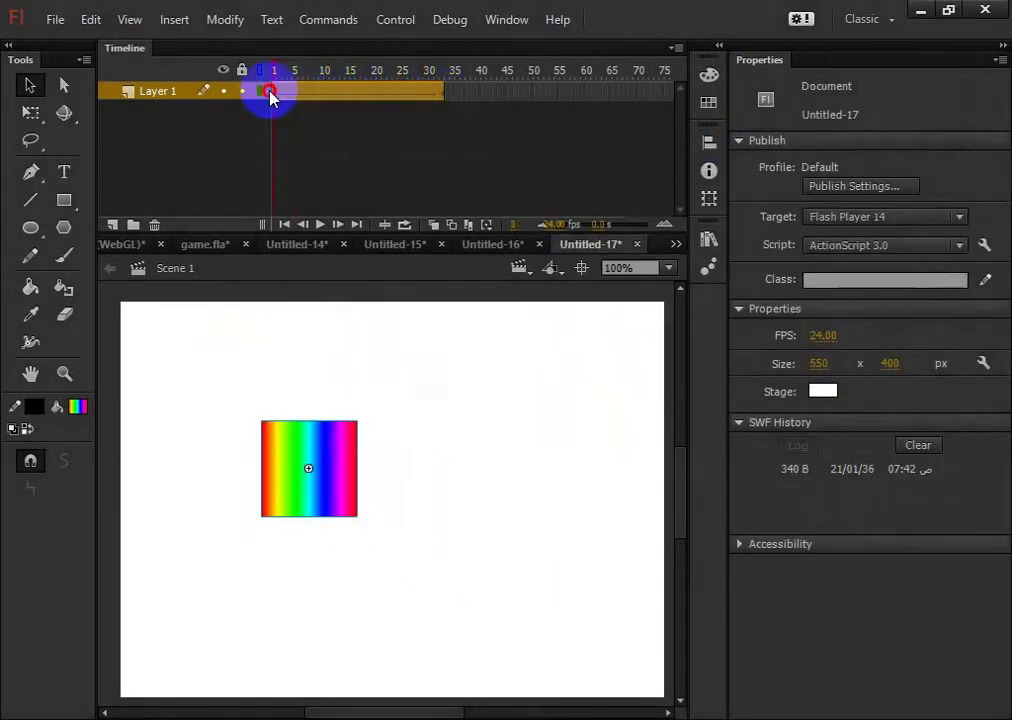
pyautogui.rightClick(283, 99)
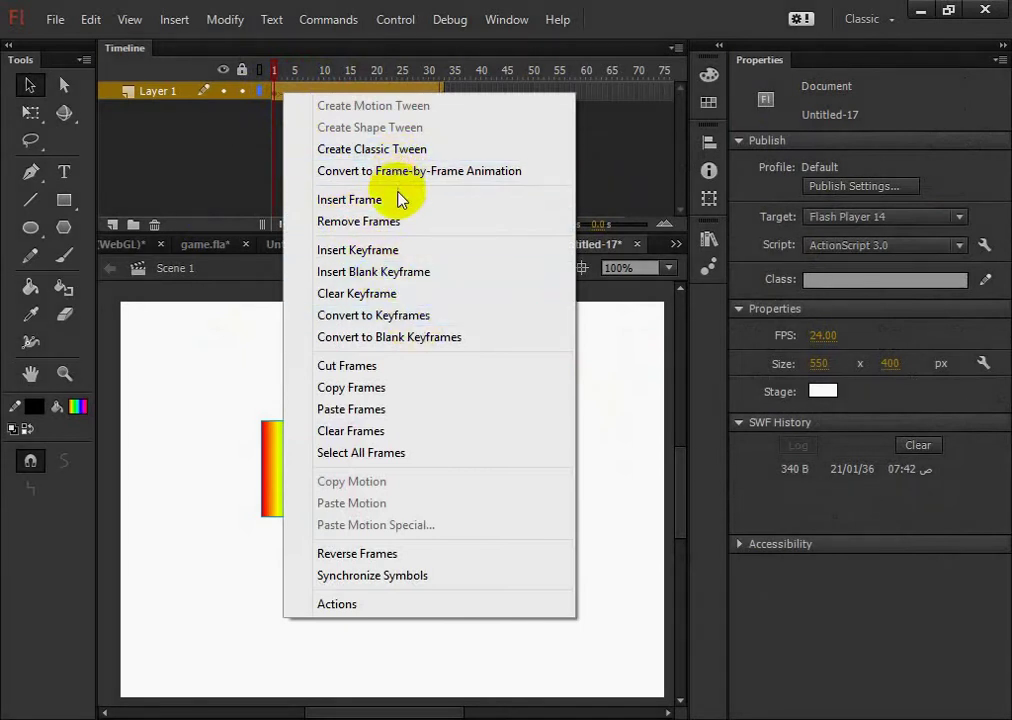
pyautogui.click(417, 558)
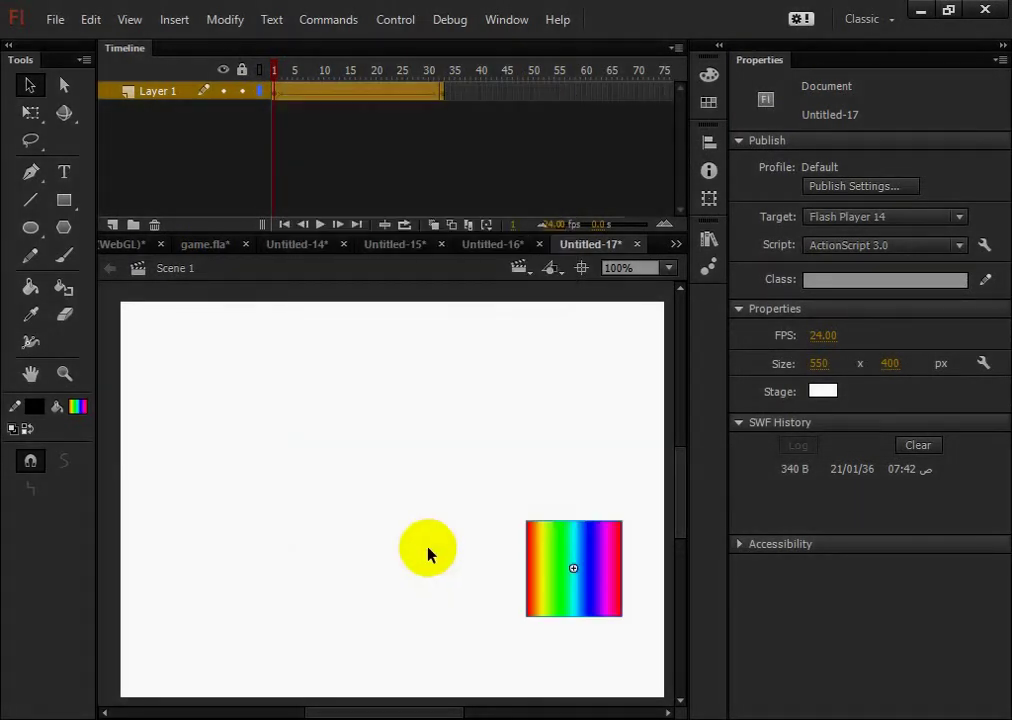
pyautogui.hotkey('ctrl', 'Return')
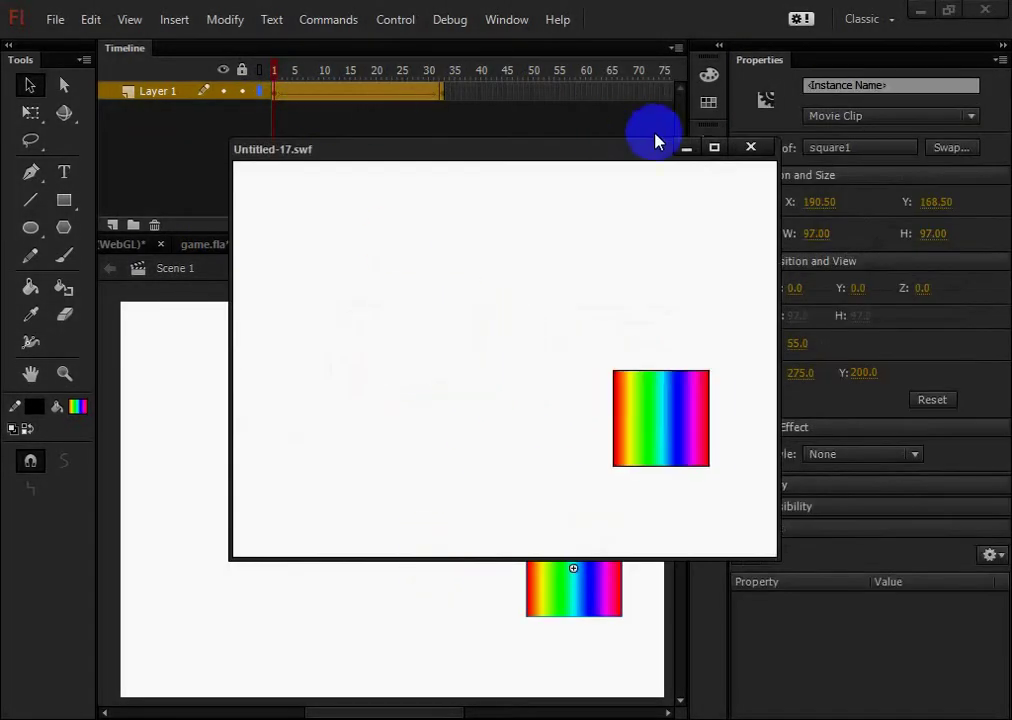
pyautogui.click(750, 147)
# Step: Synchronize the symbols across all frames of Layer 1 and test the movie
pyautogui.rightClick(378, 108)
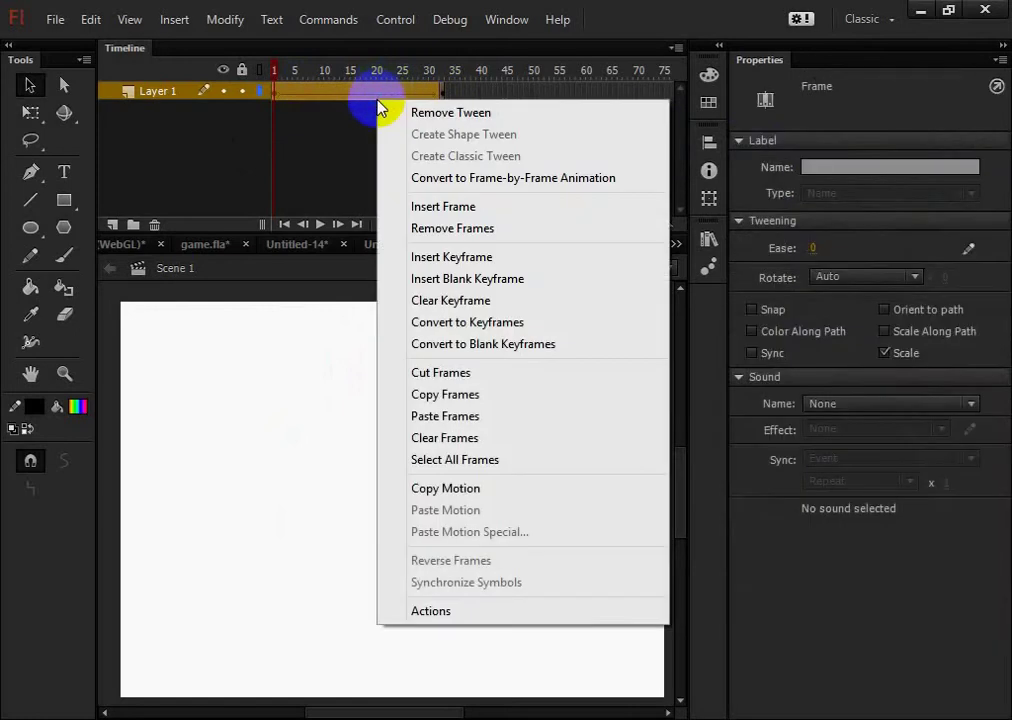
pyautogui.click(150, 100)
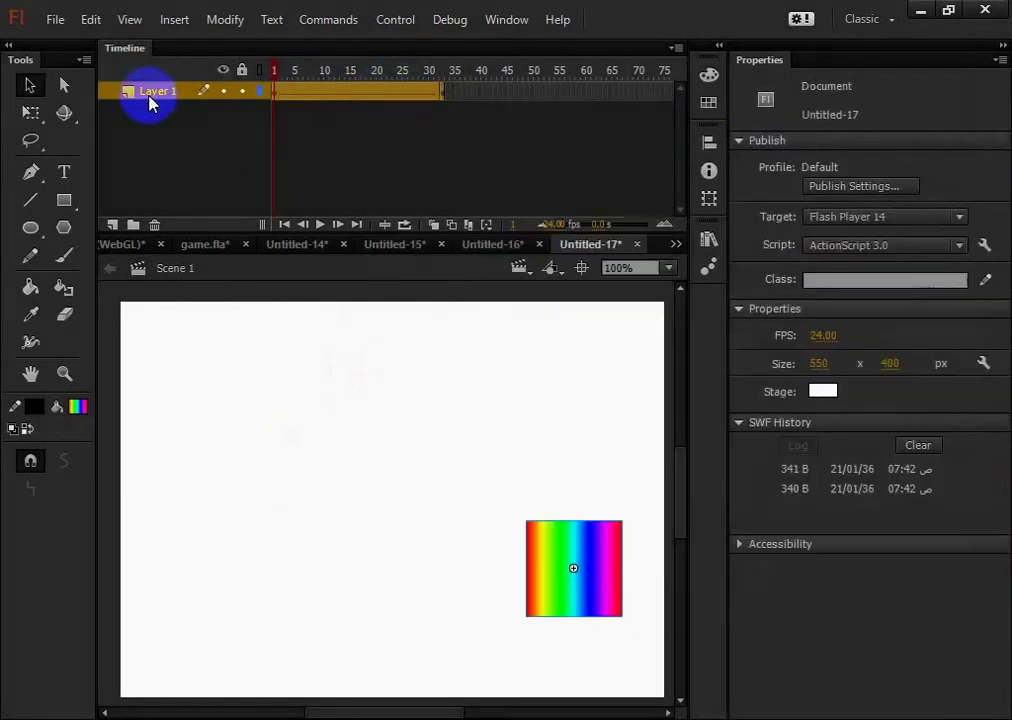
pyautogui.rightClick(338, 94)
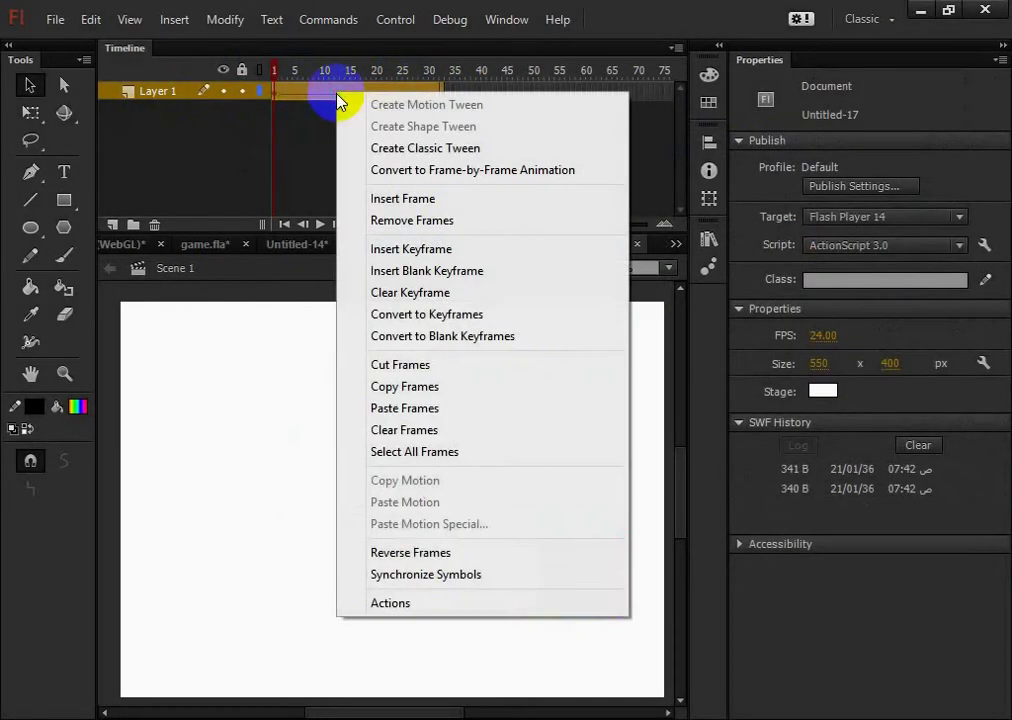
pyautogui.click(424, 583)
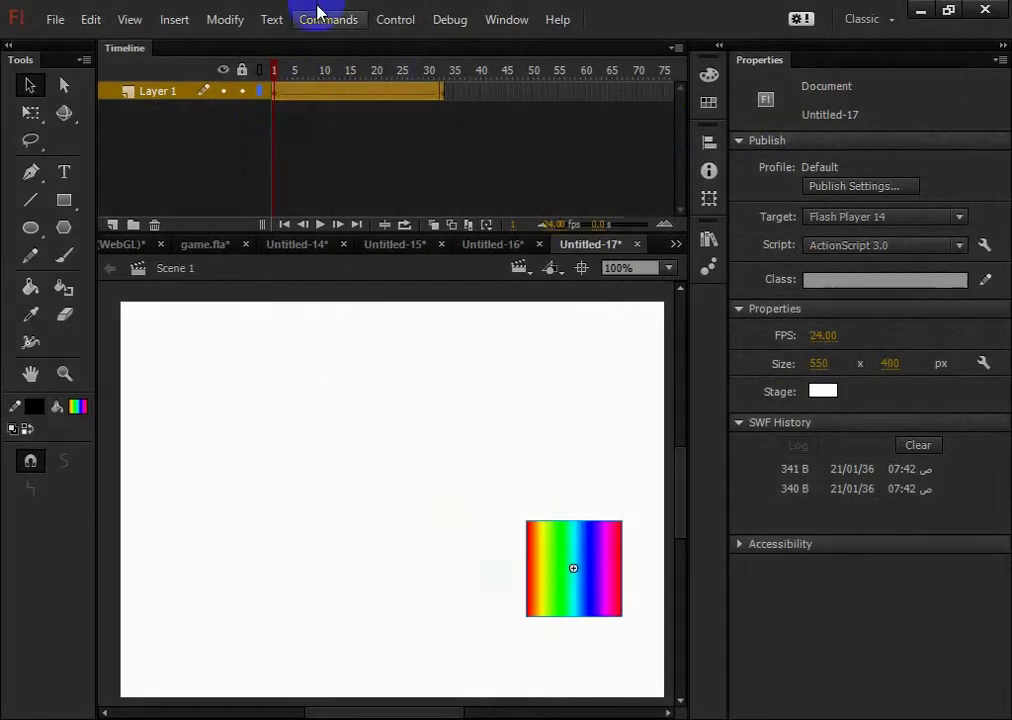
pyautogui.hotkey('ctrl', 'Return')
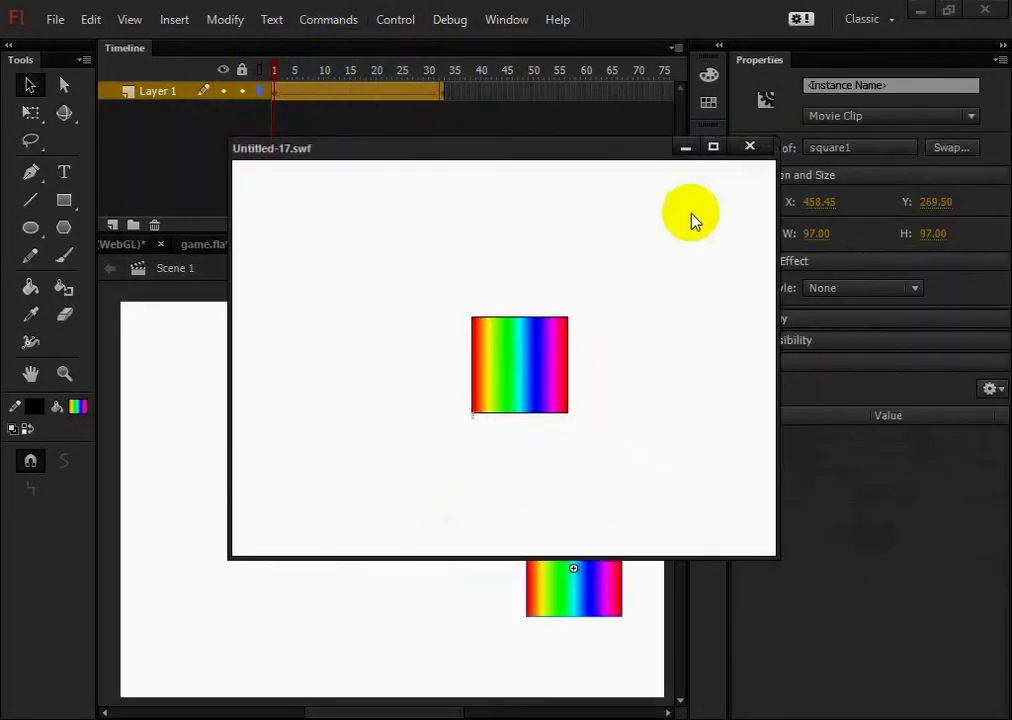
pyautogui.click(750, 145)
# Step: Apply a classic tween to all the frames of Layer 1
pyautogui.rightClick(355, 93)
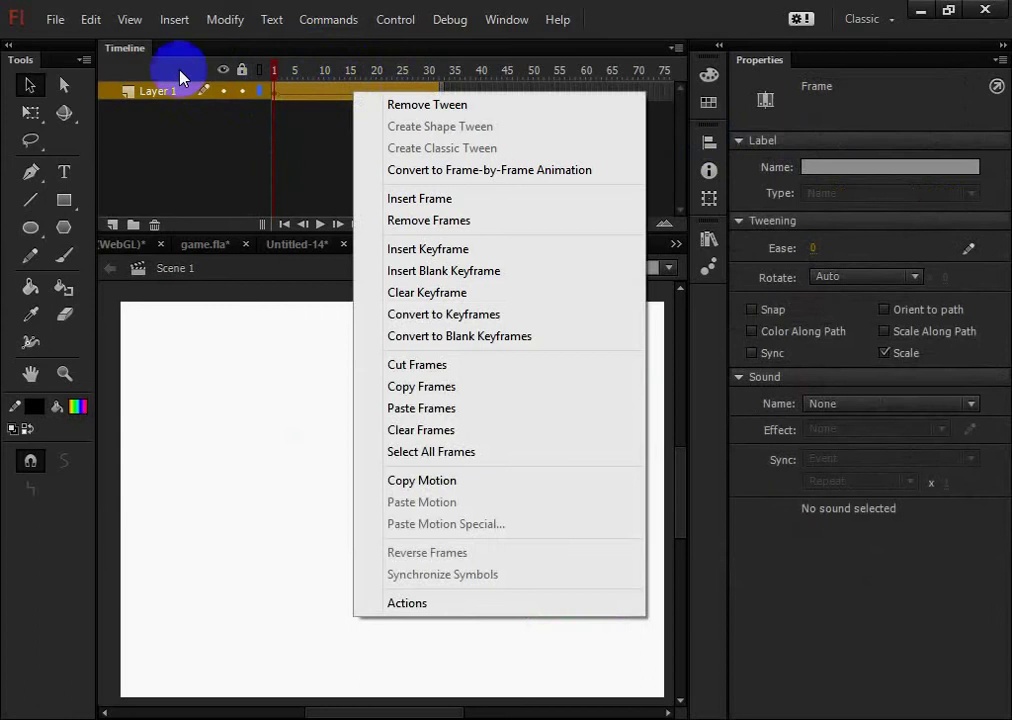
pyautogui.click(136, 92)
pyautogui.rightClick(322, 94)
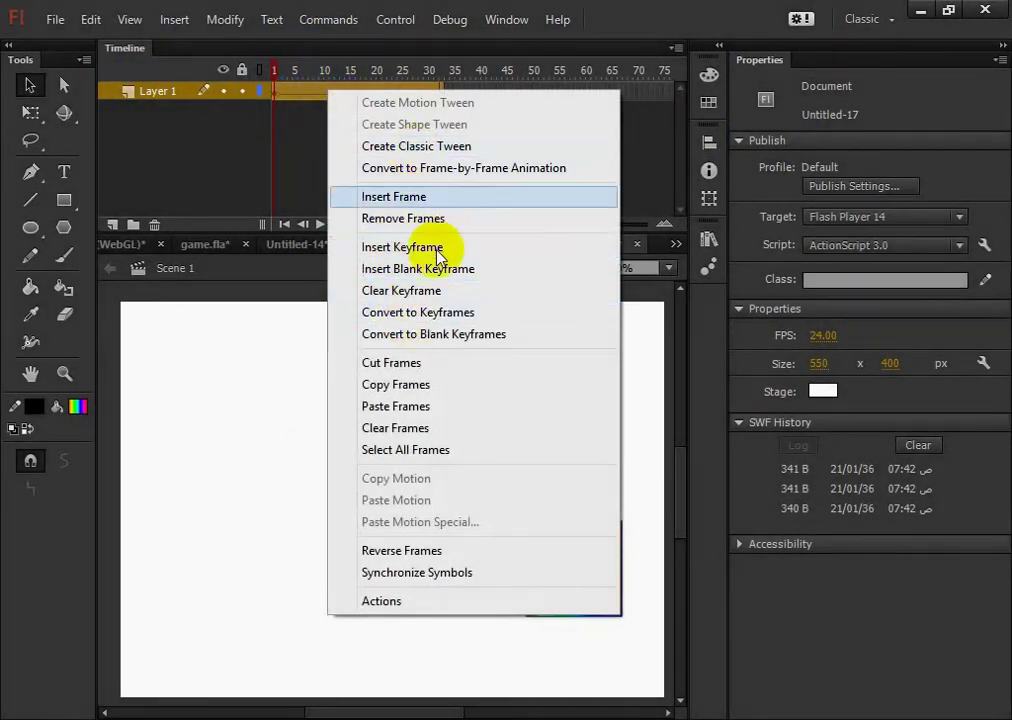
pyautogui.click(459, 150)
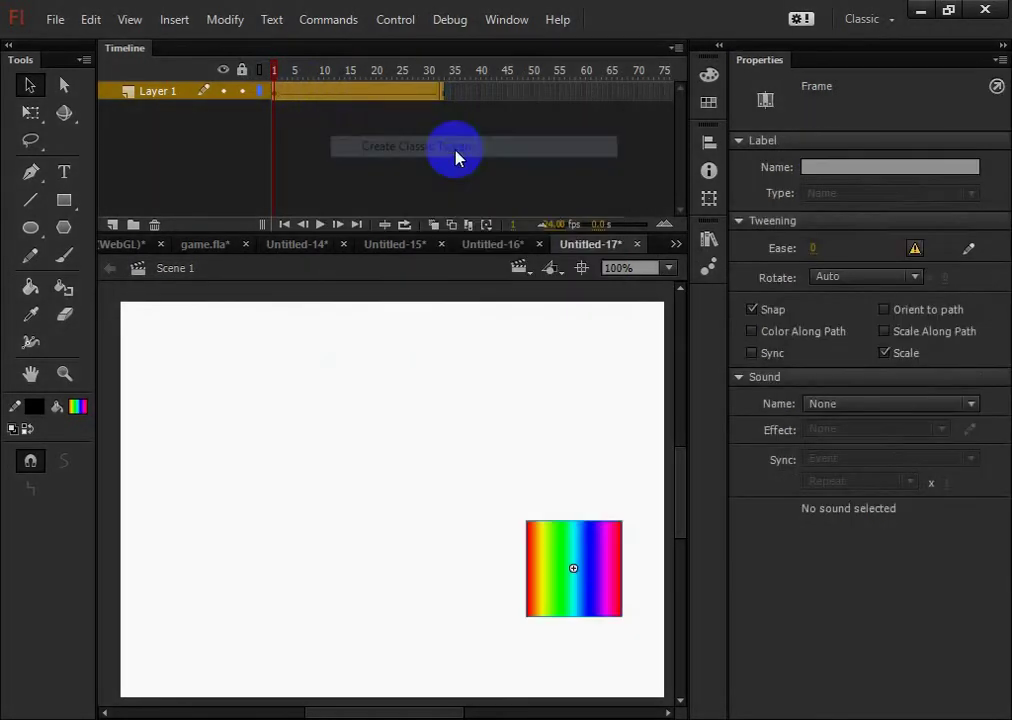
# Step: Convert Layer 1's tweened frames to frame-by-frame animation and play it on the timeline
pyautogui.rightClick(426, 97)
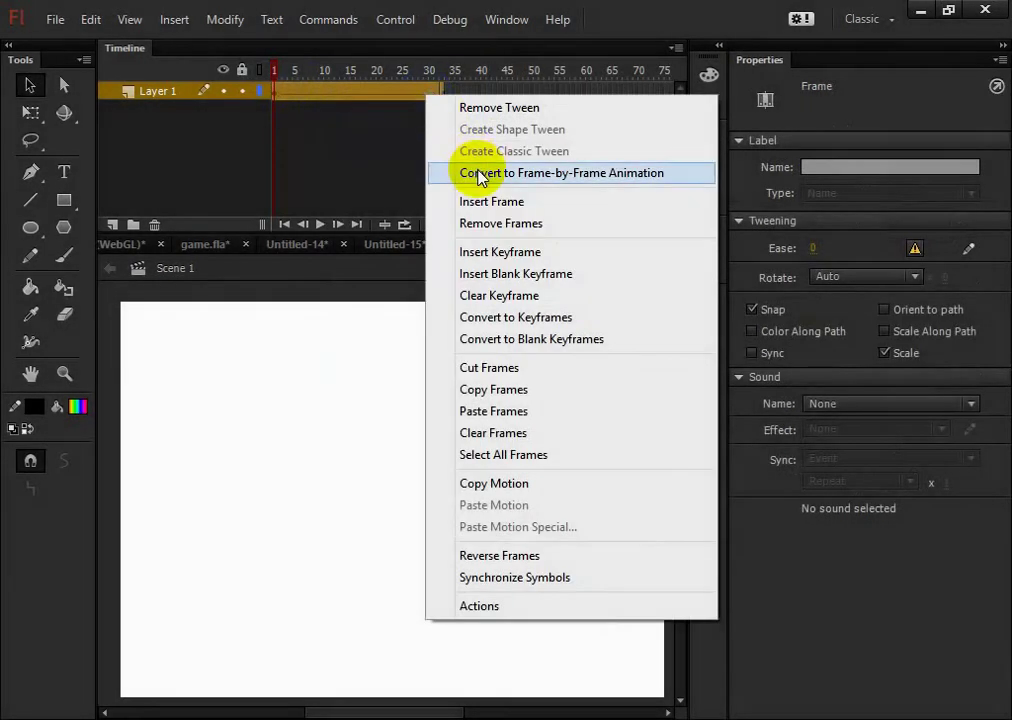
pyautogui.click(474, 173)
pyautogui.click(434, 120)
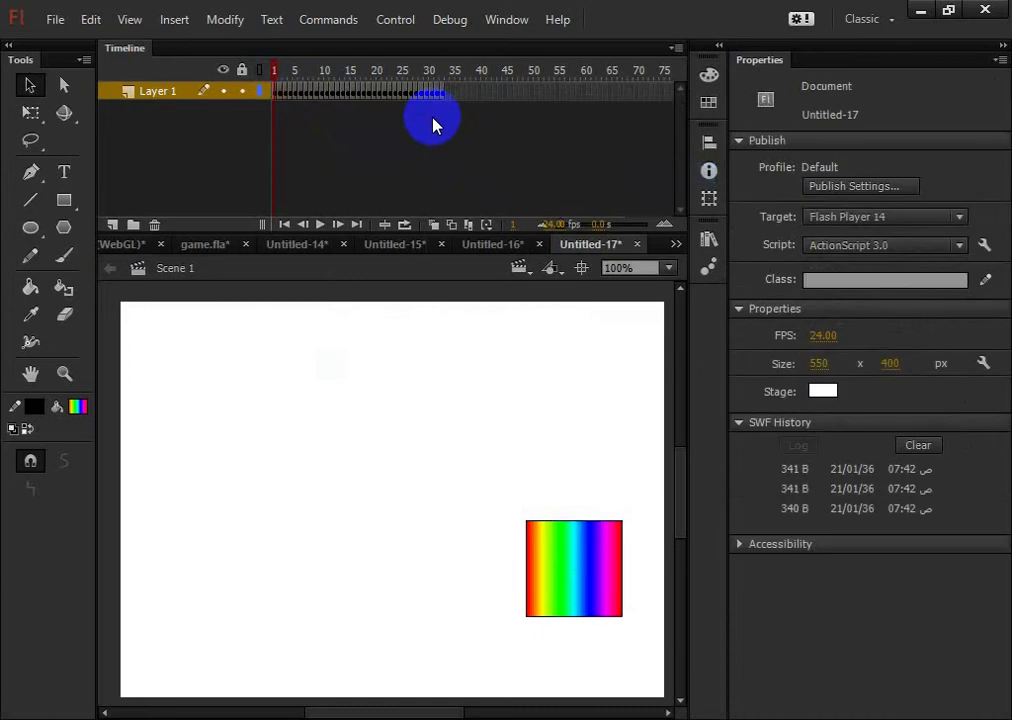
pyautogui.press('Return')
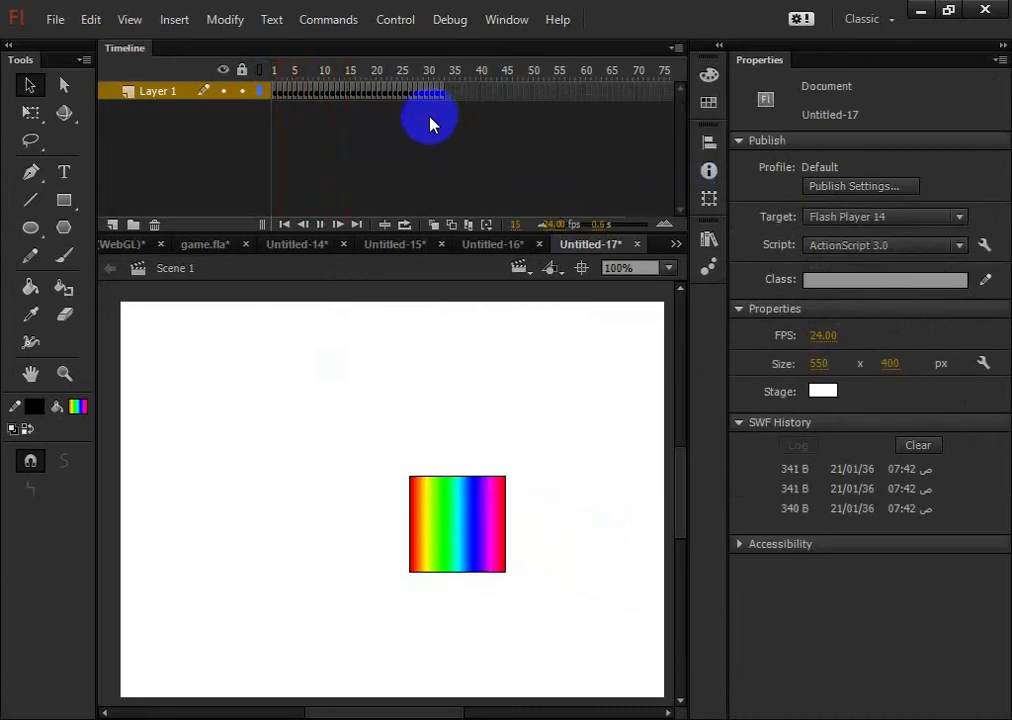
# Step: Delete the square from the keyframe at frame 17 and play the animation on the timeline
pyautogui.click(357, 90)
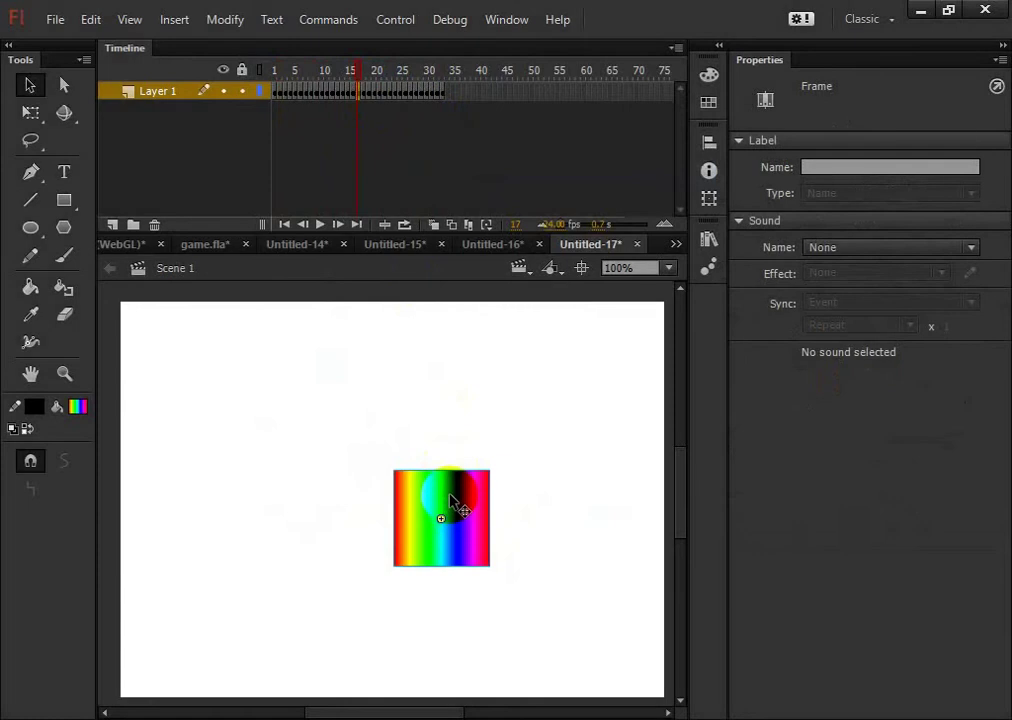
pyautogui.click(450, 500)
pyautogui.press('Delete')
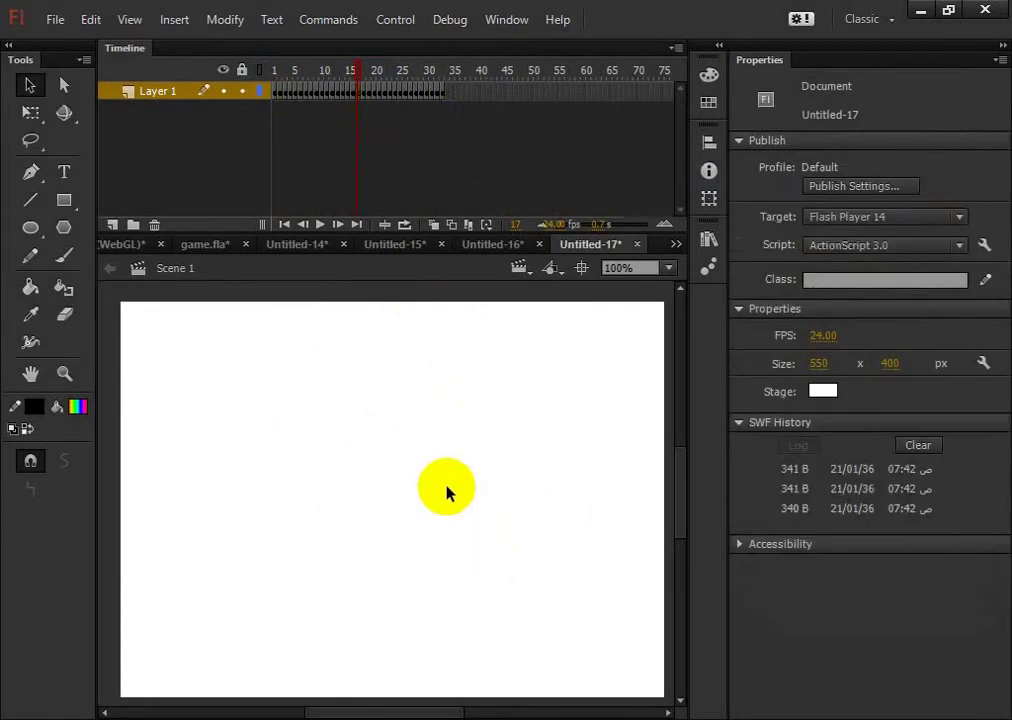
pyautogui.press('Return')
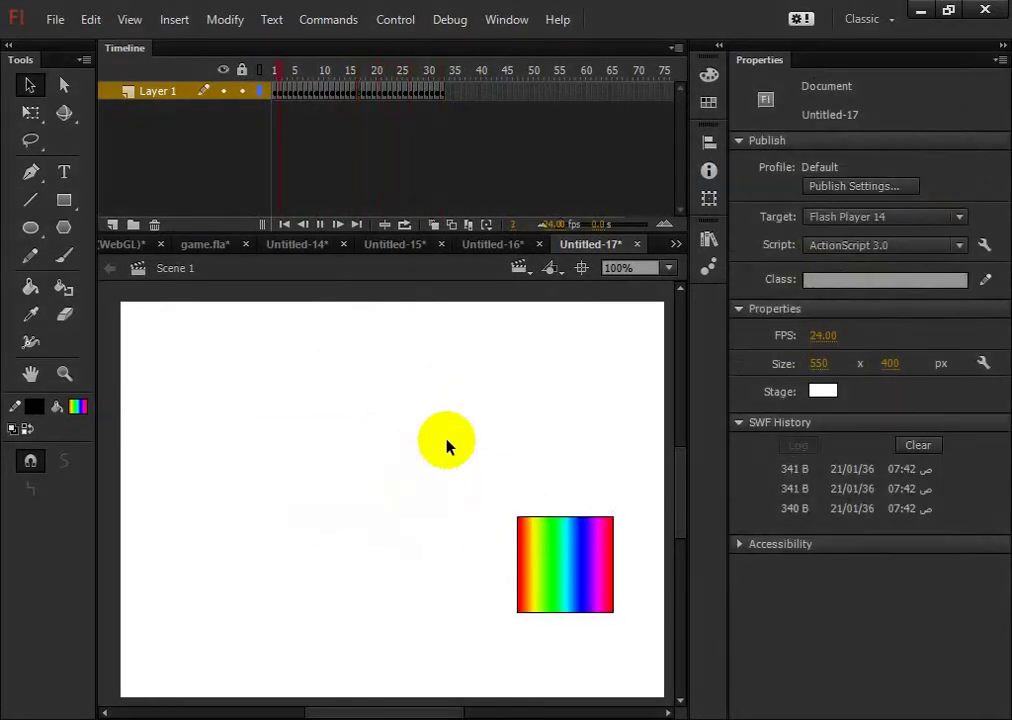
# Step: Undo the deletion of the square at frame 17 and the conversion to frame-by-frame animation
pyautogui.click(277, 270)
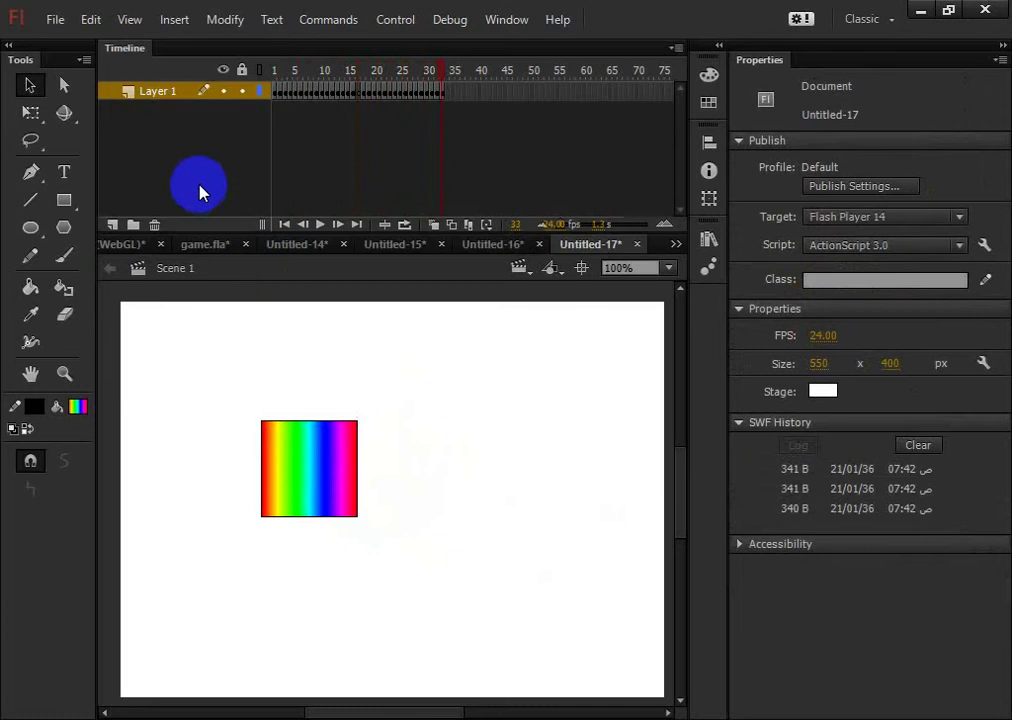
pyautogui.click(260, 123)
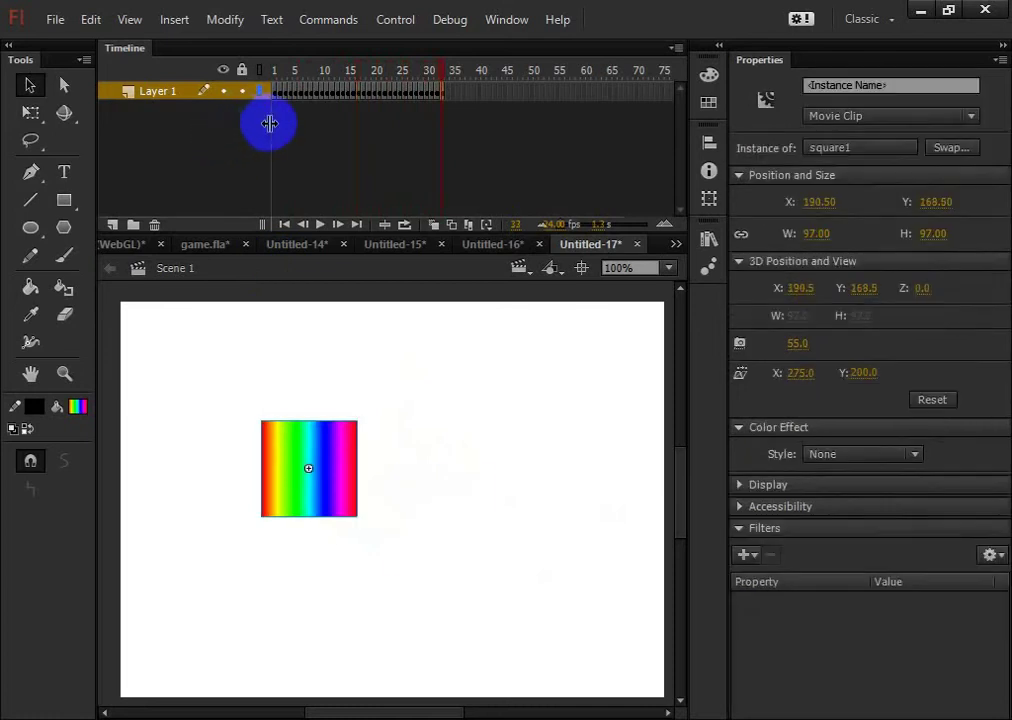
pyautogui.click(360, 285)
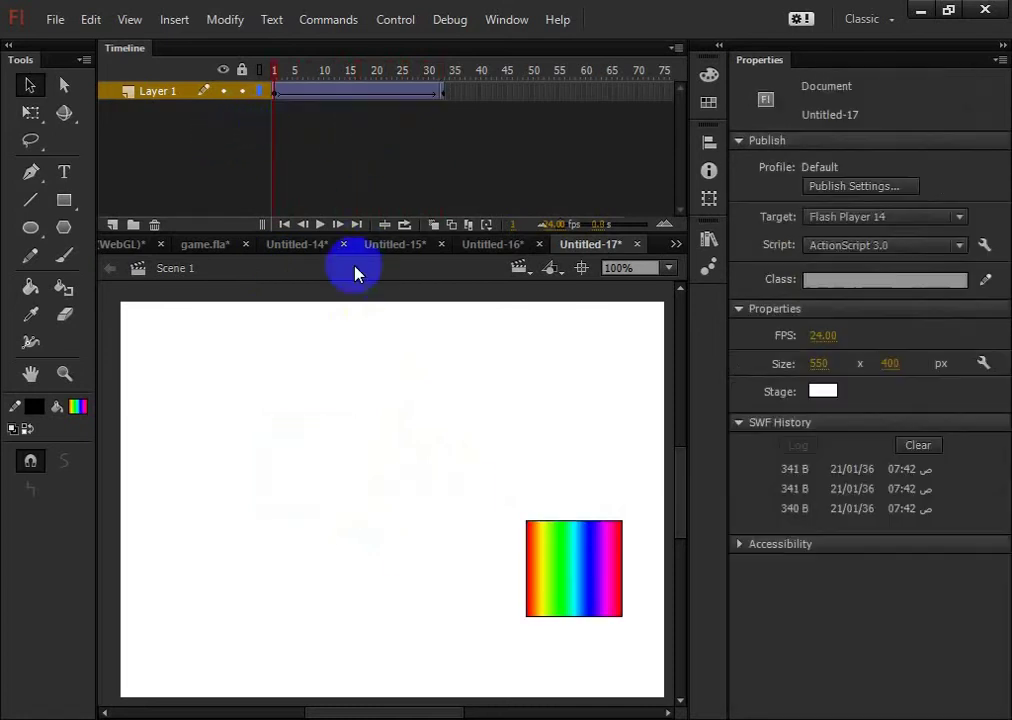
# Step: Remove all the frames of Layer 1 and undo the removal
pyautogui.click(172, 93)
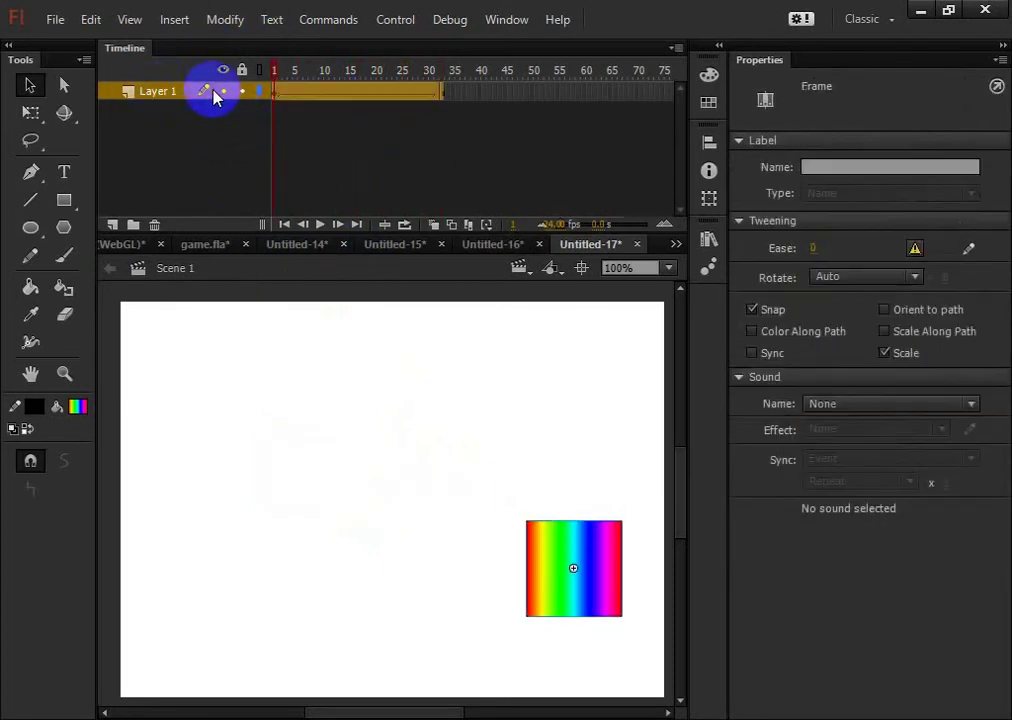
pyautogui.rightClick(352, 98)
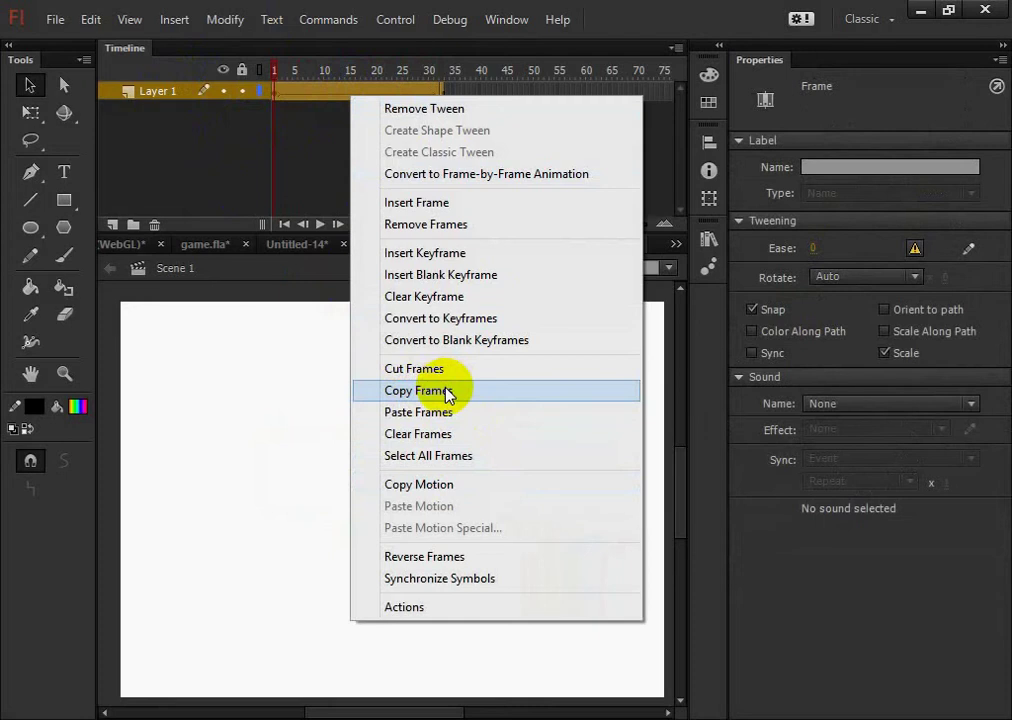
pyautogui.click(433, 227)
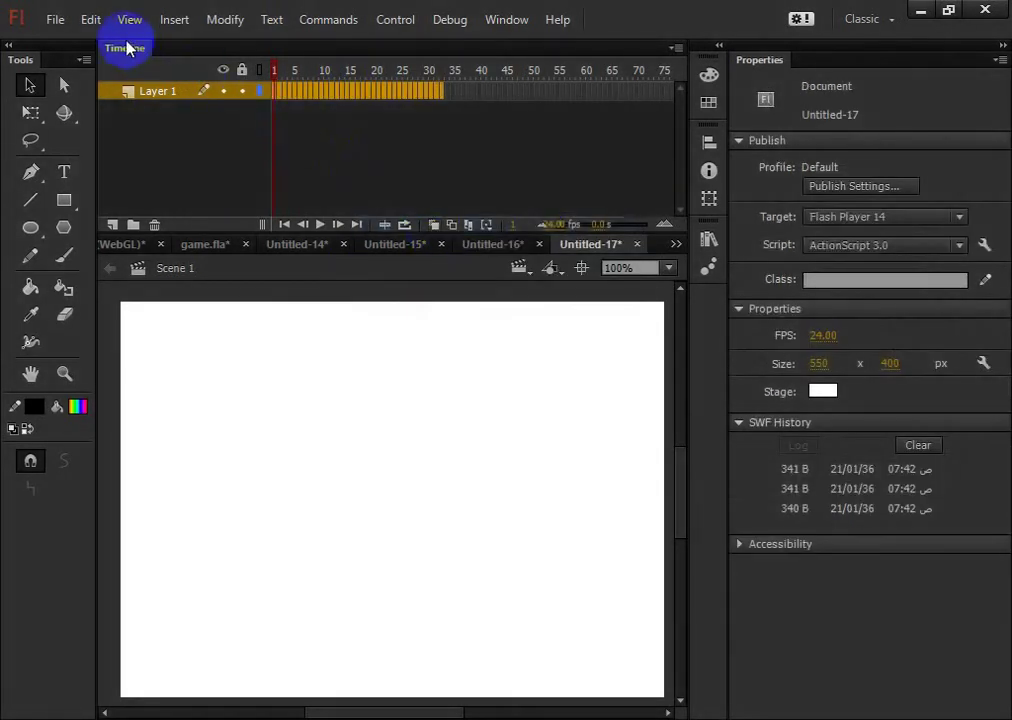
pyautogui.click(90, 26)
pyautogui.click(95, 38)
pyautogui.rightClick(373, 97)
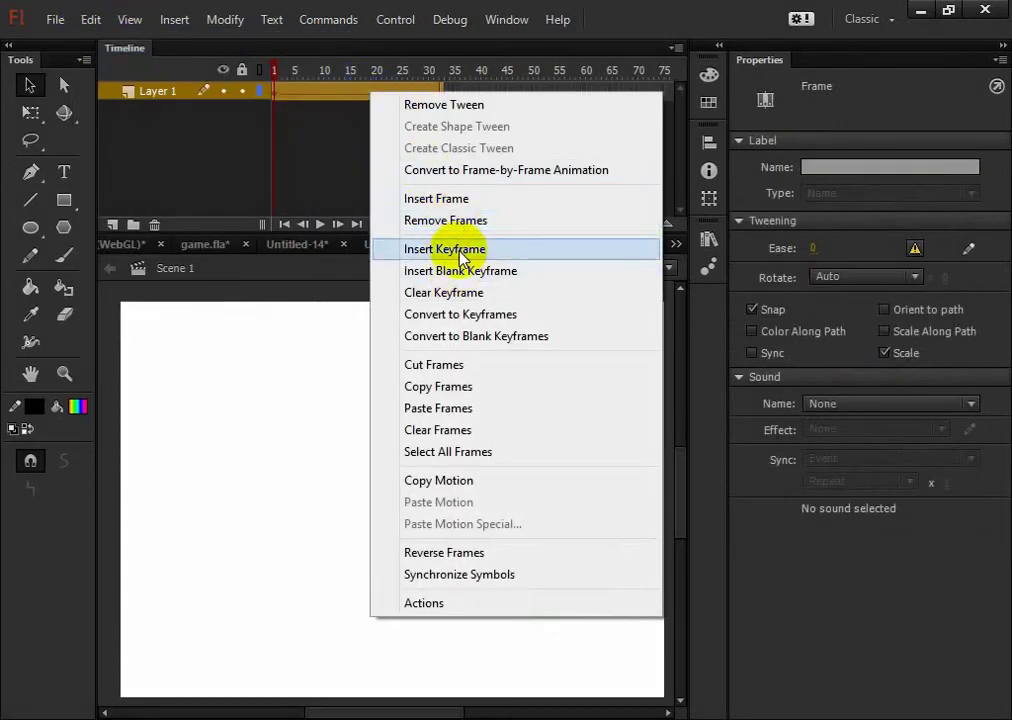
pyautogui.click(445, 249)
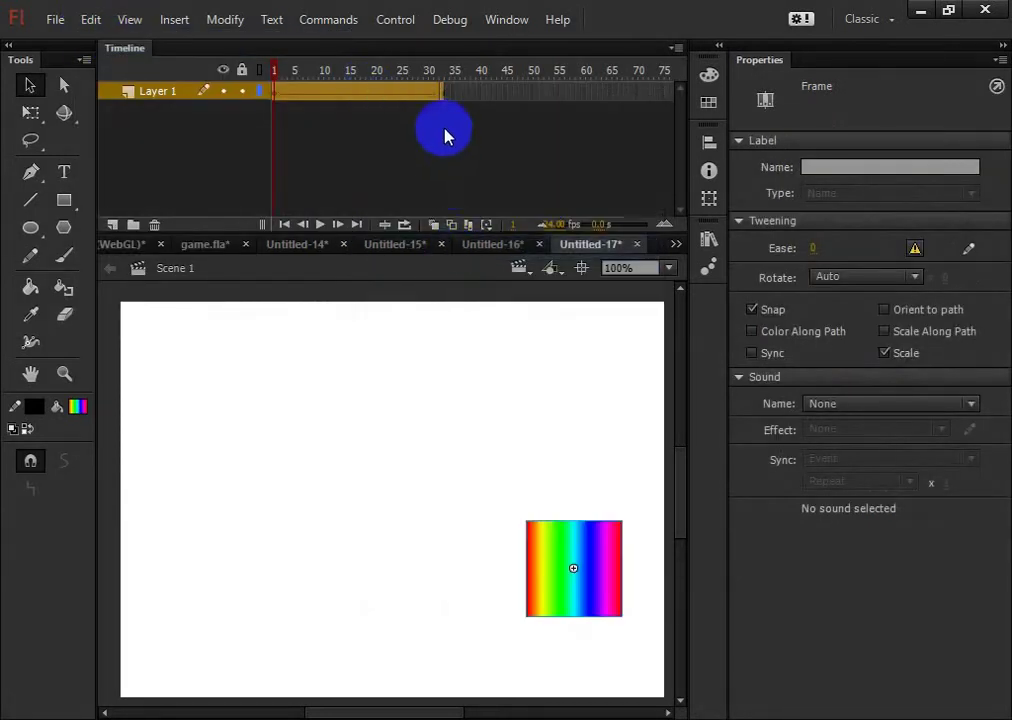
pyautogui.rightClick(358, 98)
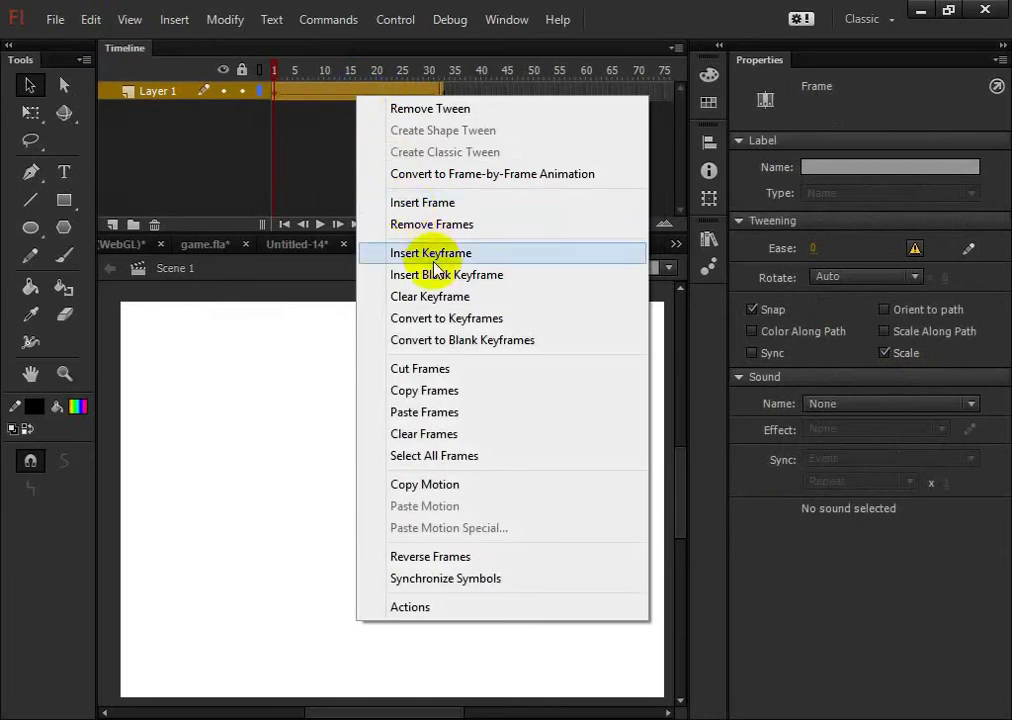
pyautogui.click(425, 273)
pyautogui.rightClick(336, 94)
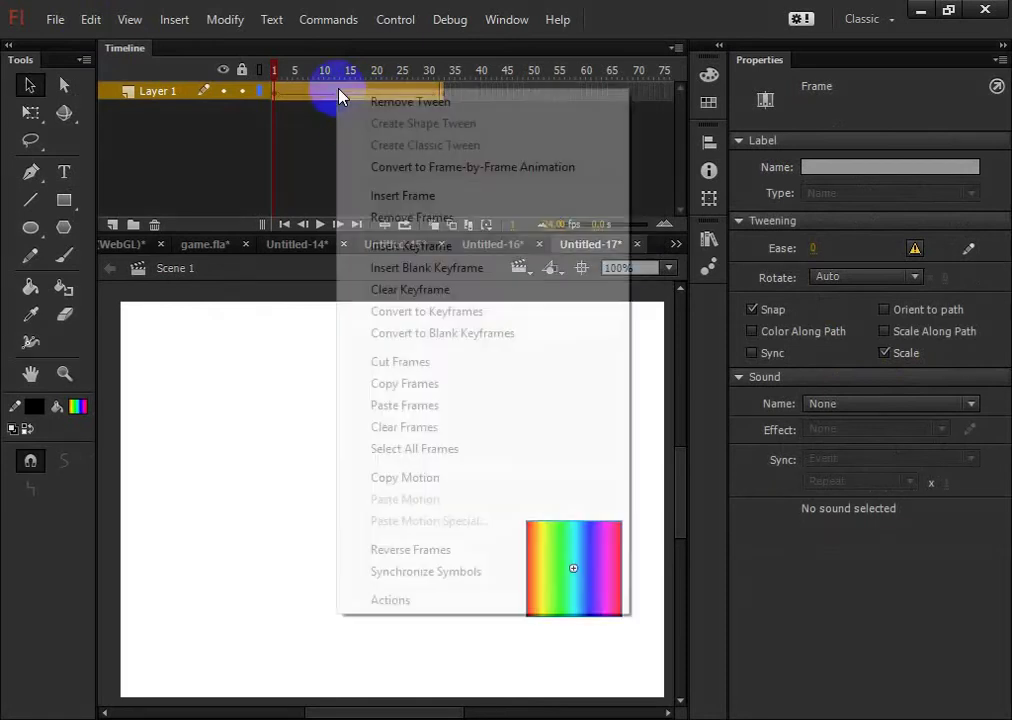
pyautogui.click(309, 145)
# Step: Insert a regular frame at frame 34 of Layer 1 and remove it again
pyautogui.rightClick(445, 97)
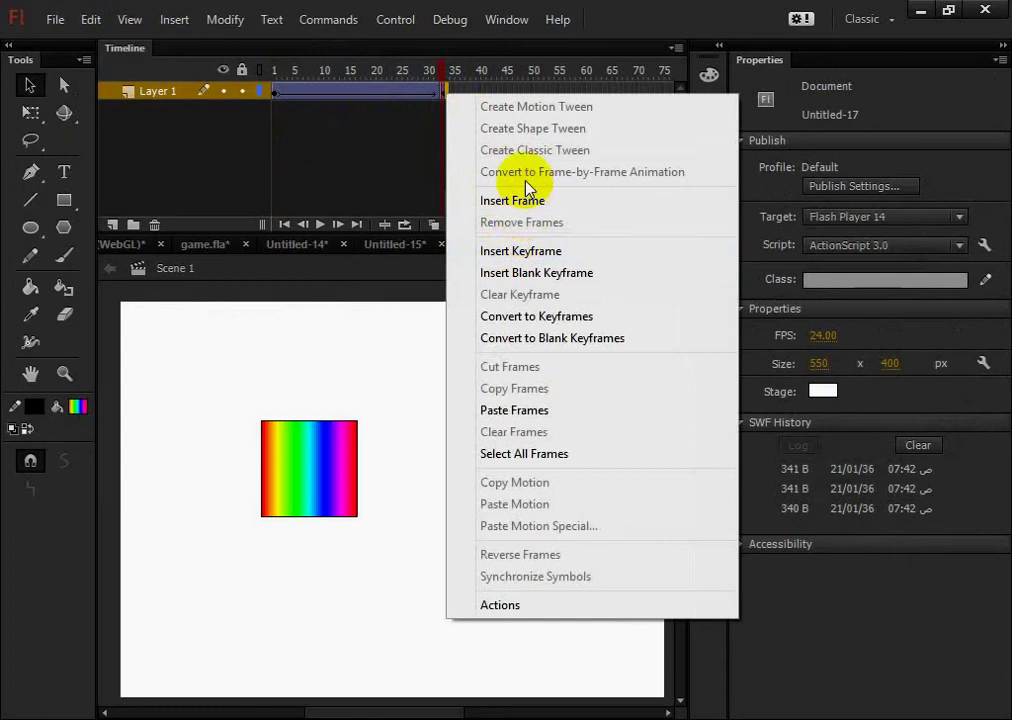
pyautogui.click(481, 200)
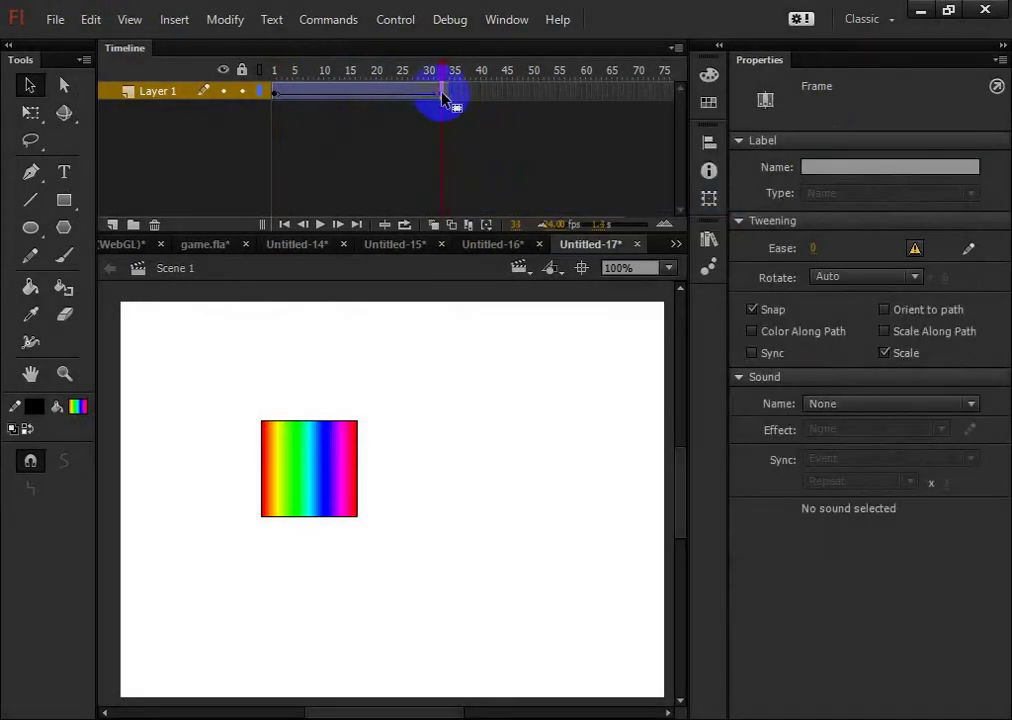
pyautogui.rightClick(446, 99)
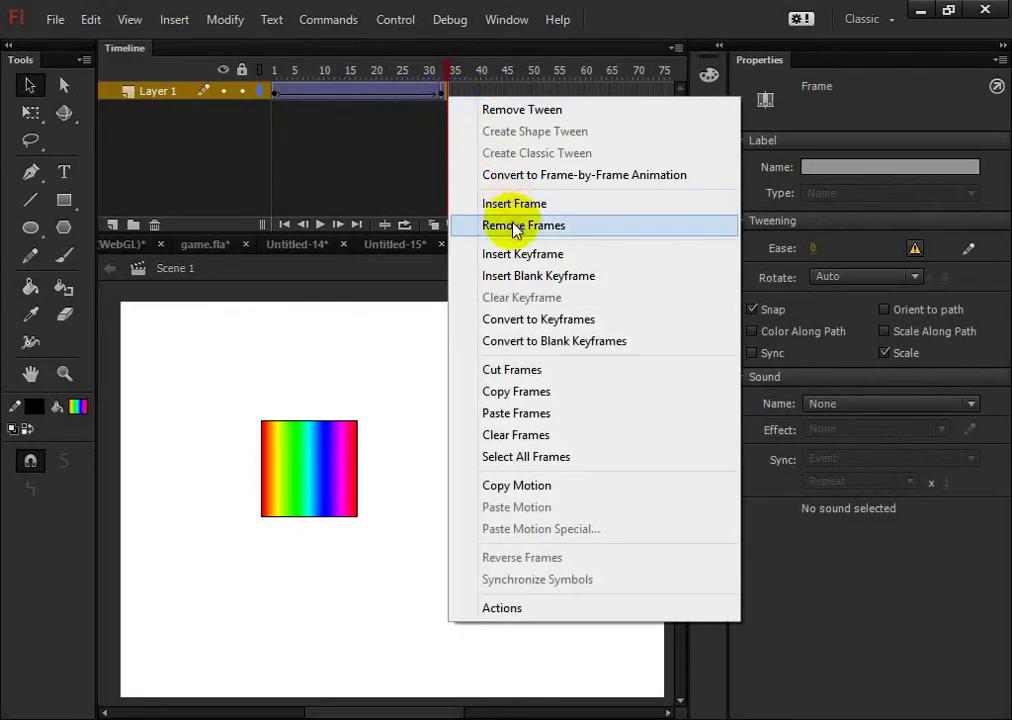
pyautogui.click(461, 132)
# Step: Insert a keyframe at frame 34 and move the square there to about X 299.5, Y 230.5
pyautogui.rightClick(445, 92)
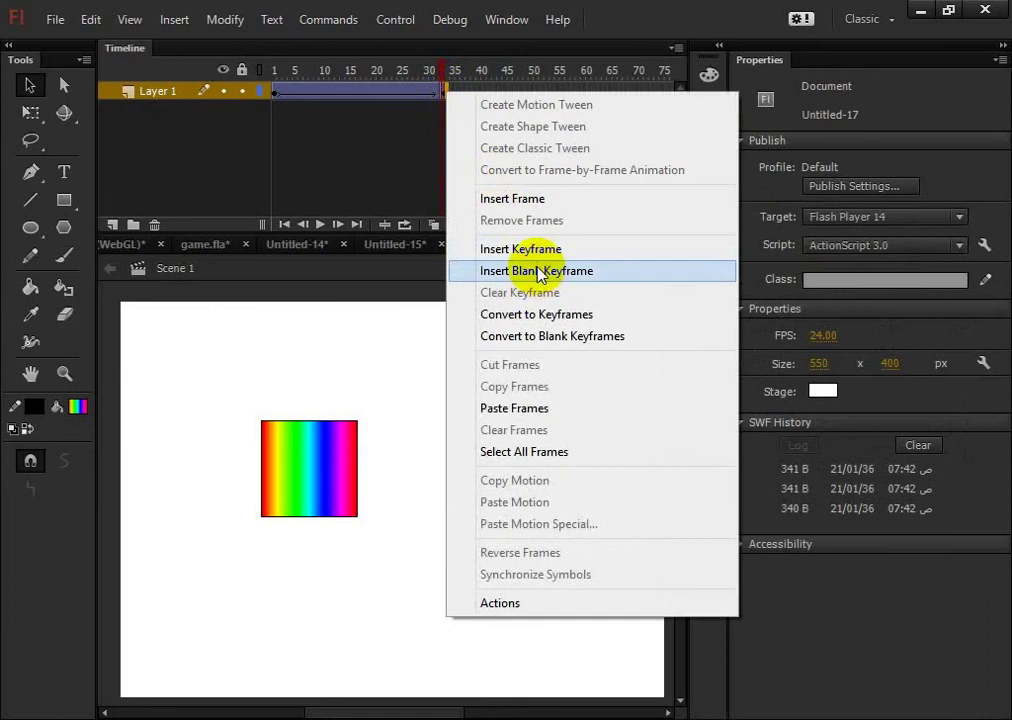
pyautogui.click(515, 248)
pyautogui.click(459, 140)
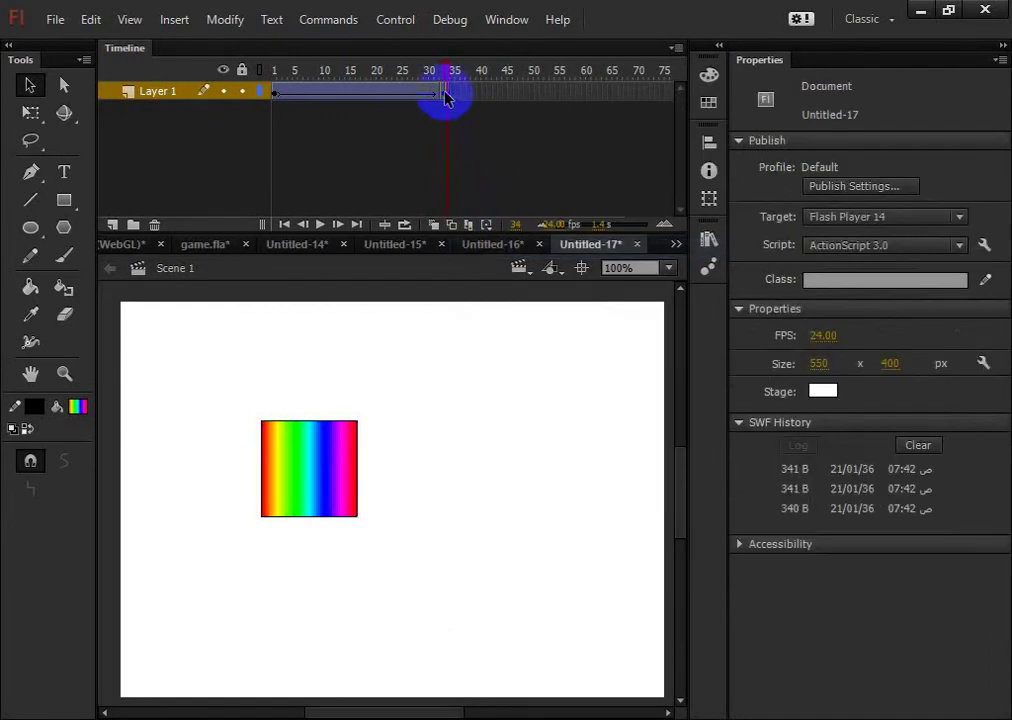
pyautogui.click(446, 97)
pyautogui.moveTo(317, 453); pyautogui.dragTo(425, 514)
# Step: Remove the keyframe at frame 34 that holds the moved square
pyautogui.click(436, 90)
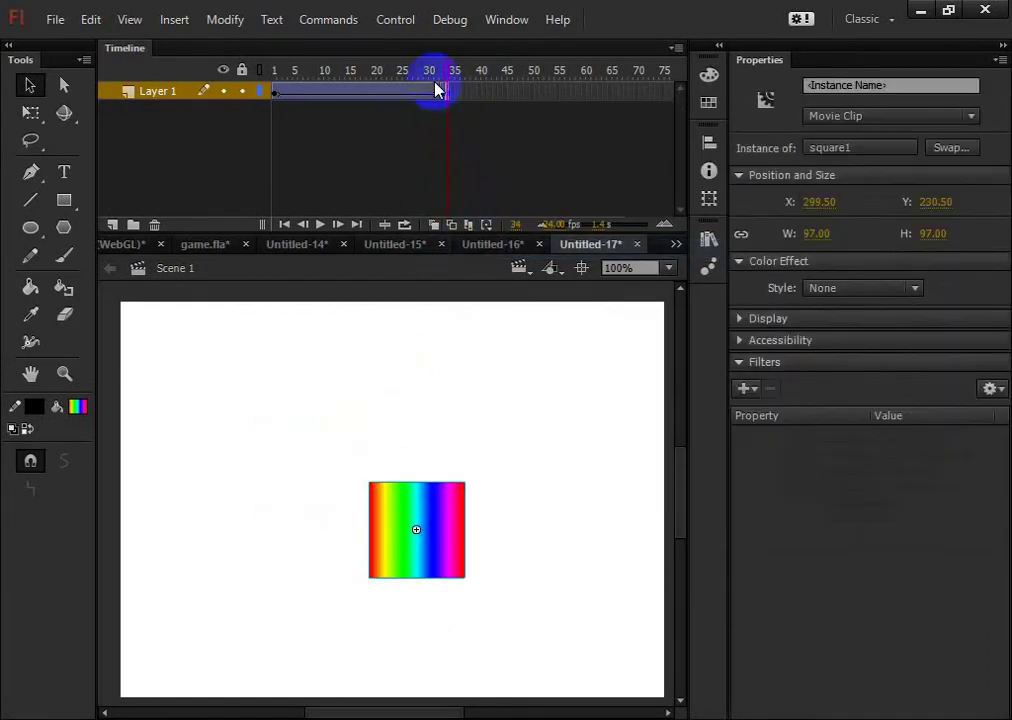
pyautogui.rightClick(447, 90)
pyautogui.click(520, 216)
pyautogui.click(474, 136)
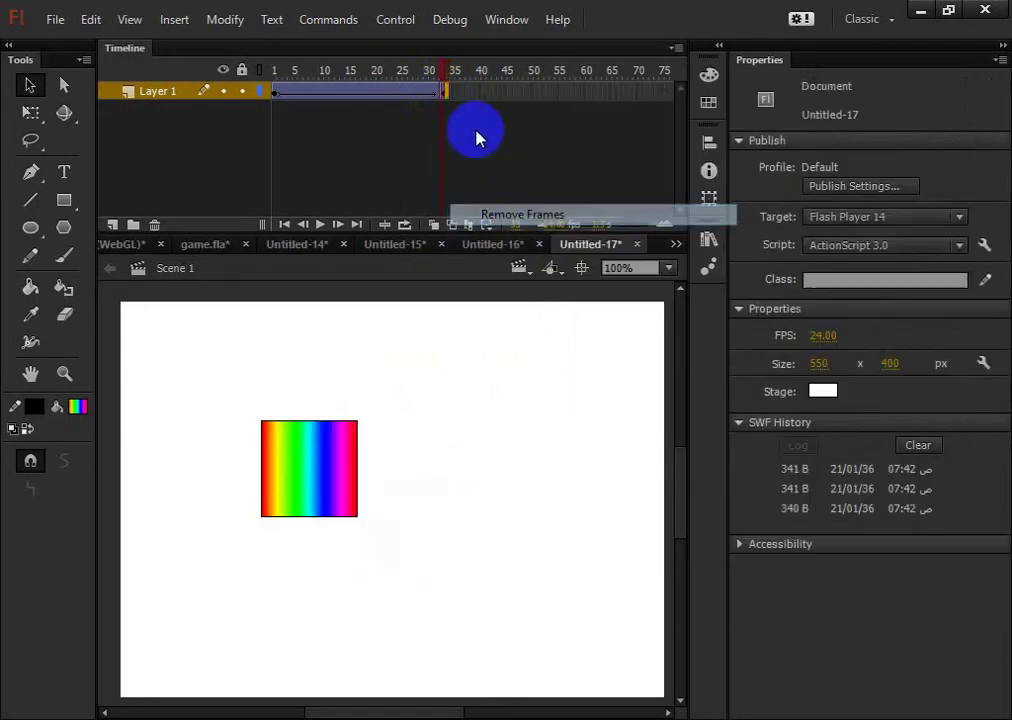
# Step: Insert a blank keyframe at frame 34 of Layer 1, view its empty stage and remove the frame again
pyautogui.click(455, 93)
pyautogui.rightClick(447, 90)
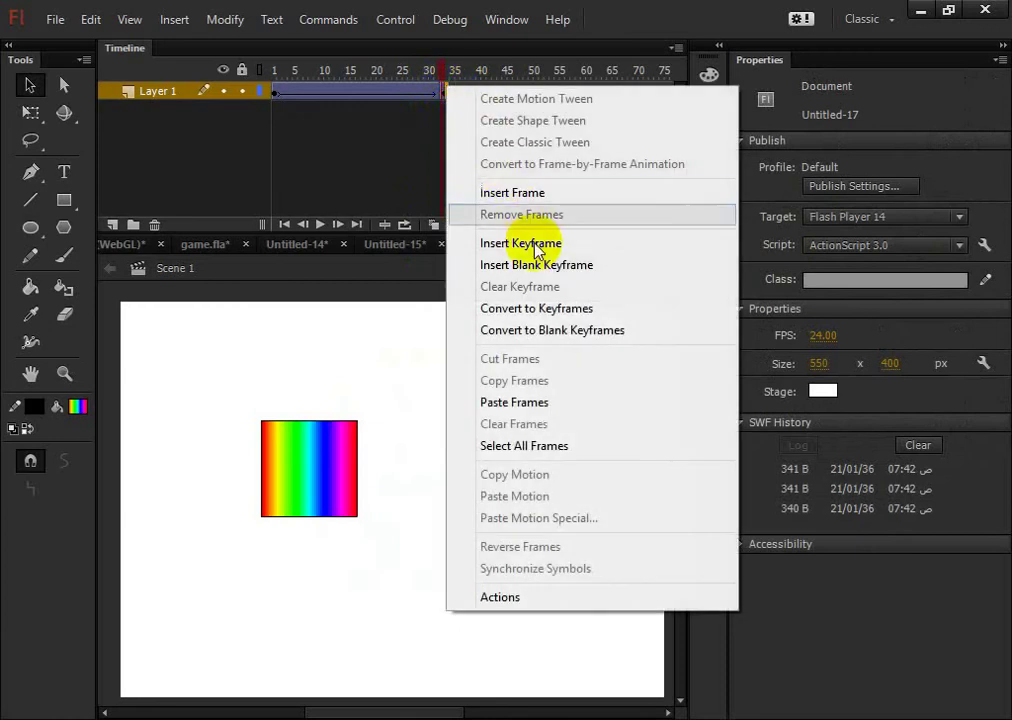
pyautogui.click(535, 265)
pyautogui.click(468, 138)
pyautogui.click(452, 90)
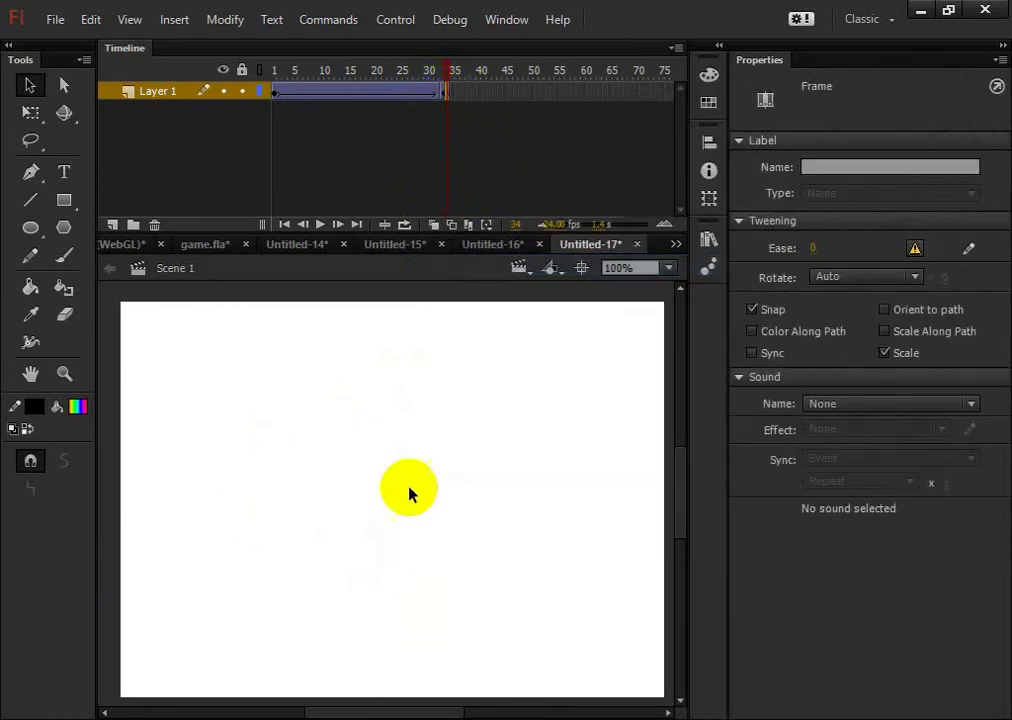
pyautogui.rightClick(447, 93)
pyautogui.click(468, 224)
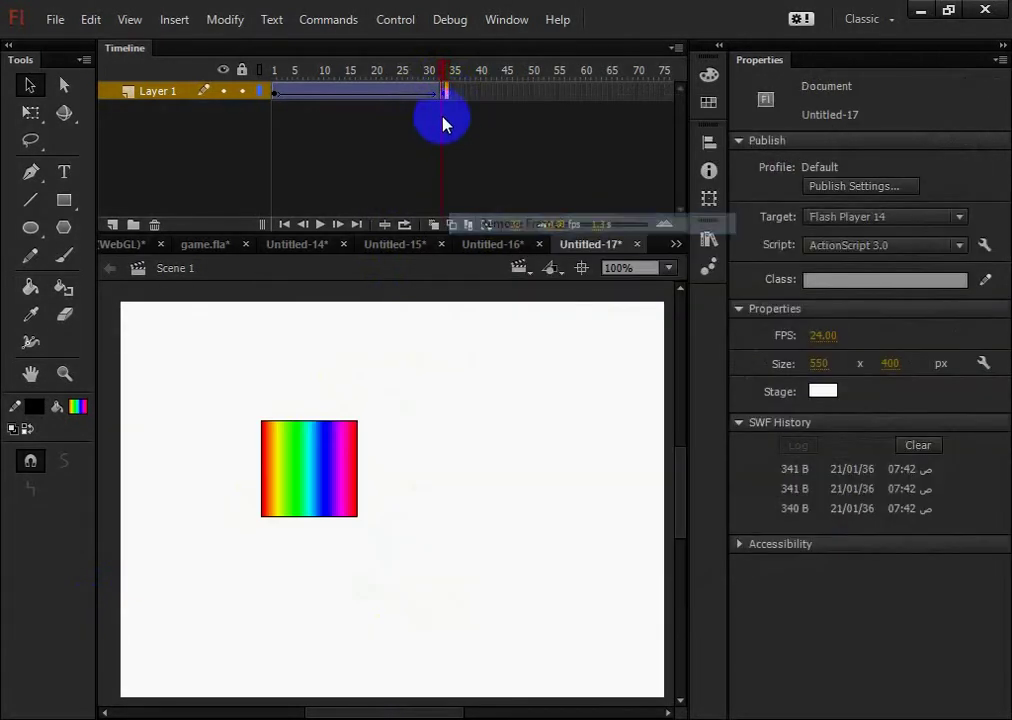
# Step: Clear the keyframe at frame 33 of Layer 1 and undo the clearing
pyautogui.rightClick(444, 94)
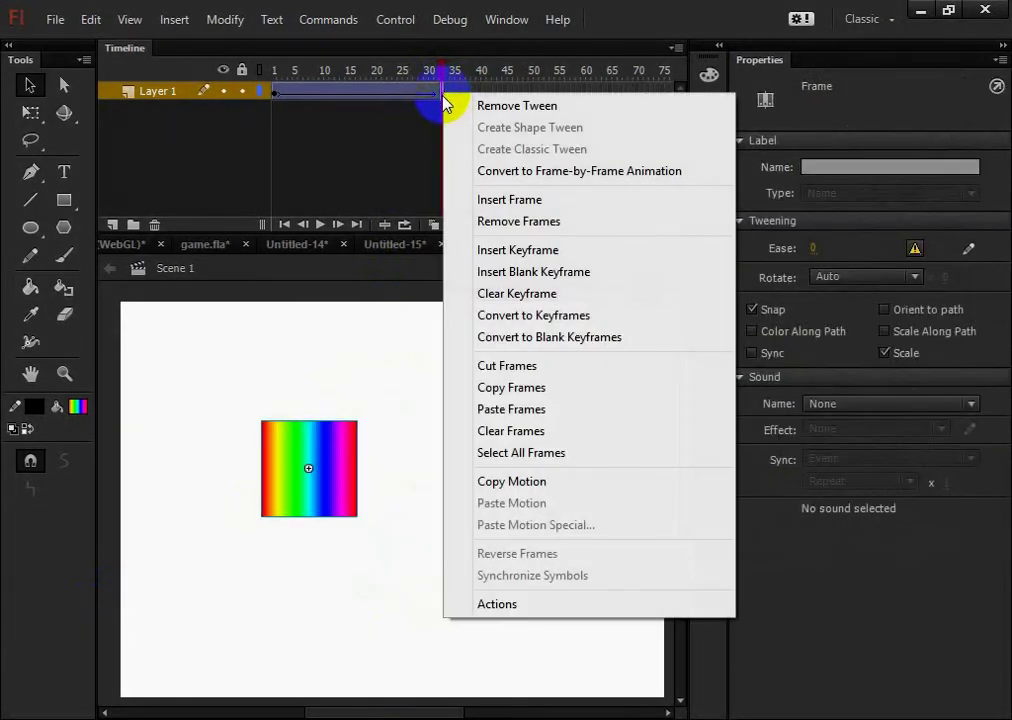
pyautogui.click(490, 296)
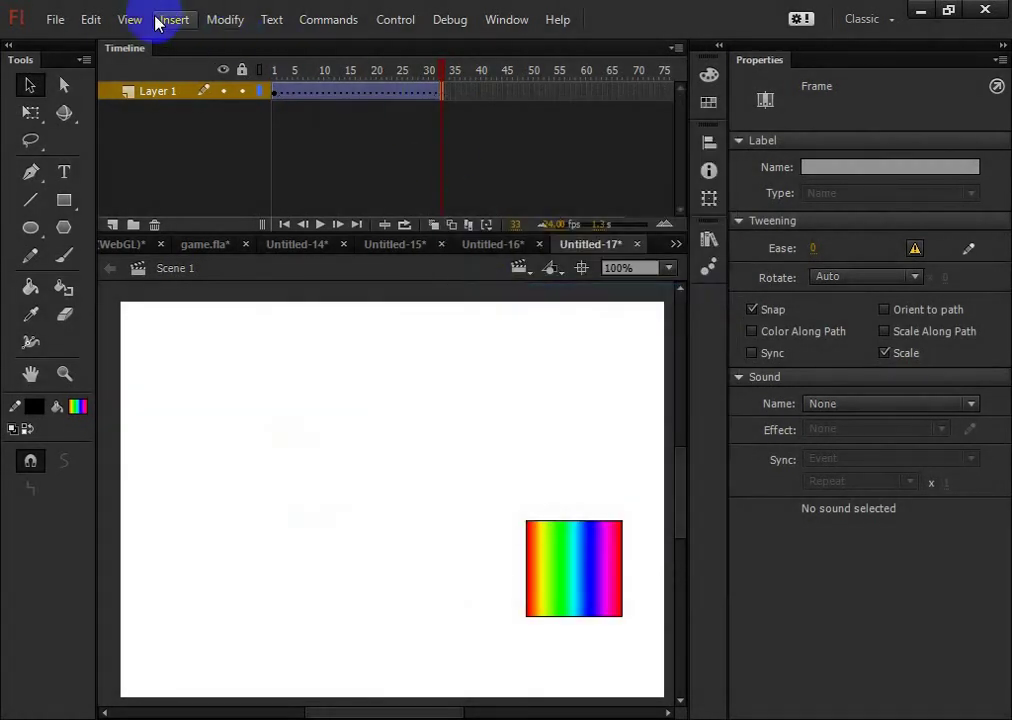
pyautogui.click(93, 22)
pyautogui.click(100, 40)
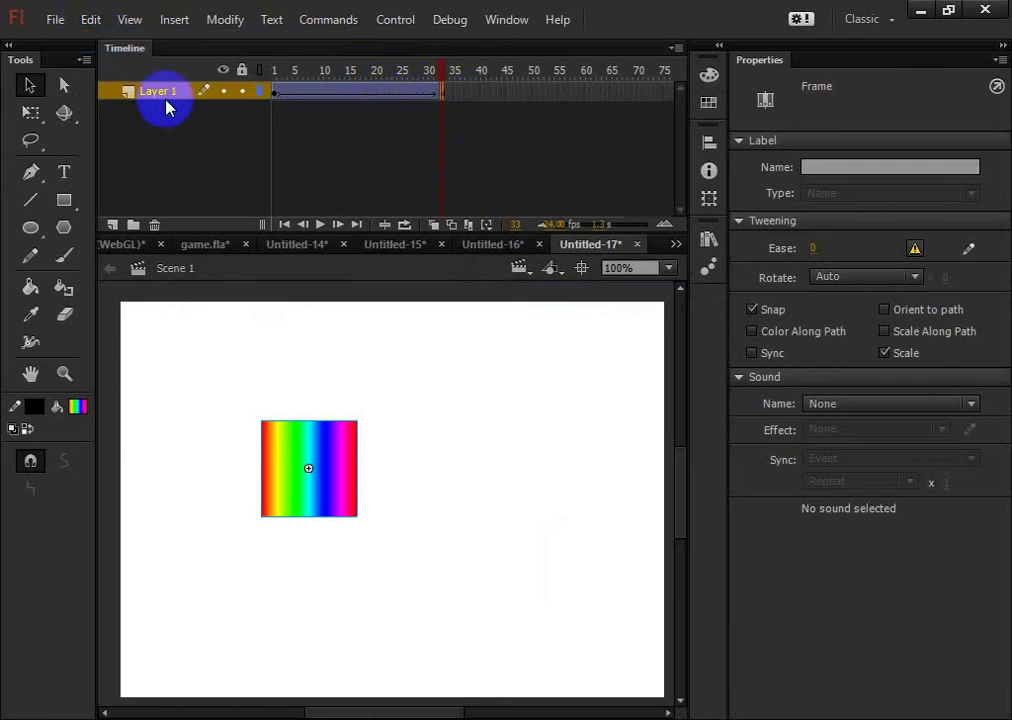
# Step: Convert all of Layer 1's tweened frames to keyframes and select a range of them back from near the end
pyautogui.click(176, 98)
pyautogui.rightClick(420, 98)
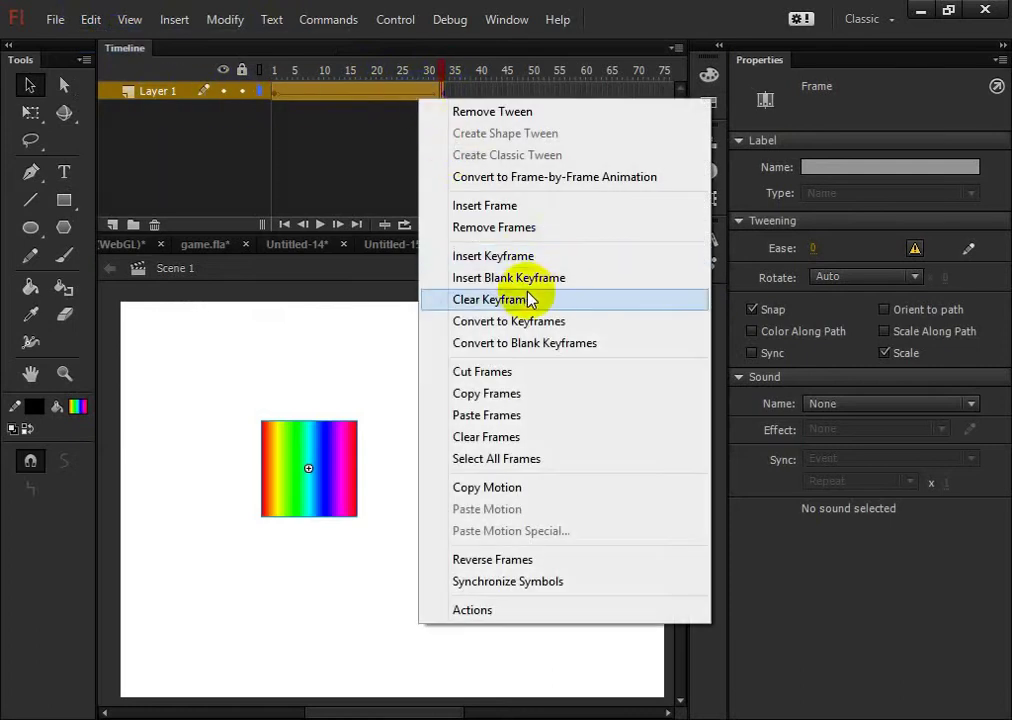
pyautogui.click(530, 322)
pyautogui.click(418, 158)
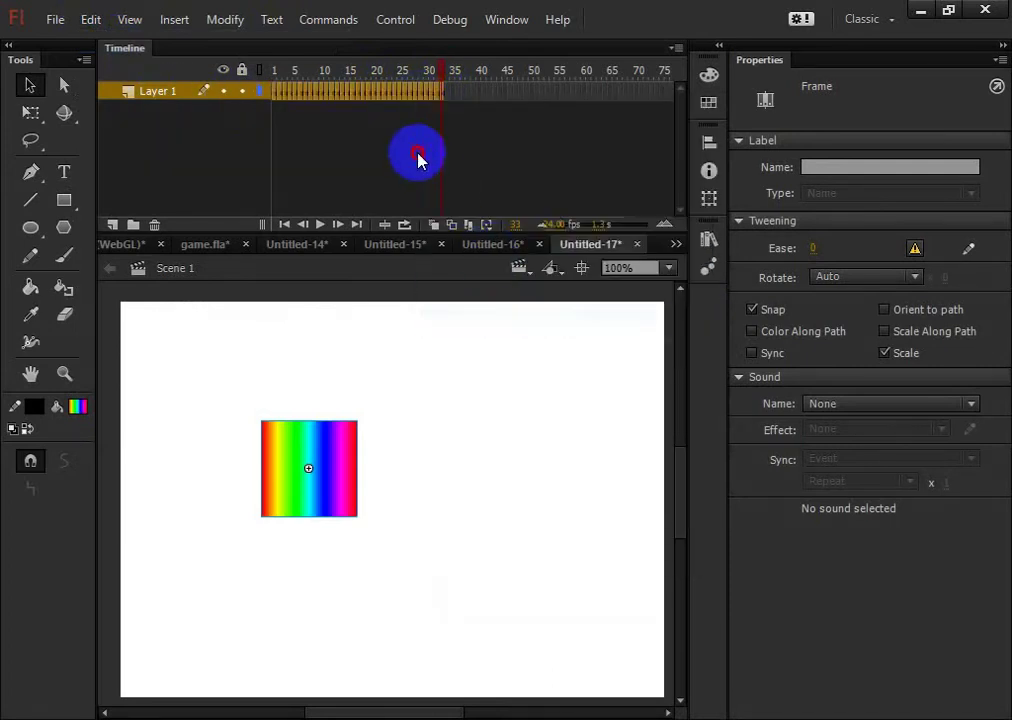
pyautogui.moveTo(429, 90); pyautogui.dragTo(307, 93)
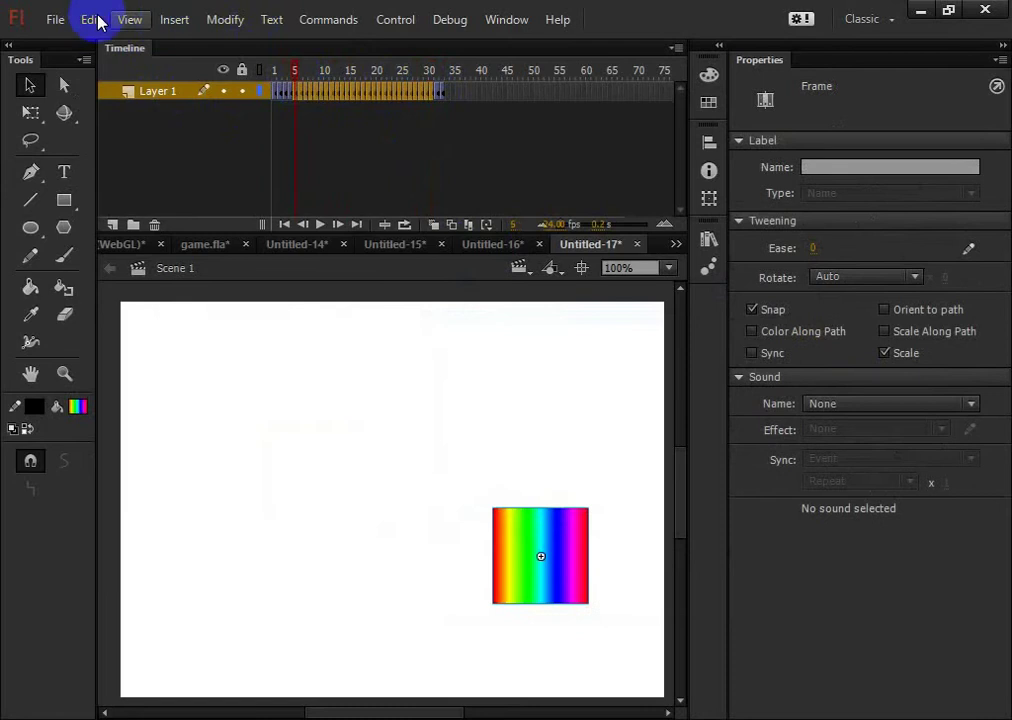
# Step: Undo the frame selections and the conversion of Layer 1's frames to keyframes
pyautogui.click(91, 19)
pyautogui.click(88, 37)
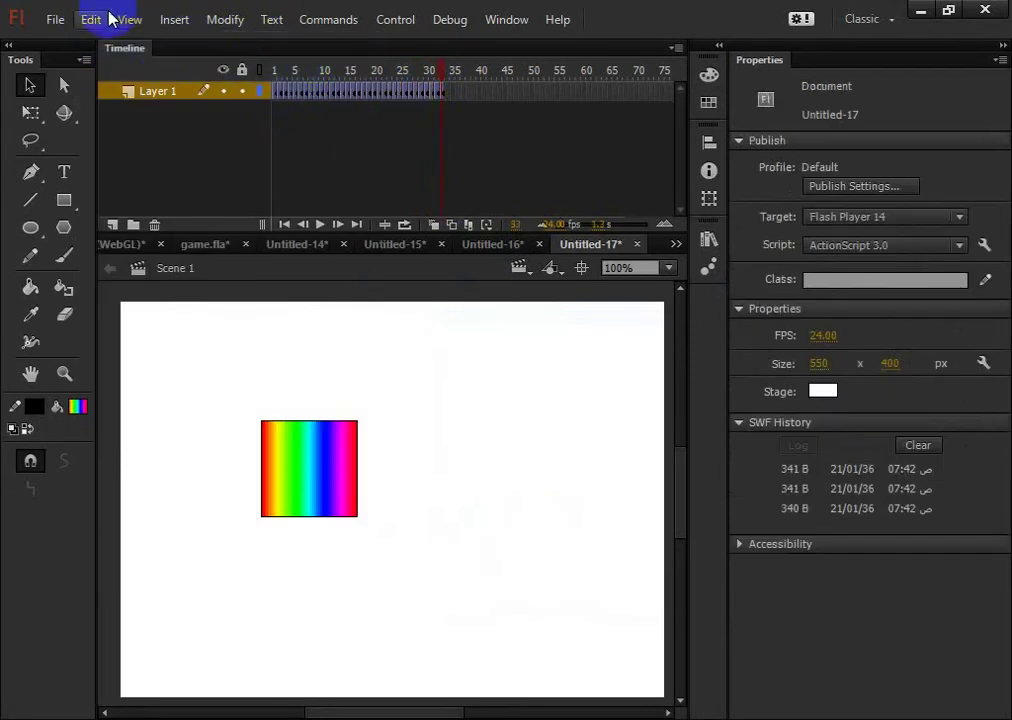
pyautogui.click(100, 19)
pyautogui.click(102, 38)
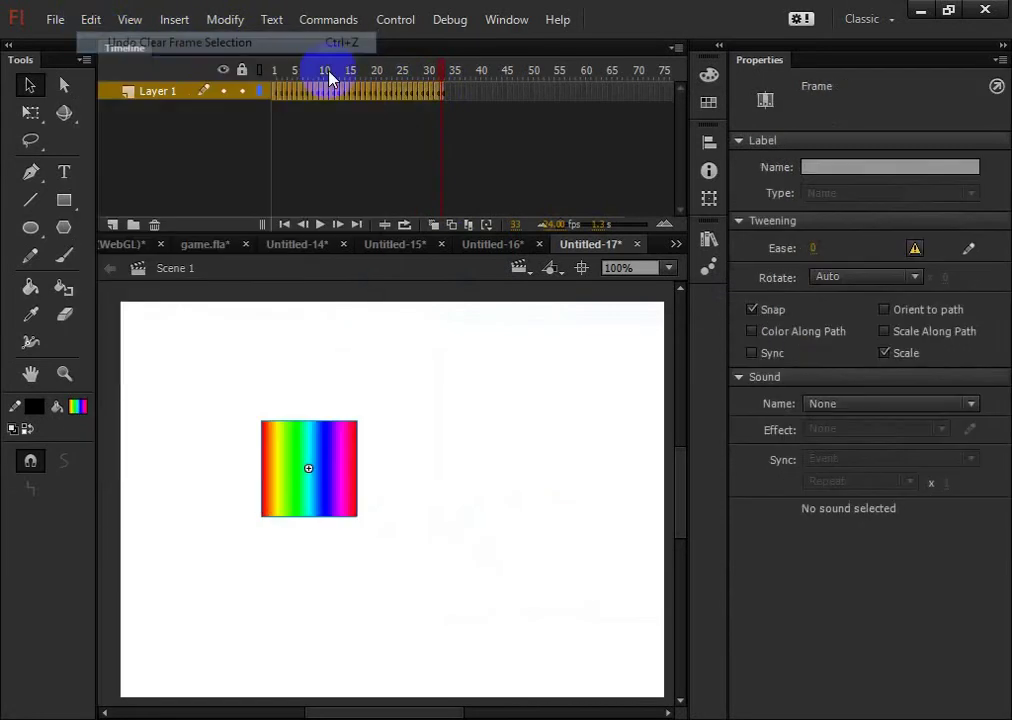
pyautogui.click(86, 18)
pyautogui.click(98, 39)
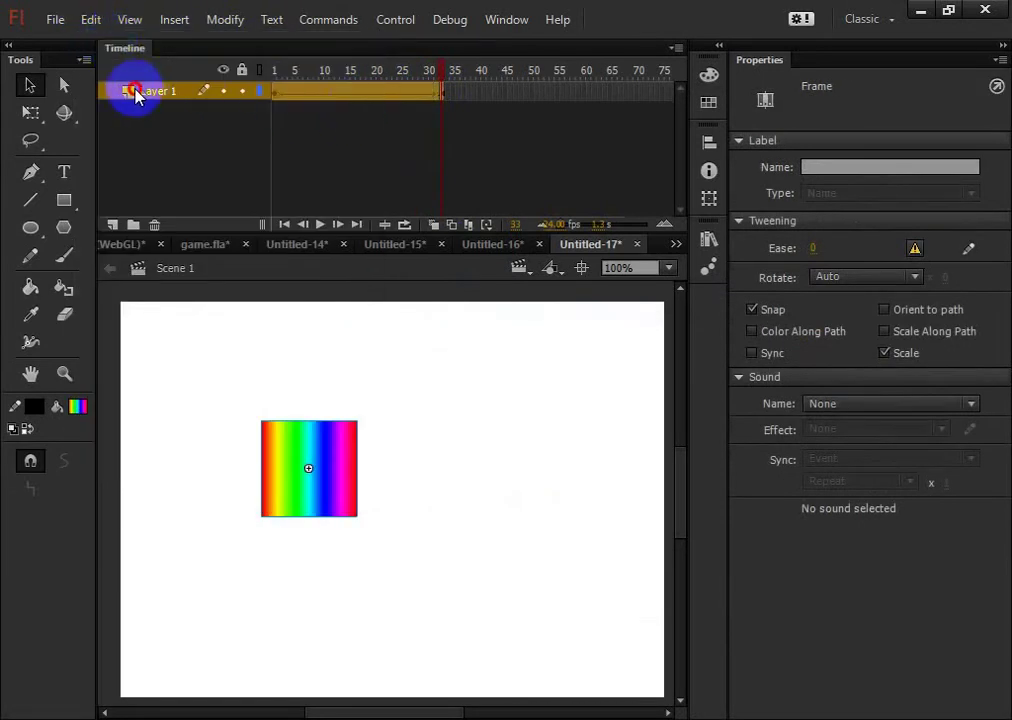
# Step: Convert all of Layer 1's tweened frames to blank keyframes and check the frames across the timeline
pyautogui.rightClick(431, 93)
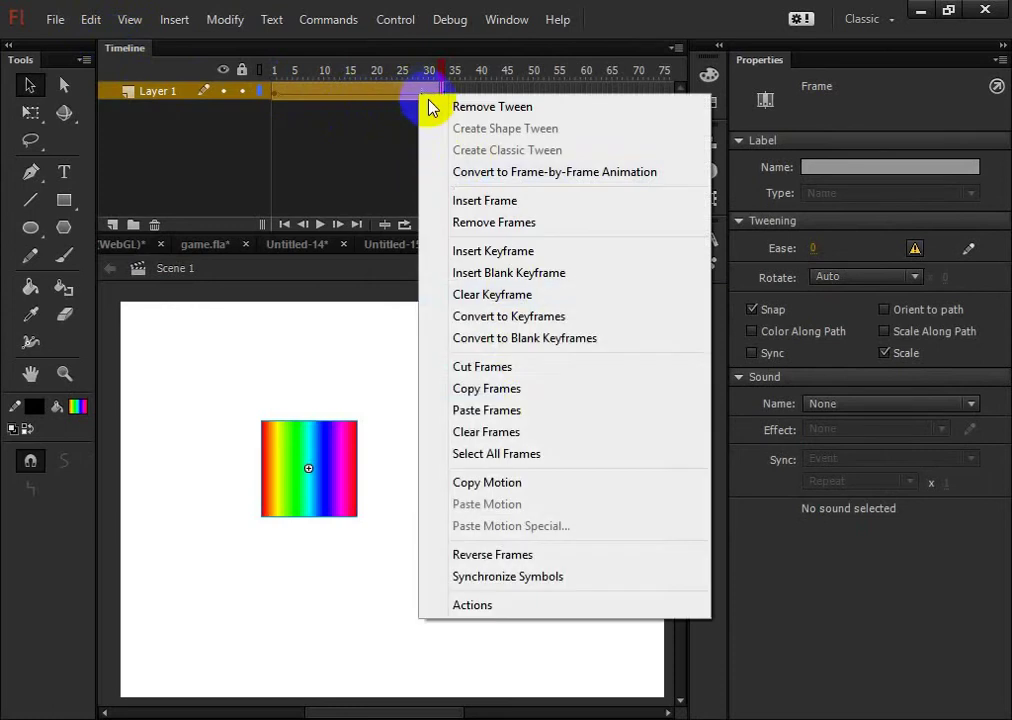
pyautogui.click(524, 340)
pyautogui.click(453, 201)
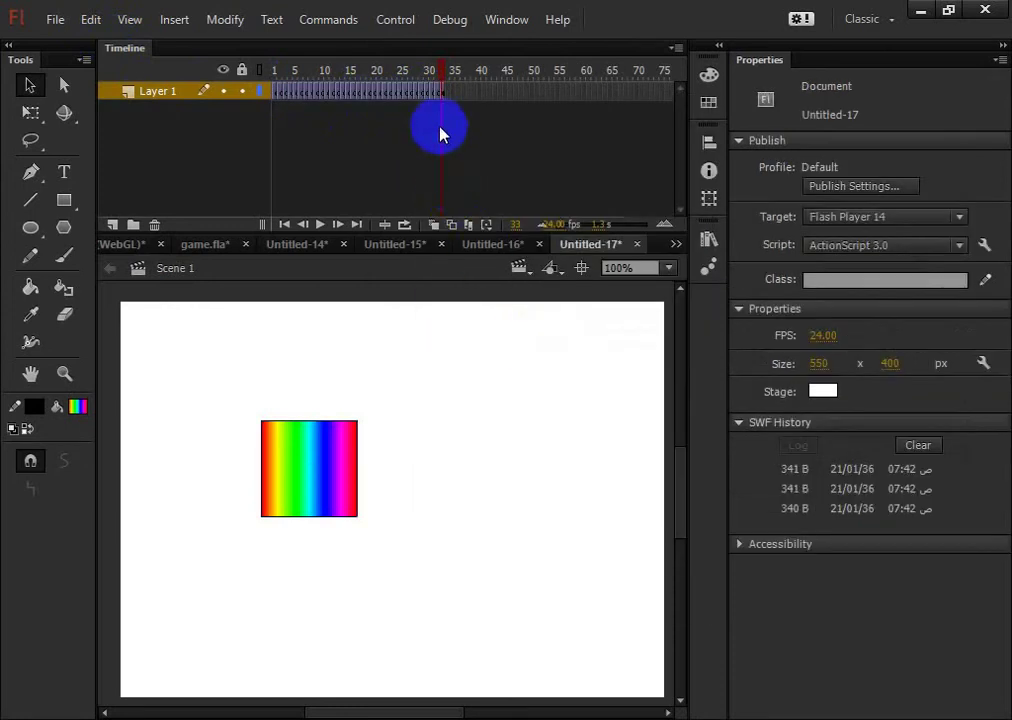
pyautogui.moveTo(441, 101); pyautogui.dragTo(333, 93)
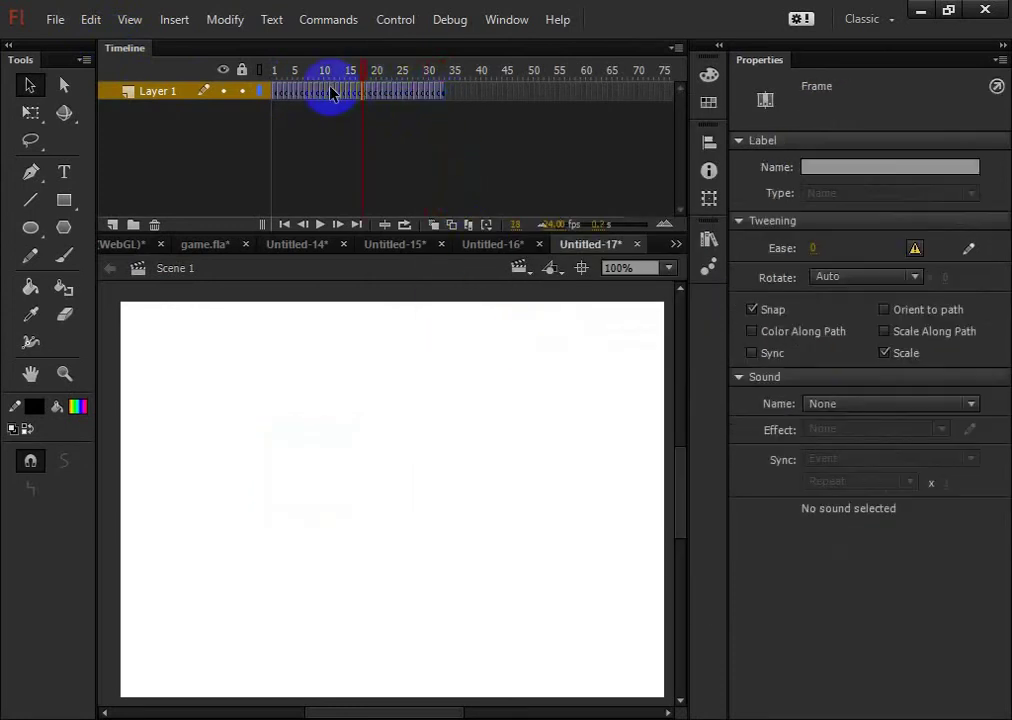
# Step: Set the frame rate to 43 fps and enlarge the display of the frames on the timeline
pyautogui.click(580, 224)
pyautogui.moveTo(592, 230); pyautogui.dragTo(617, 233)
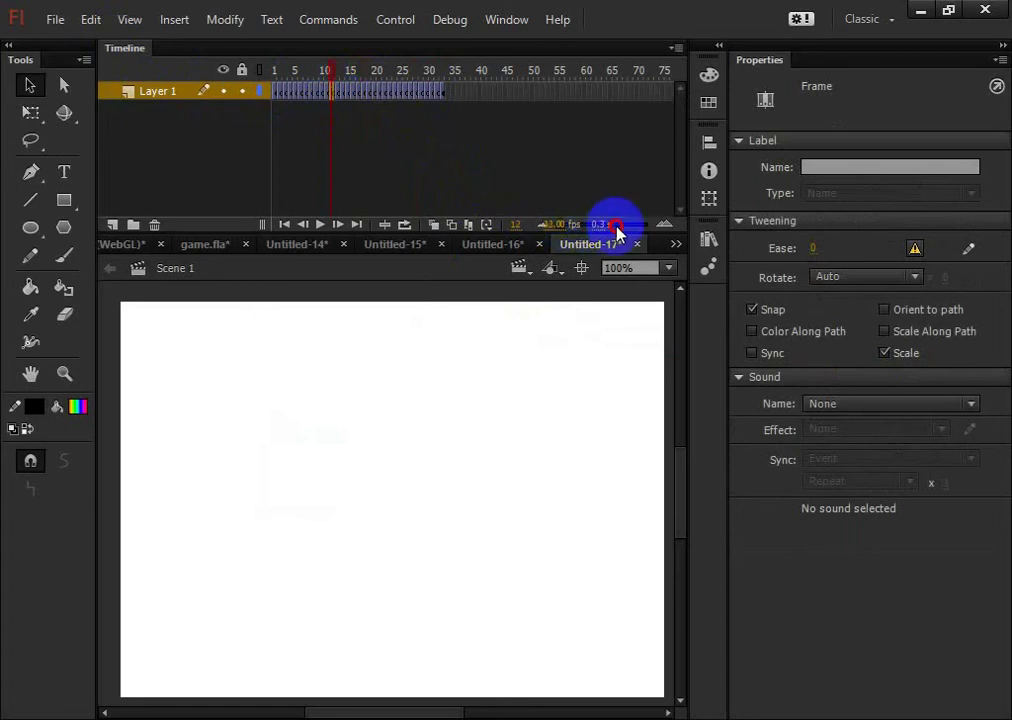
pyautogui.click(667, 225)
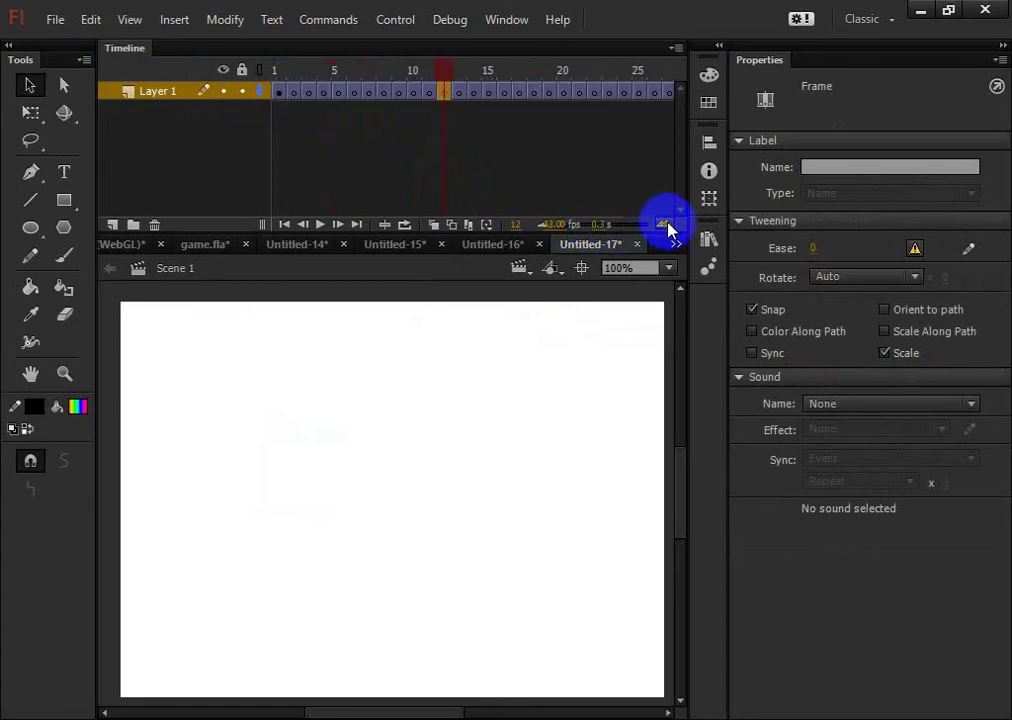
# Step: Enlarge the timeline's frame display further and change the frame rate again
pyautogui.click(544, 222)
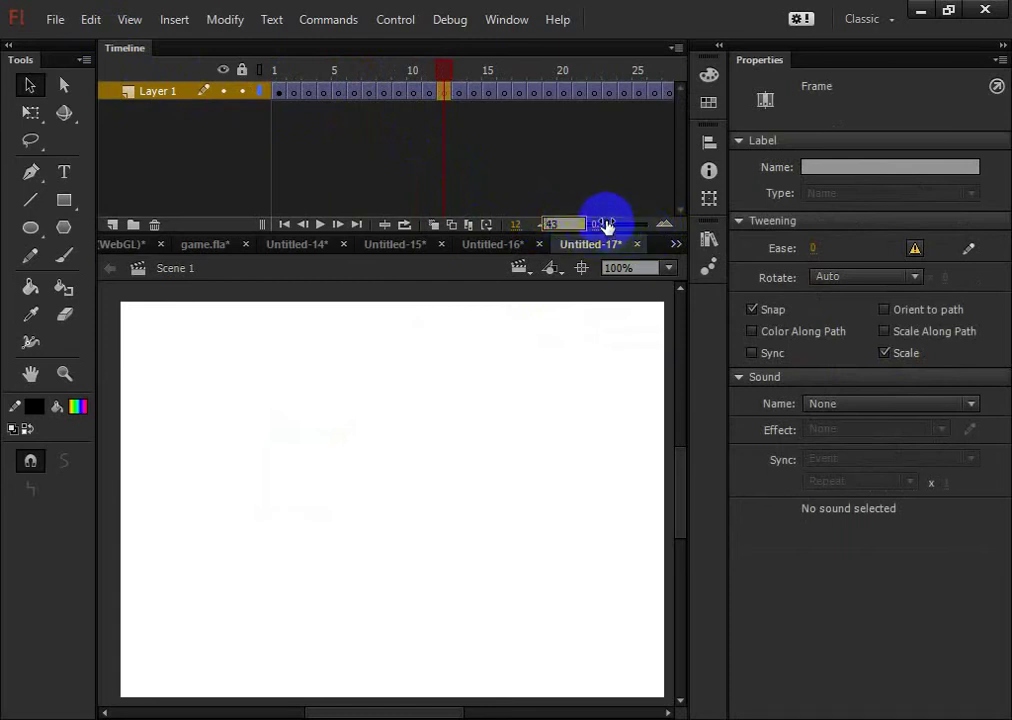
pyautogui.moveTo(606, 224); pyautogui.dragTo(546, 229)
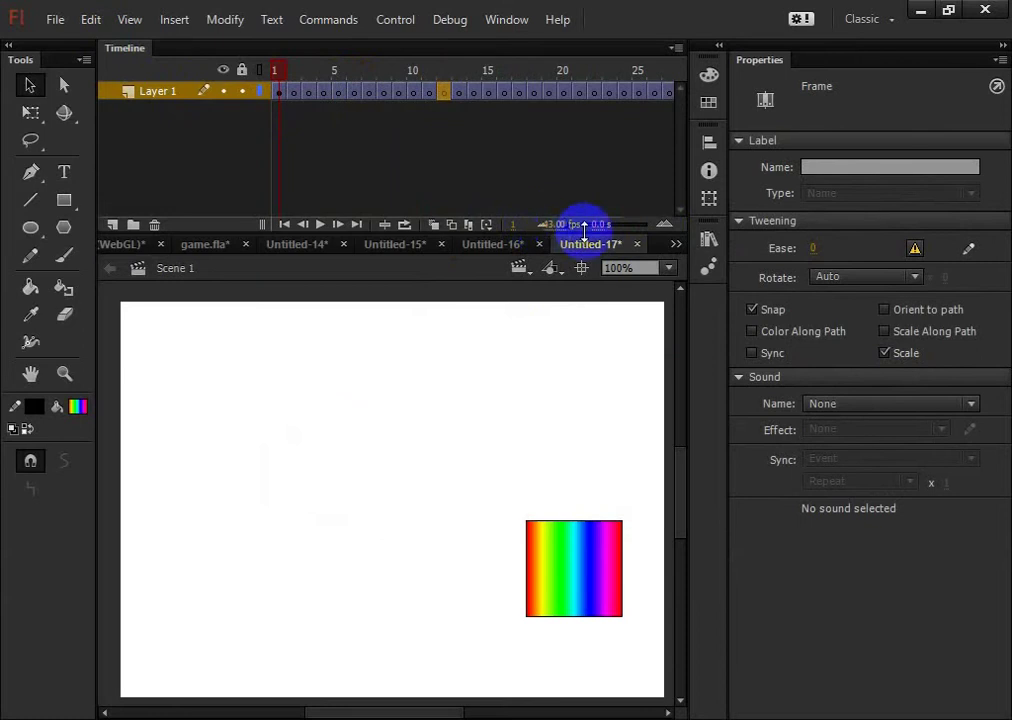
pyautogui.moveTo(549, 229); pyautogui.dragTo(594, 222)
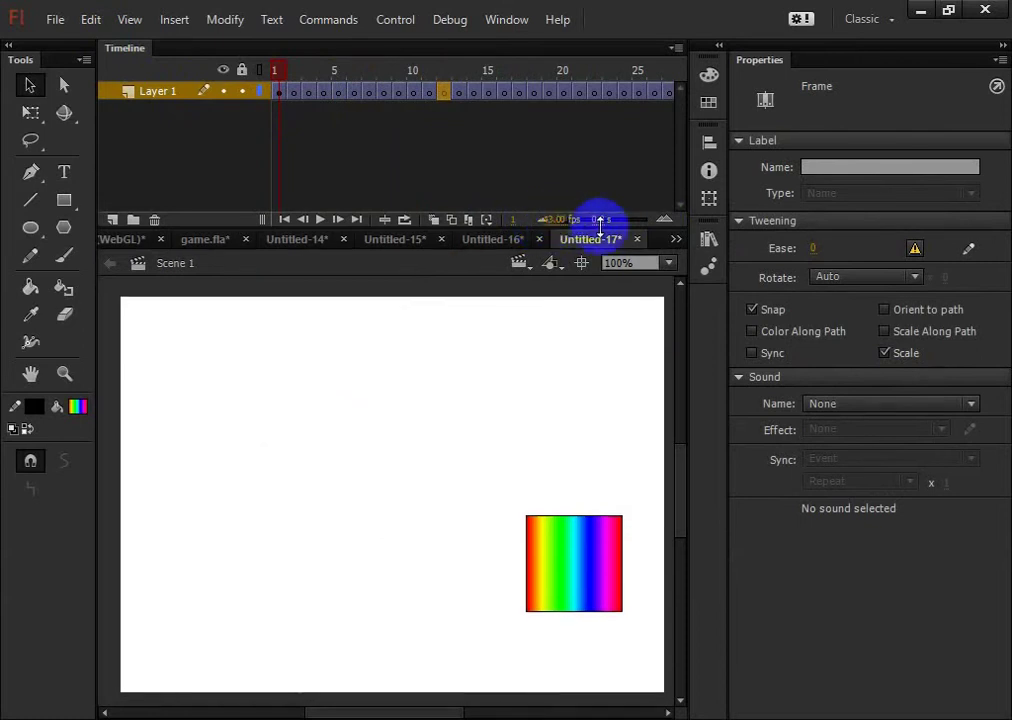
pyautogui.click(662, 220)
pyautogui.click(658, 220)
pyautogui.moveTo(607, 222); pyautogui.dragTo(547, 228)
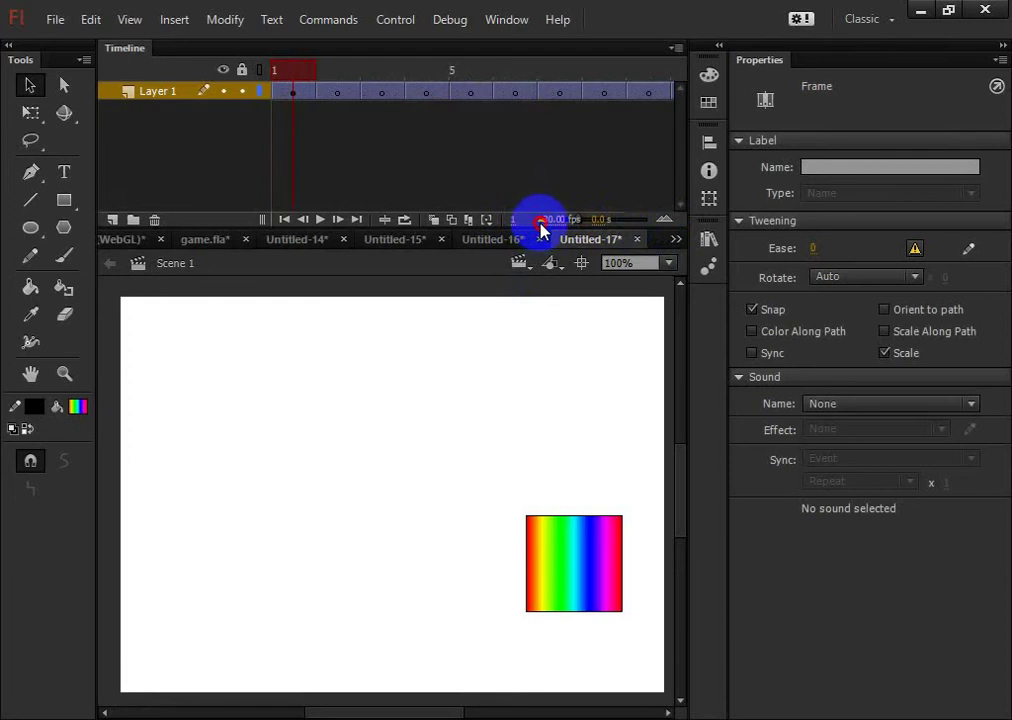
# Step: Enlarge the timeline panel, and reset the Classic workspace to its original layout
pyautogui.moveTo(532, 228); pyautogui.dragTo(647, 257)
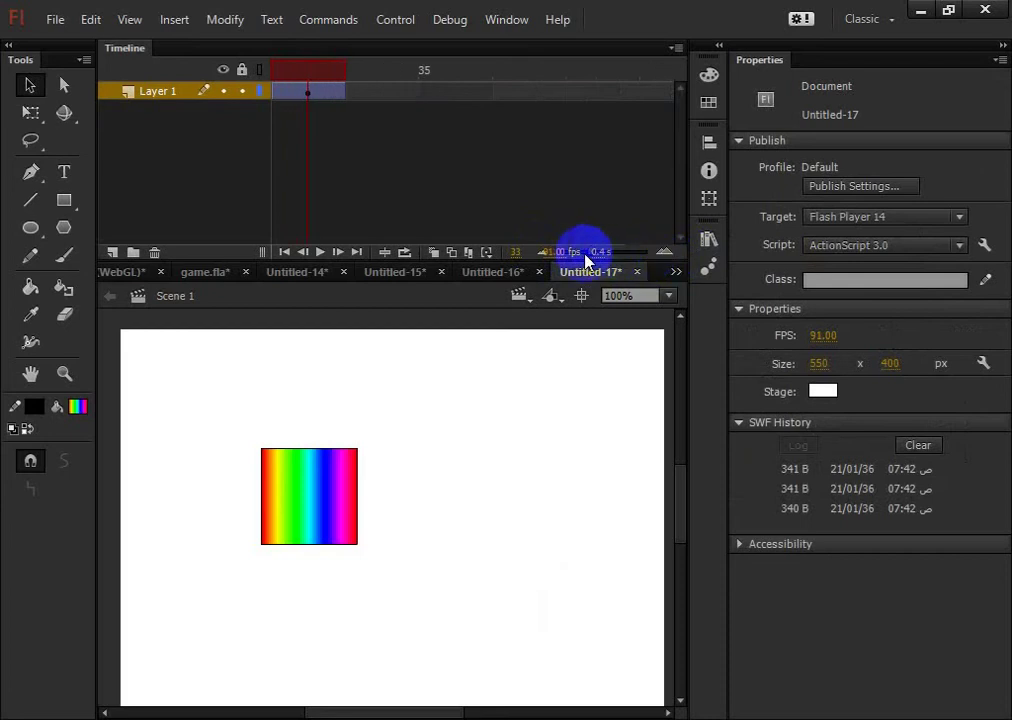
pyautogui.click(505, 20)
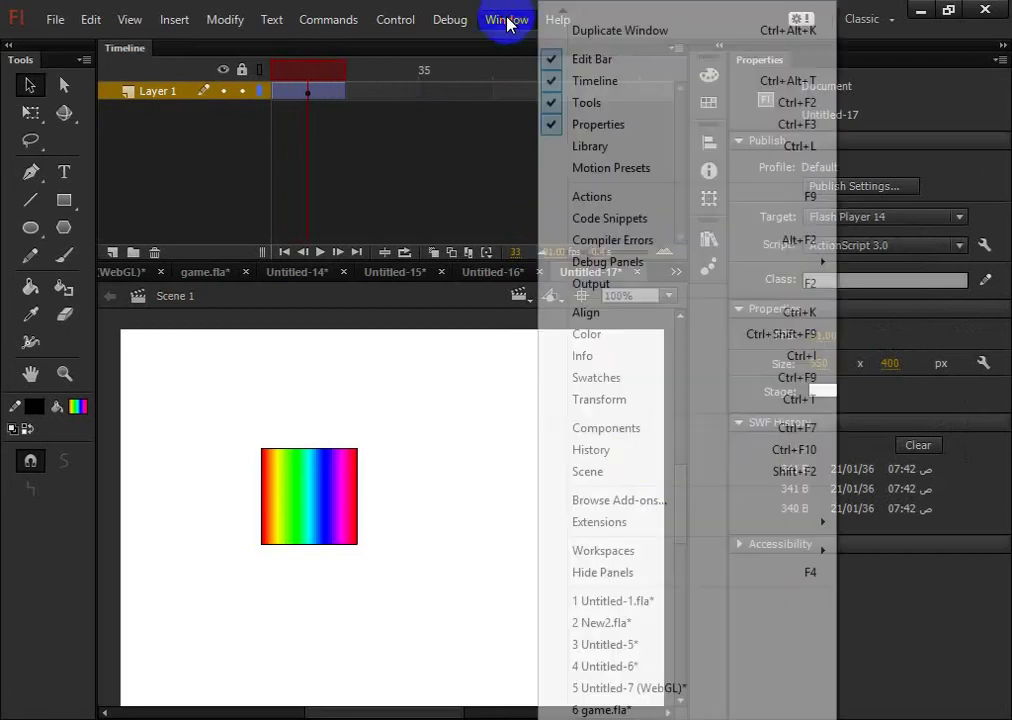
pyautogui.moveTo(741, 553)
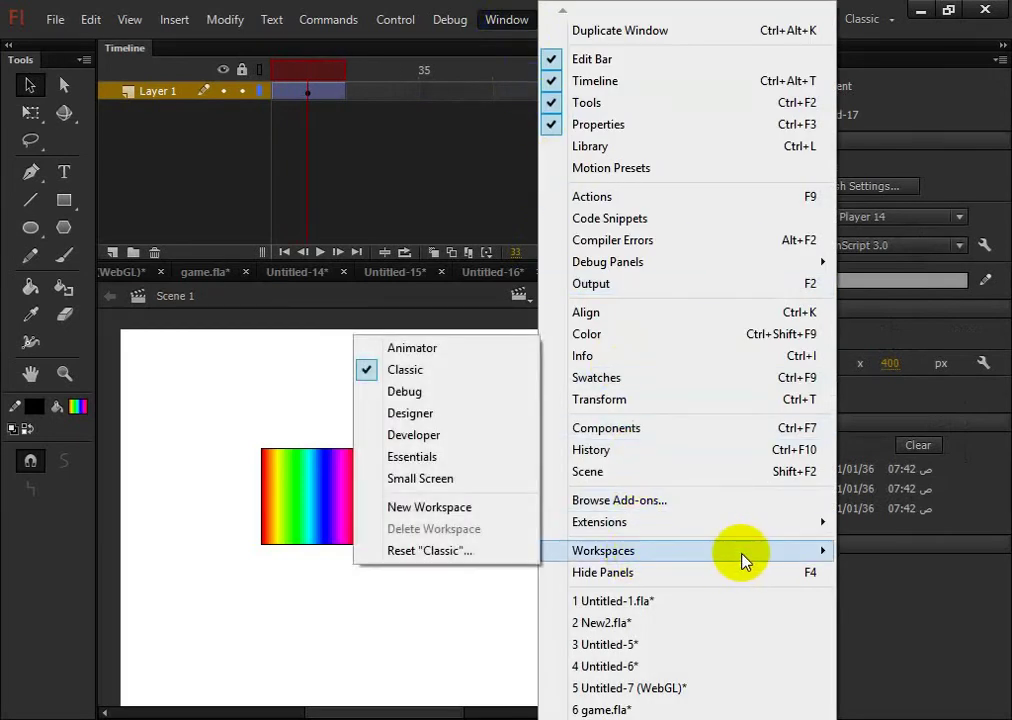
pyautogui.click(409, 551)
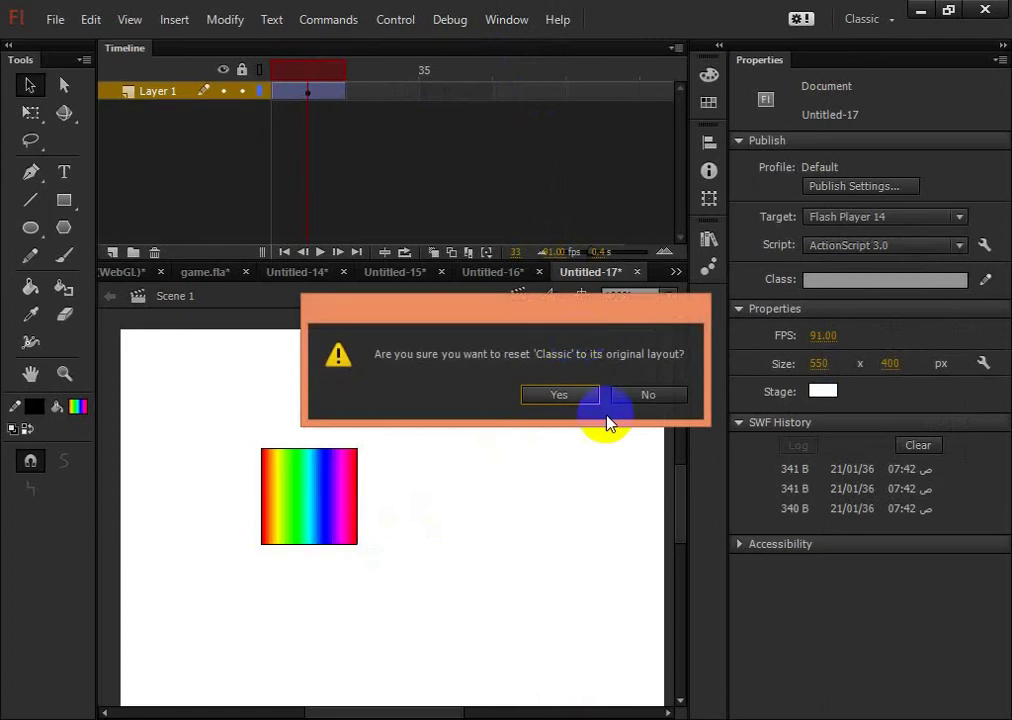
pyautogui.click(572, 403)
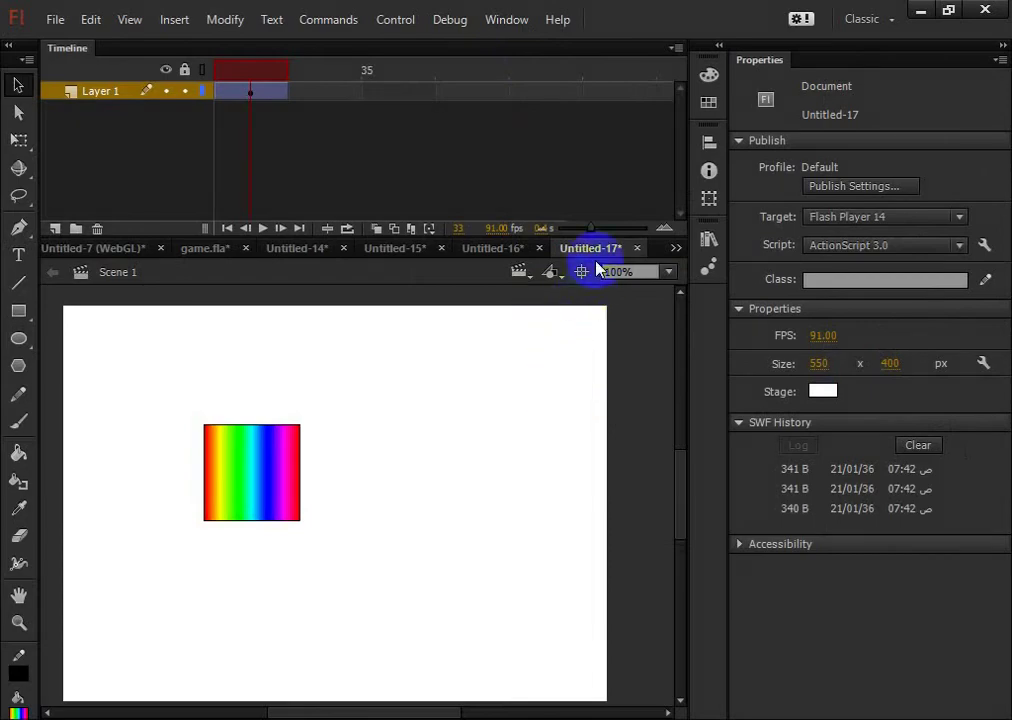
# Step: Shrink the timeline's frame display to the smallest size and bring Layer 1's first frame back into view
pyautogui.moveTo(590, 234); pyautogui.dragTo(569, 232)
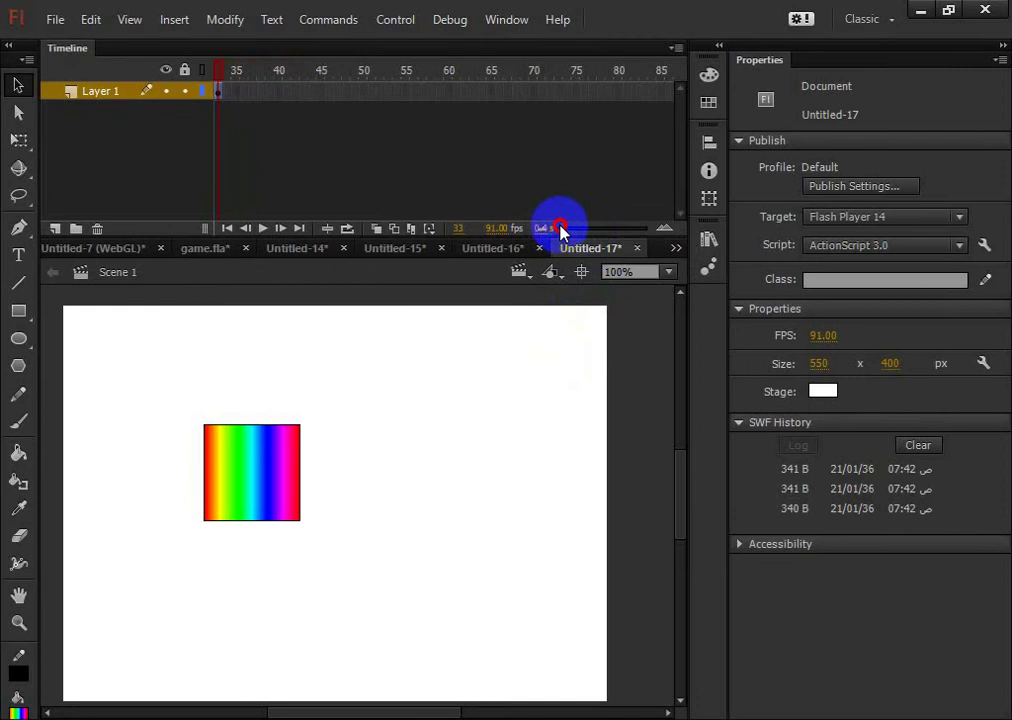
pyautogui.click(297, 211)
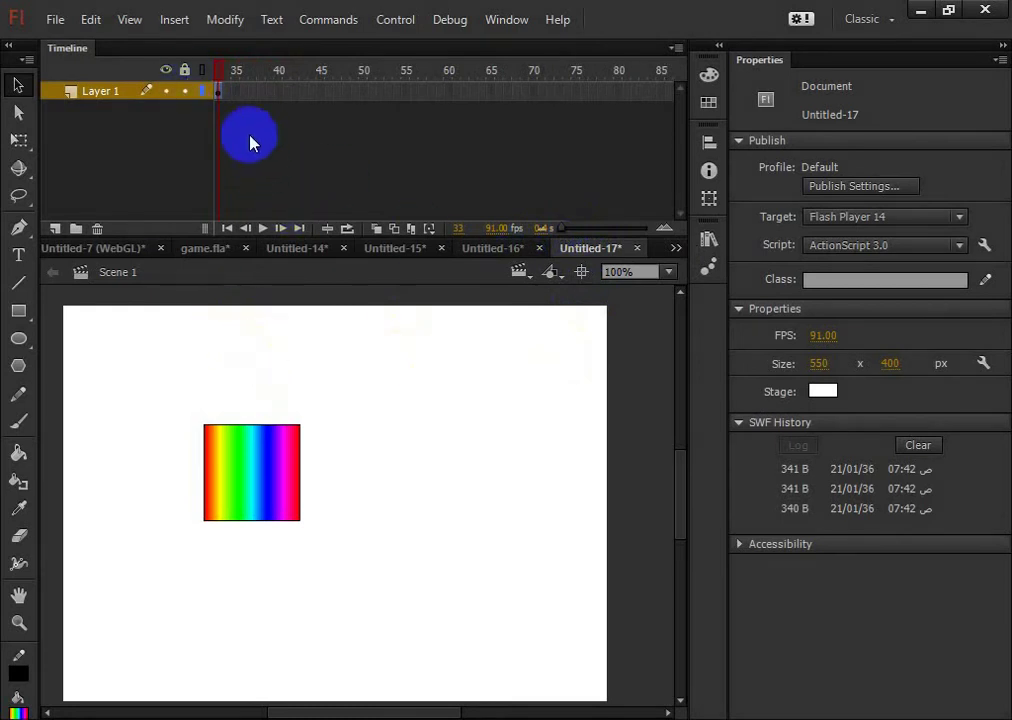
pyautogui.click(219, 91)
pyautogui.click(76, 86)
pyautogui.click(340, 110)
pyautogui.click(321, 75)
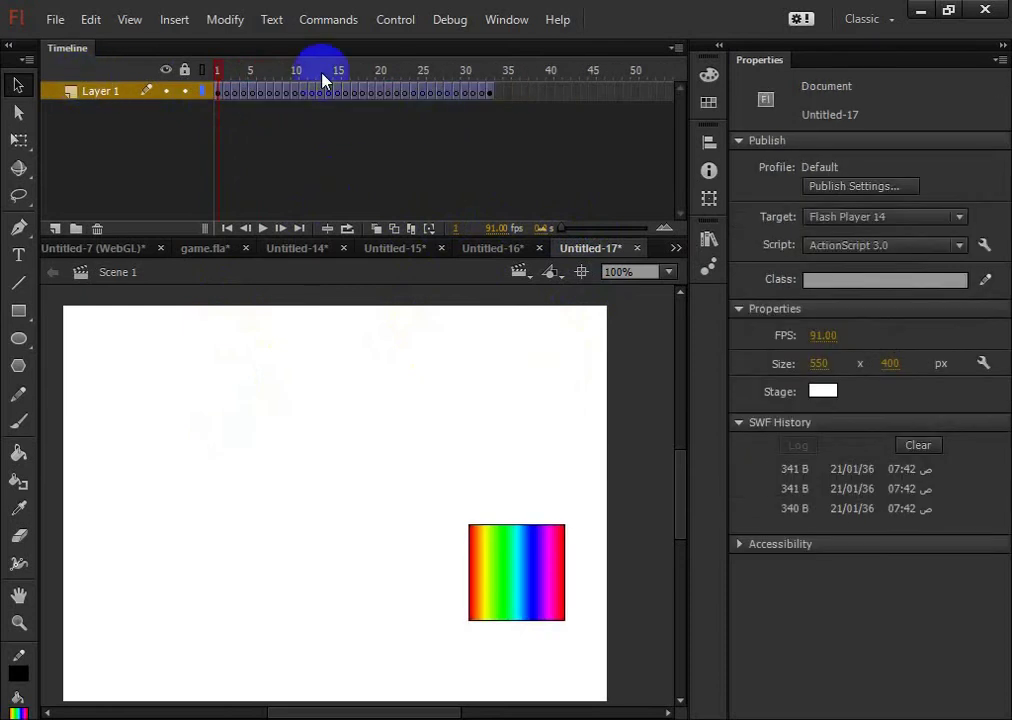
# Step: Undo the latest frame selection changes and all of the document's frame rate changes
pyautogui.click(40, 22)
pyautogui.click(78, 15)
pyautogui.click(104, 40)
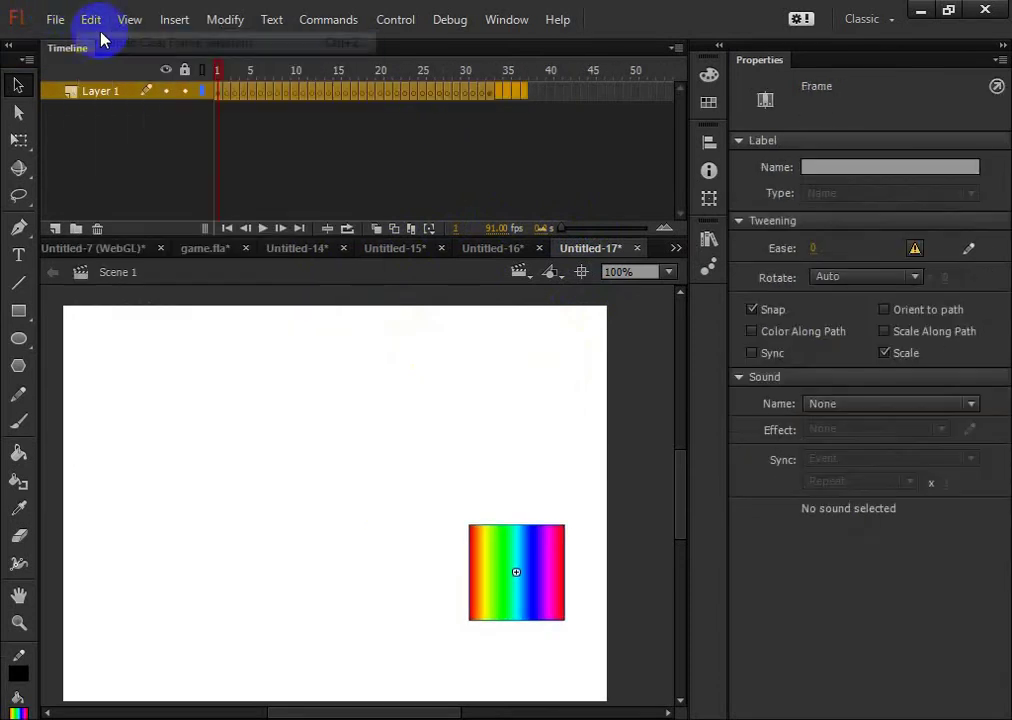
pyautogui.click(92, 22)
pyautogui.click(106, 39)
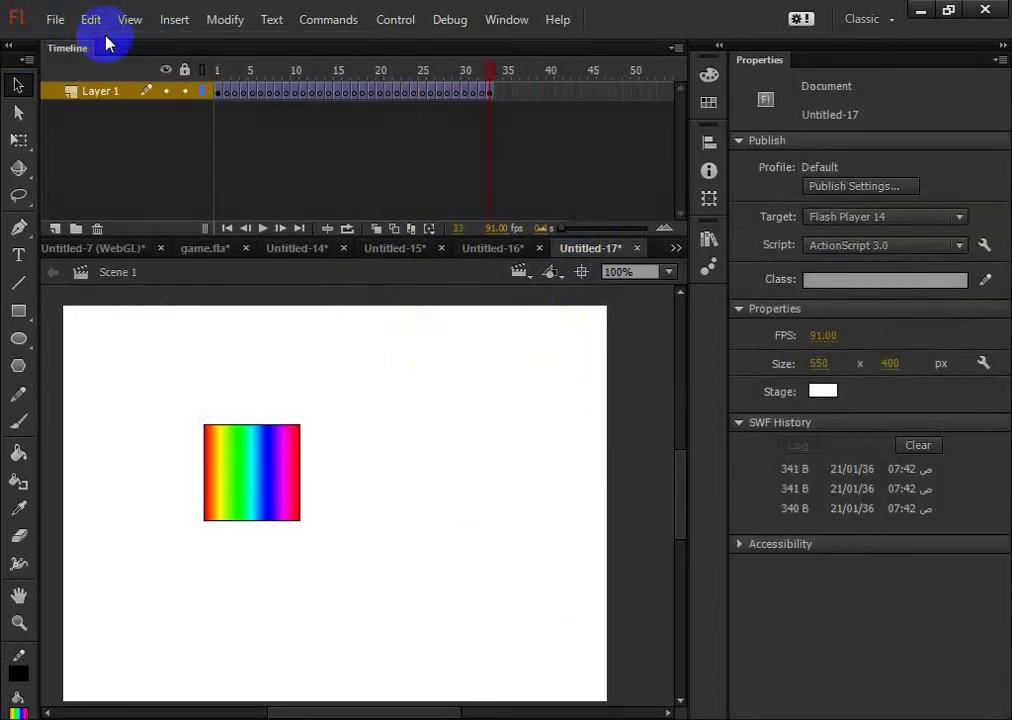
pyautogui.click(97, 22)
pyautogui.click(106, 40)
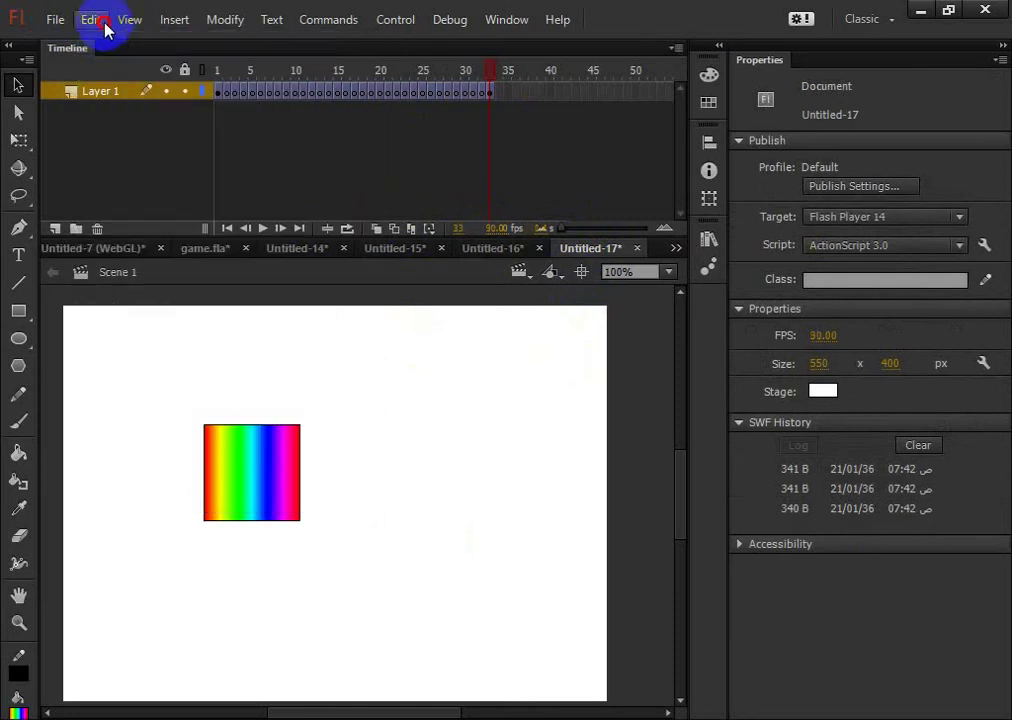
pyautogui.click(95, 20)
pyautogui.click(110, 45)
pyautogui.click(93, 21)
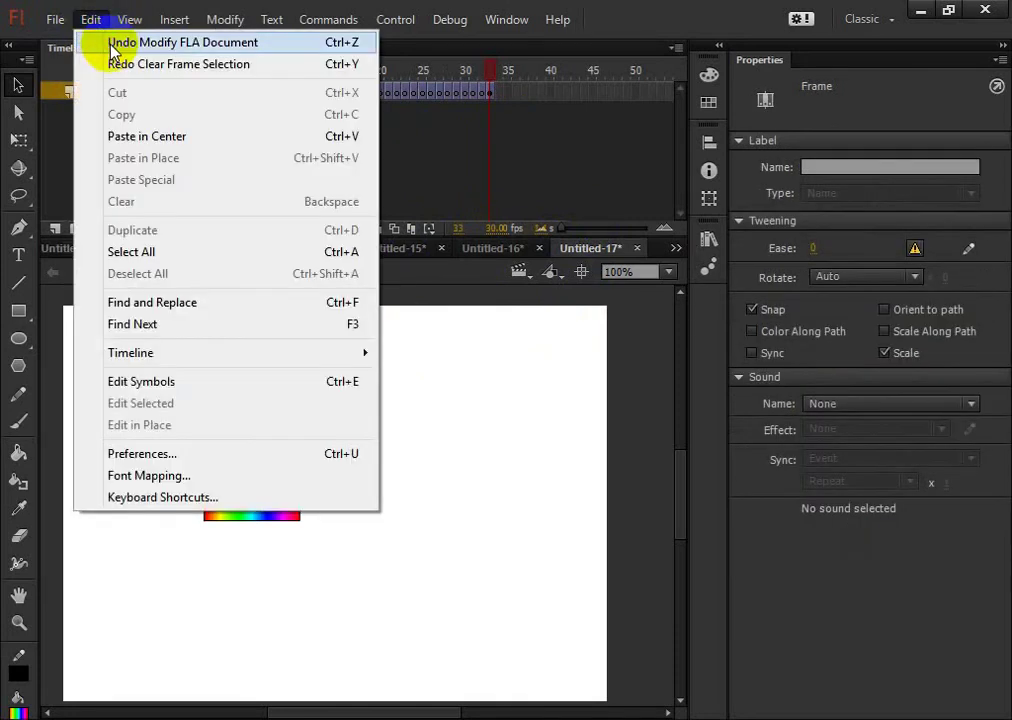
pyautogui.click(104, 41)
pyautogui.click(96, 20)
pyautogui.click(103, 41)
# Step: Undo the earlier individual frame selections made along Layer 1's blank keyframes
pyautogui.click(91, 20)
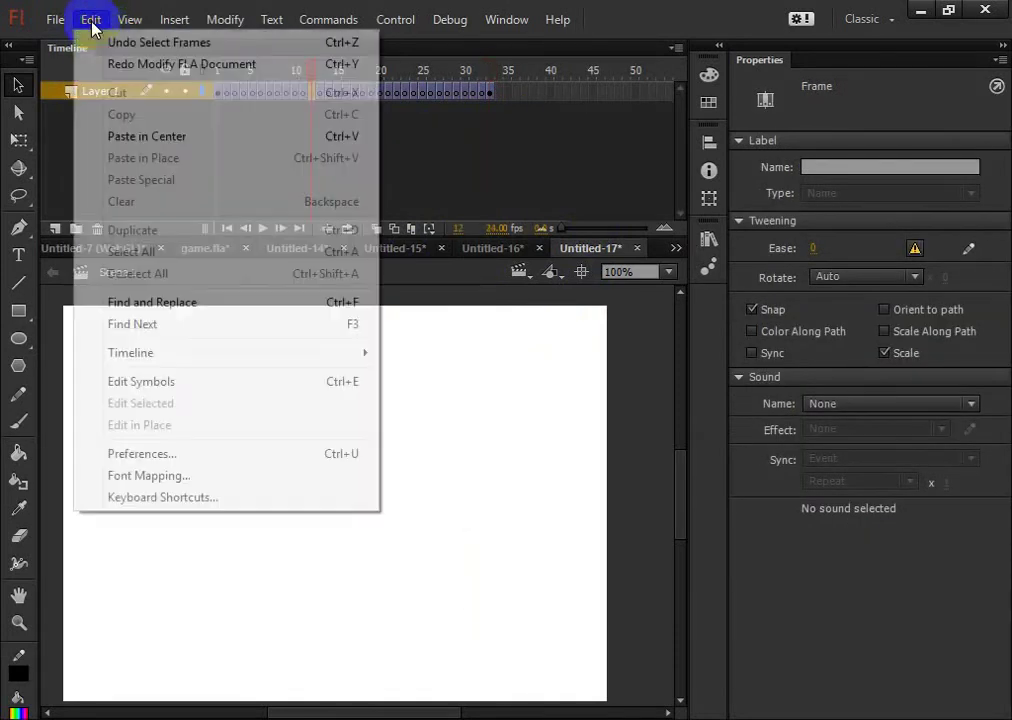
pyautogui.click(105, 45)
pyautogui.click(90, 20)
pyautogui.click(104, 42)
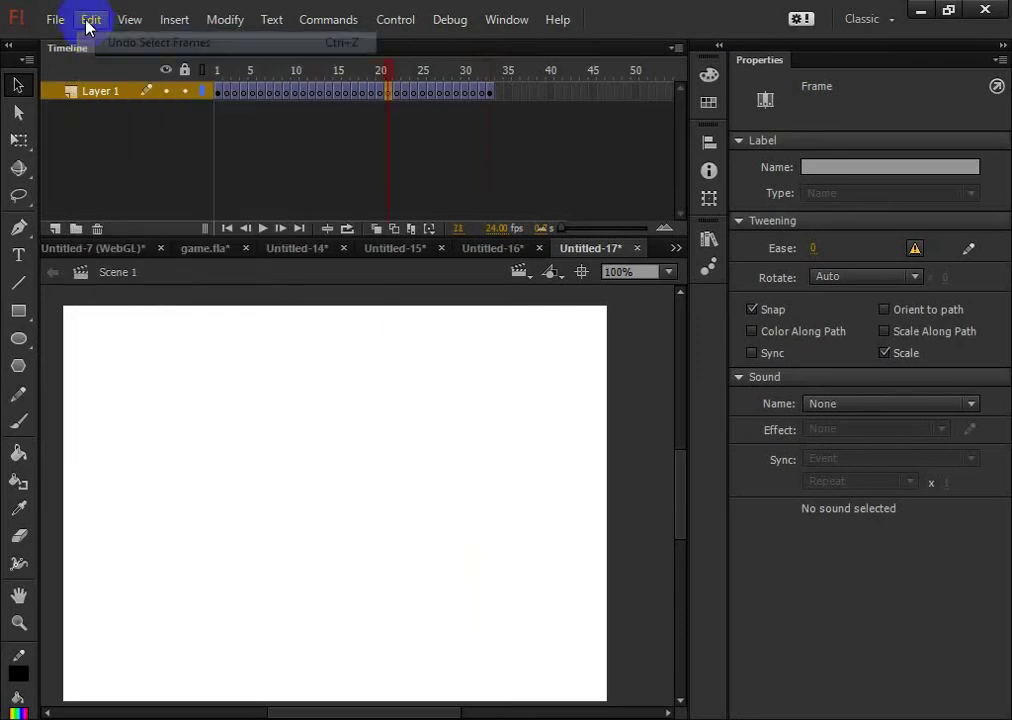
pyautogui.click(88, 20)
pyautogui.click(110, 45)
pyautogui.click(90, 20)
pyautogui.click(104, 43)
pyautogui.click(90, 20)
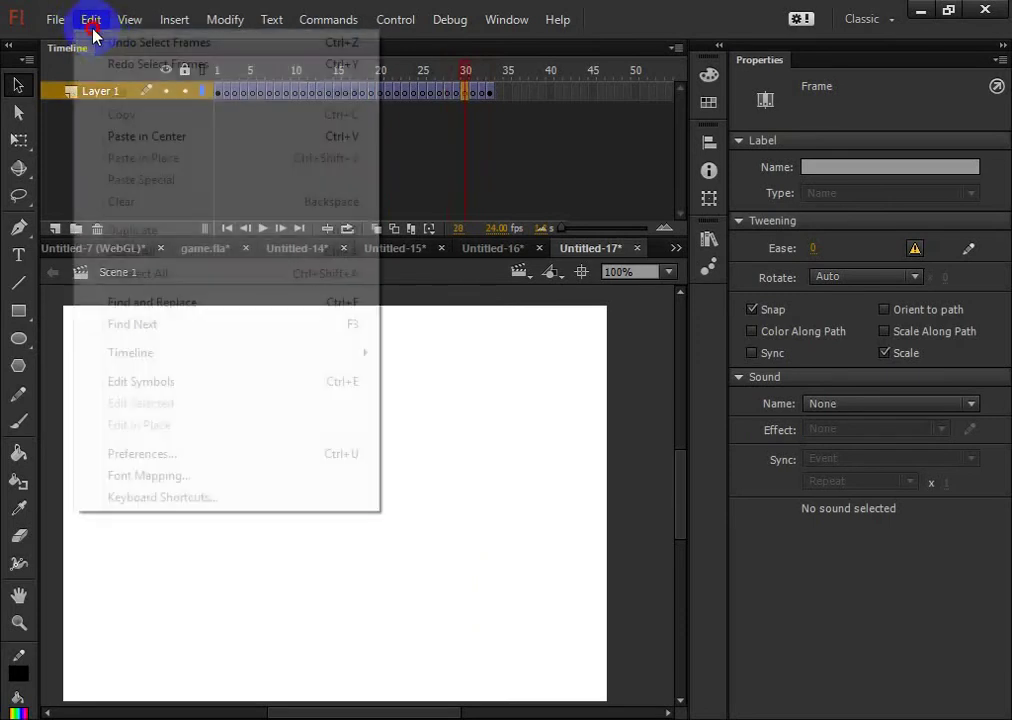
pyautogui.click(104, 42)
pyautogui.click(90, 20)
pyautogui.click(104, 42)
# Step: Undo the cleared frame selection and the conversion of Layer 1's frames to blank keyframes
pyautogui.click(90, 20)
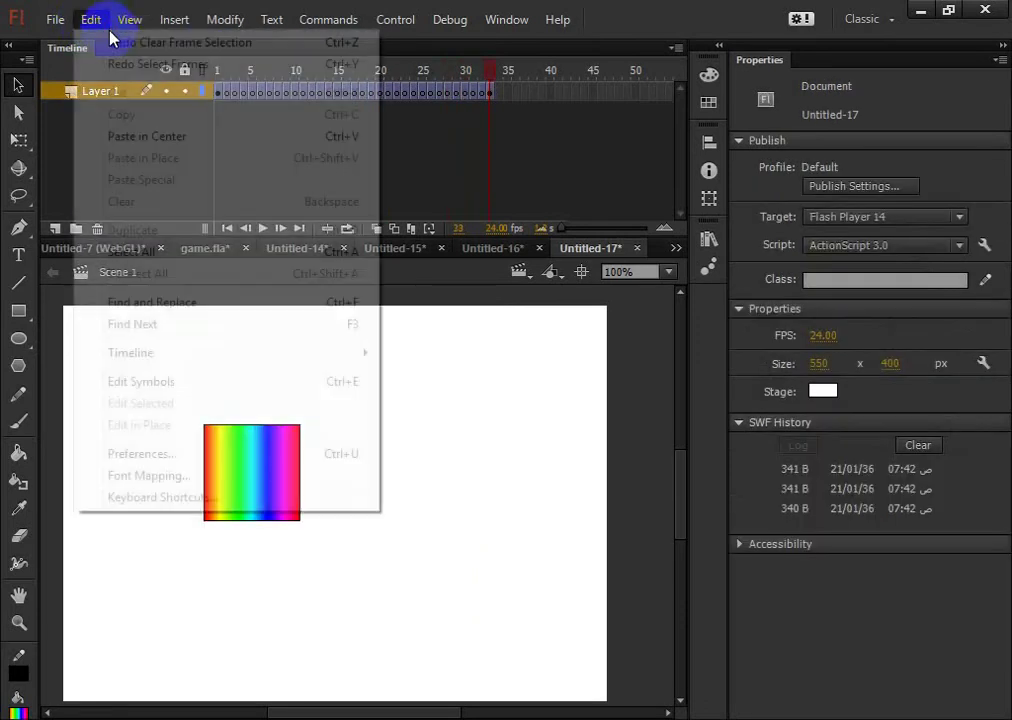
pyautogui.click(113, 45)
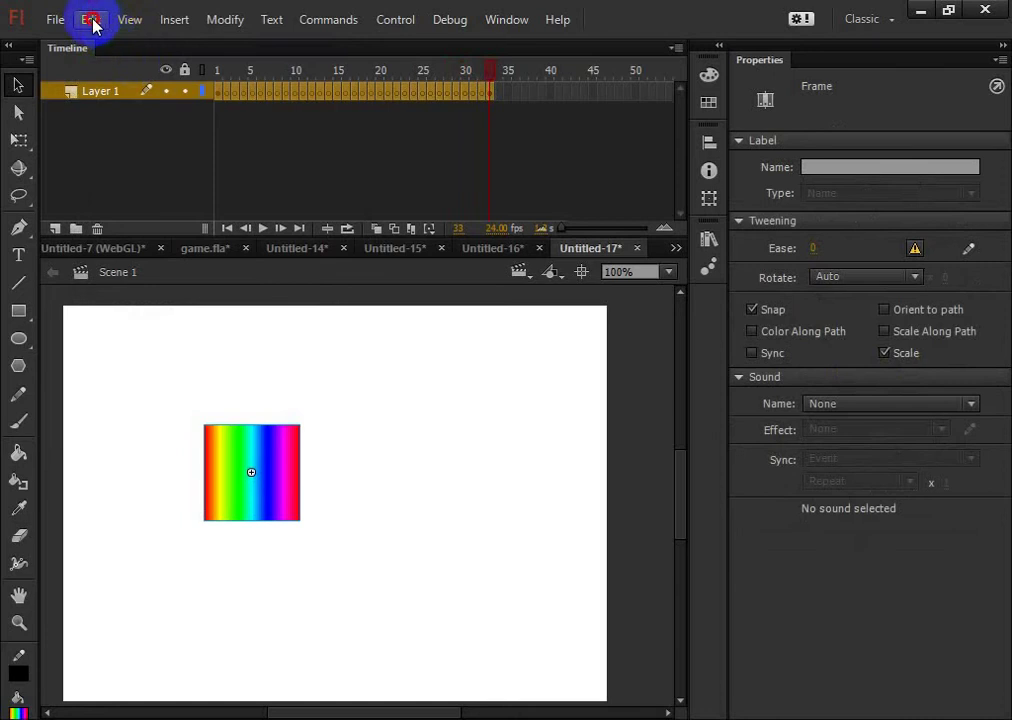
pyautogui.click(92, 22)
pyautogui.click(104, 42)
pyautogui.click(297, 132)
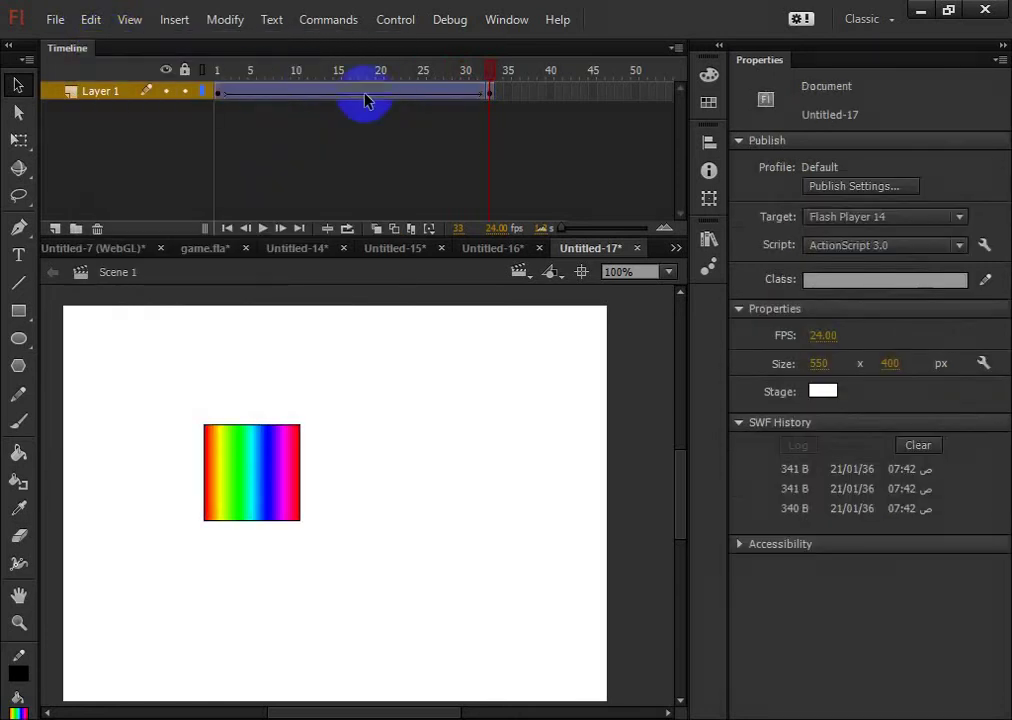
# Step: Move the playhead to frame 8 and select all frames of Layer 1's classic tween
pyautogui.click(85, 93)
pyautogui.rightClick(310, 97)
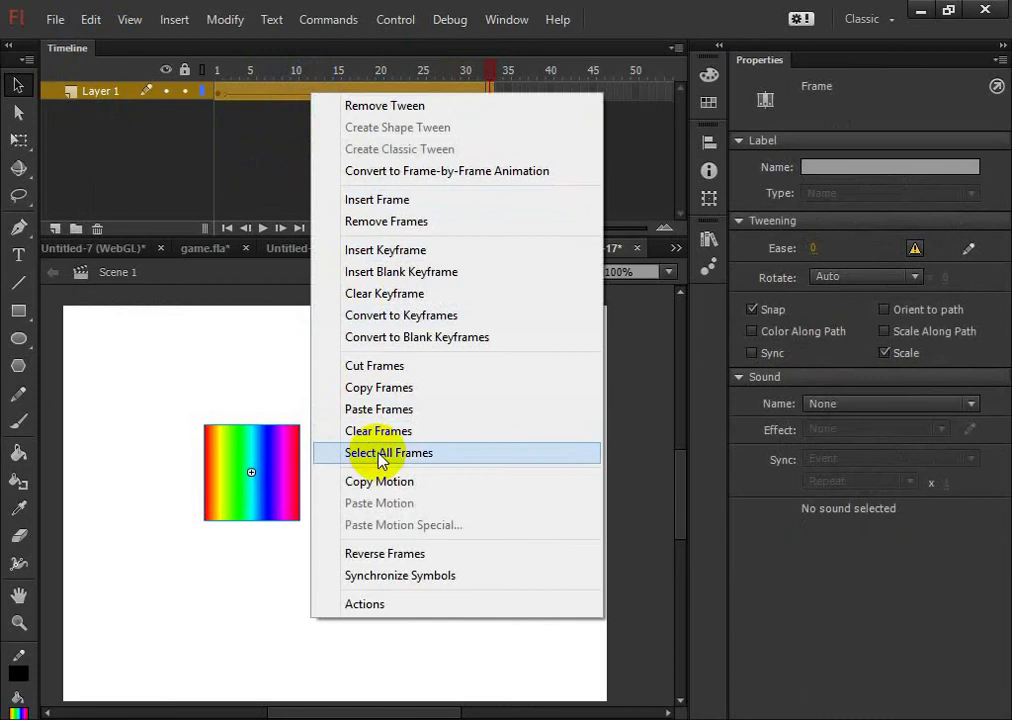
pyautogui.click(262, 103)
pyautogui.click(274, 89)
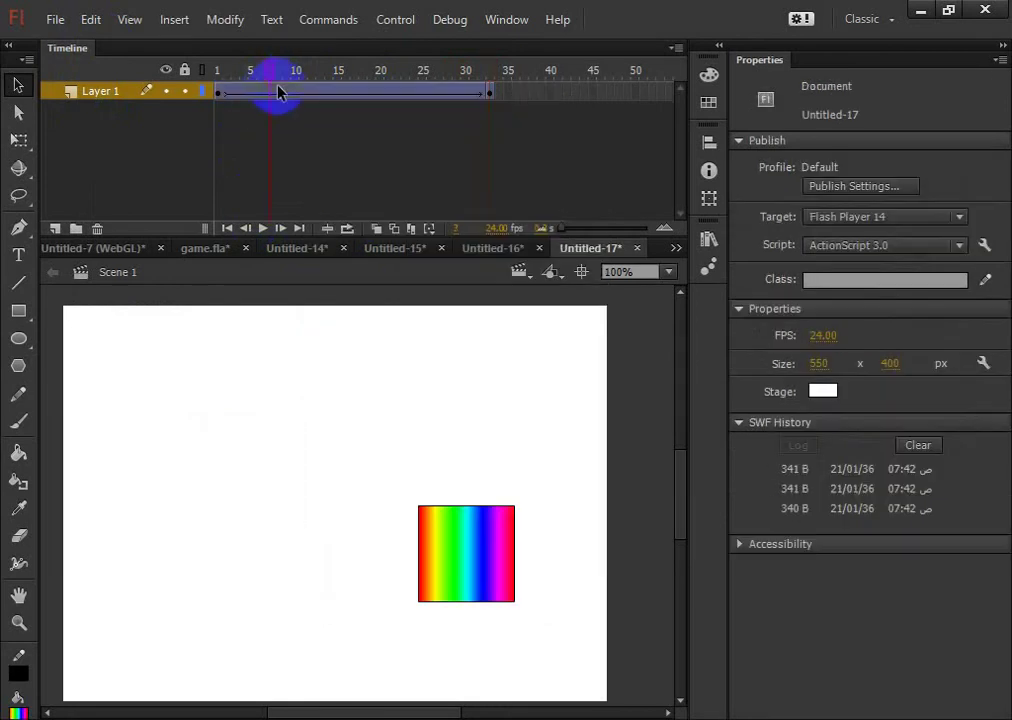
pyautogui.rightClick(278, 90)
pyautogui.click(433, 447)
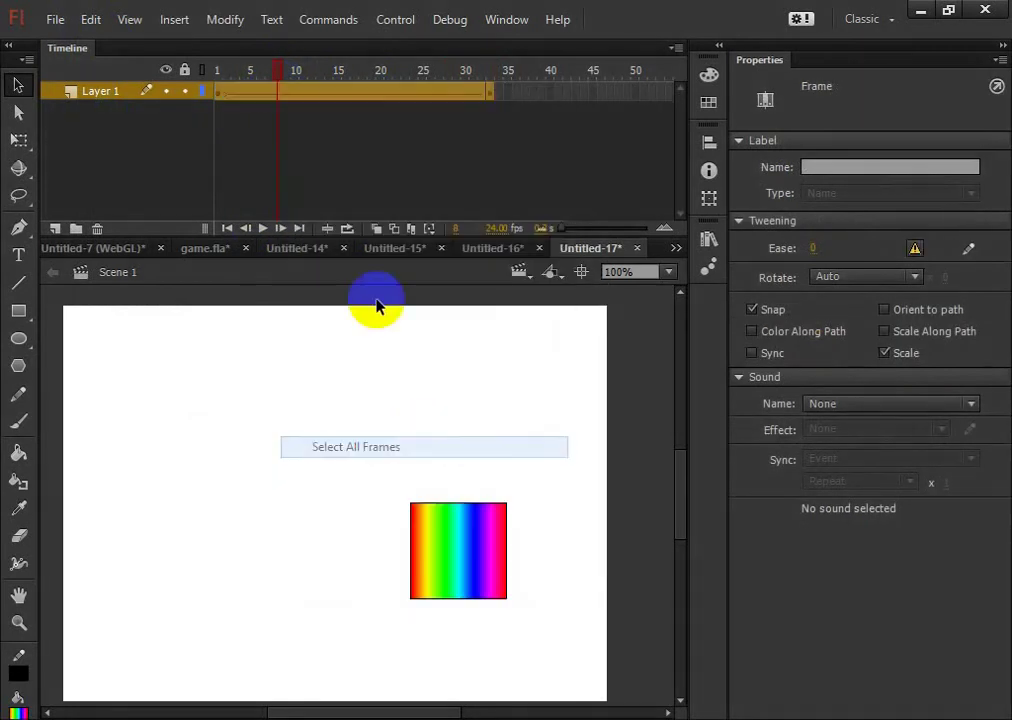
# Step: Copy the motion of Layer 1's selected classic tween
pyautogui.rightClick(341, 98)
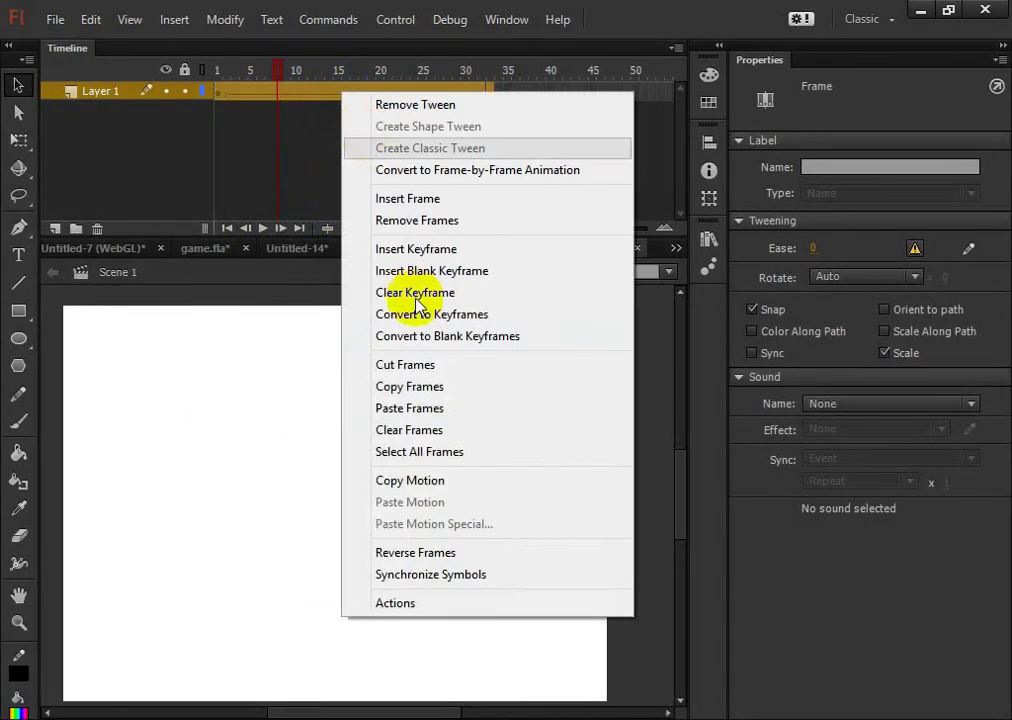
pyautogui.click(440, 481)
pyautogui.rightClick(421, 91)
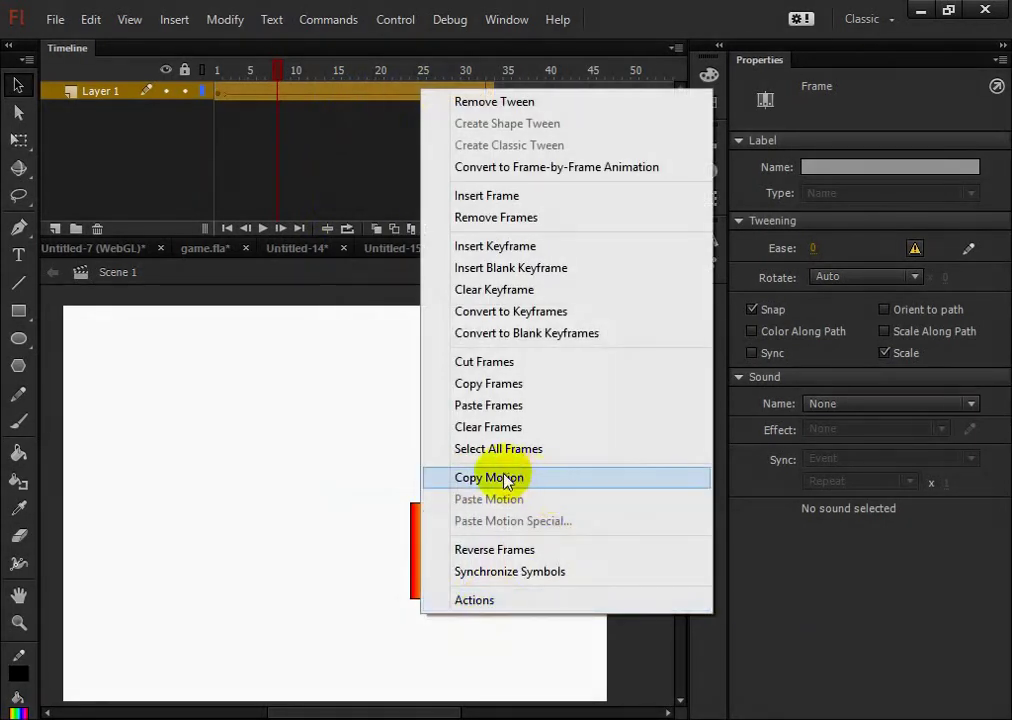
pyautogui.click(513, 479)
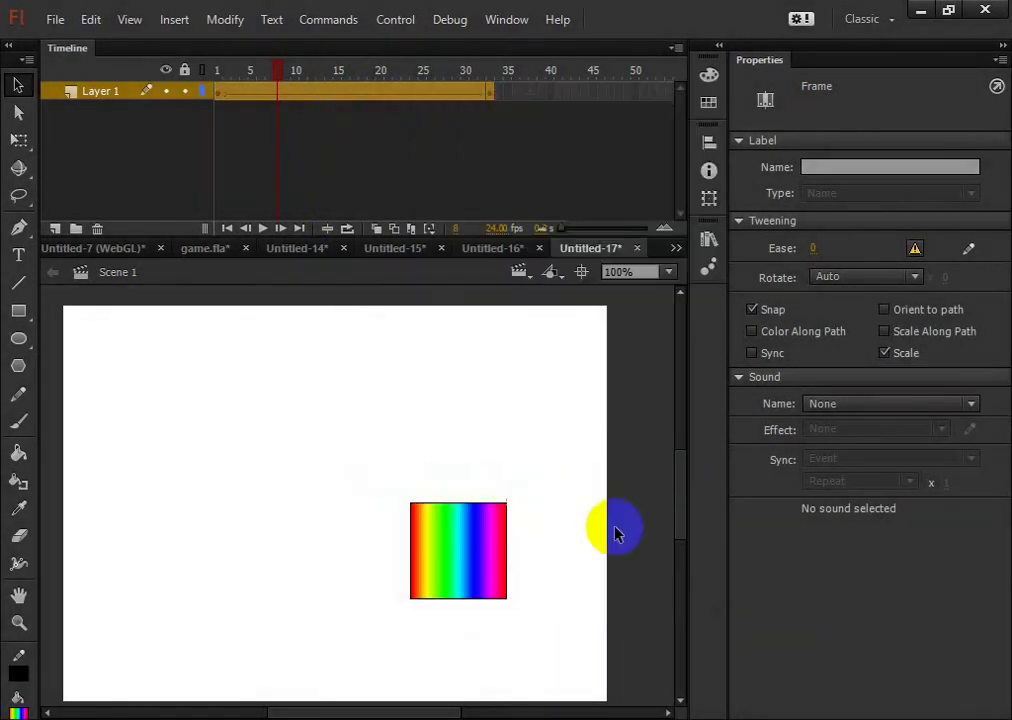
# Step: Add a new layer above Layer 1 and draw a rectangle about 63 by 79 px near the stage's upper-left corner
pyautogui.click(55, 230)
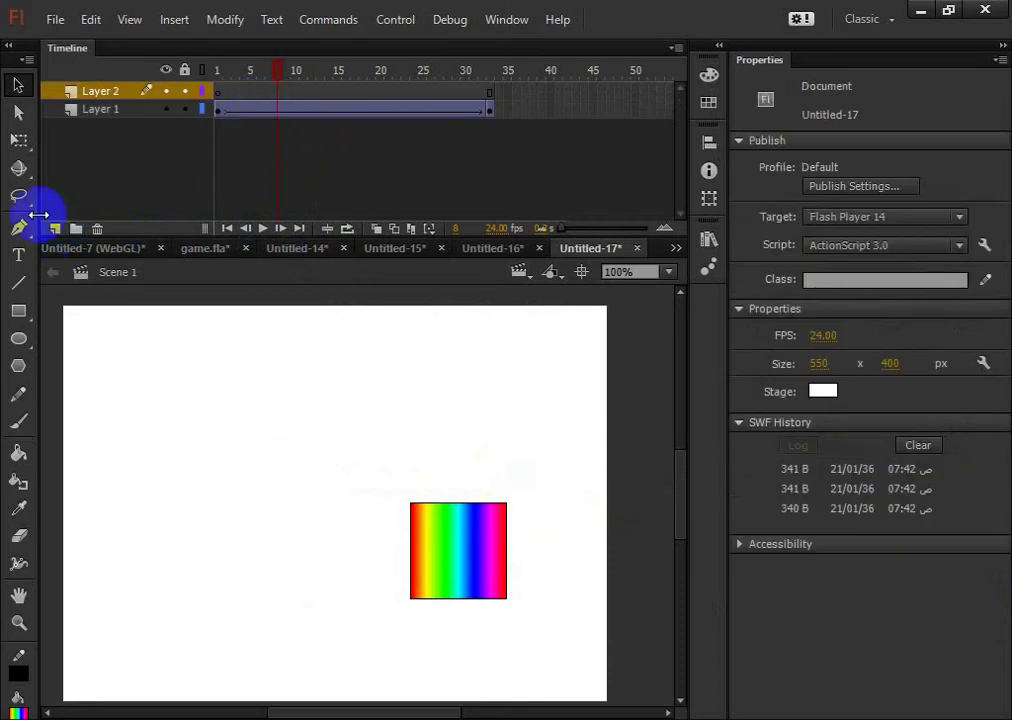
pyautogui.click(19, 283)
pyautogui.click(19, 311)
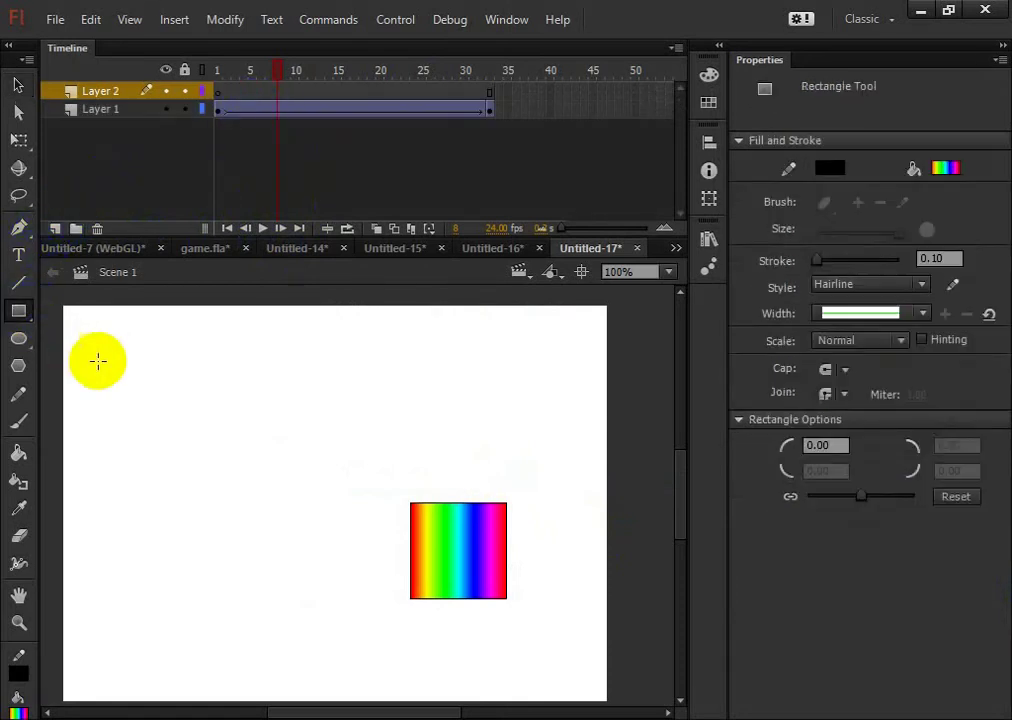
pyautogui.moveTo(145, 378); pyautogui.dragTo(208, 456)
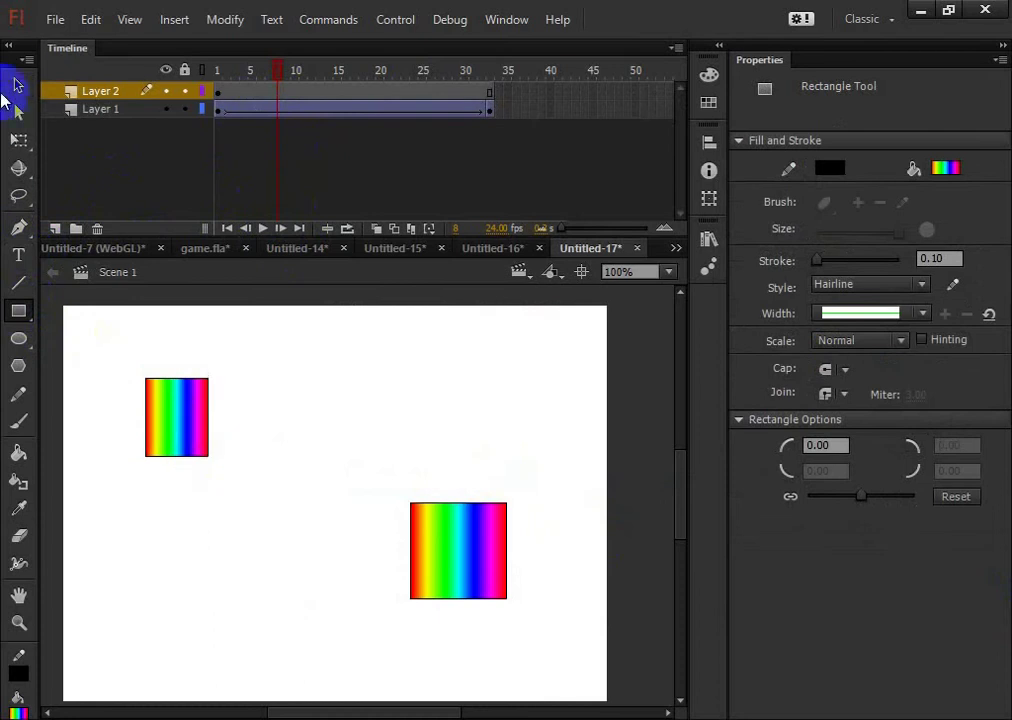
# Step: Select the new rectangle with its outline and fill it with the red-to-black radial gradient
pyautogui.click(19, 84)
pyautogui.doubleClick(175, 410)
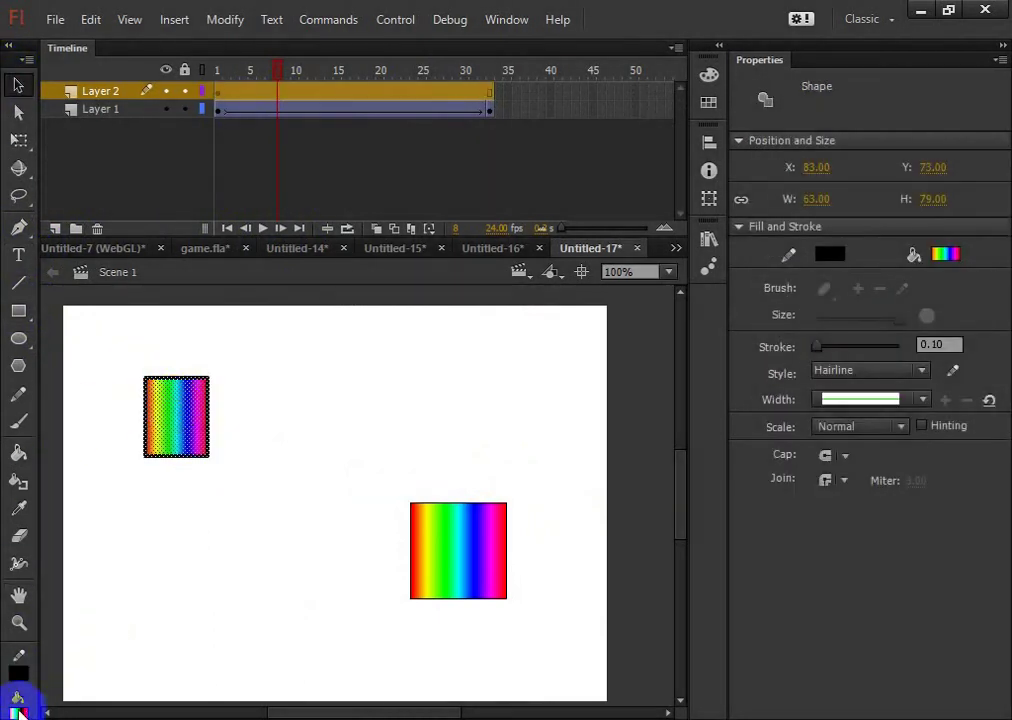
pyautogui.click(18, 706)
pyautogui.click(86, 505)
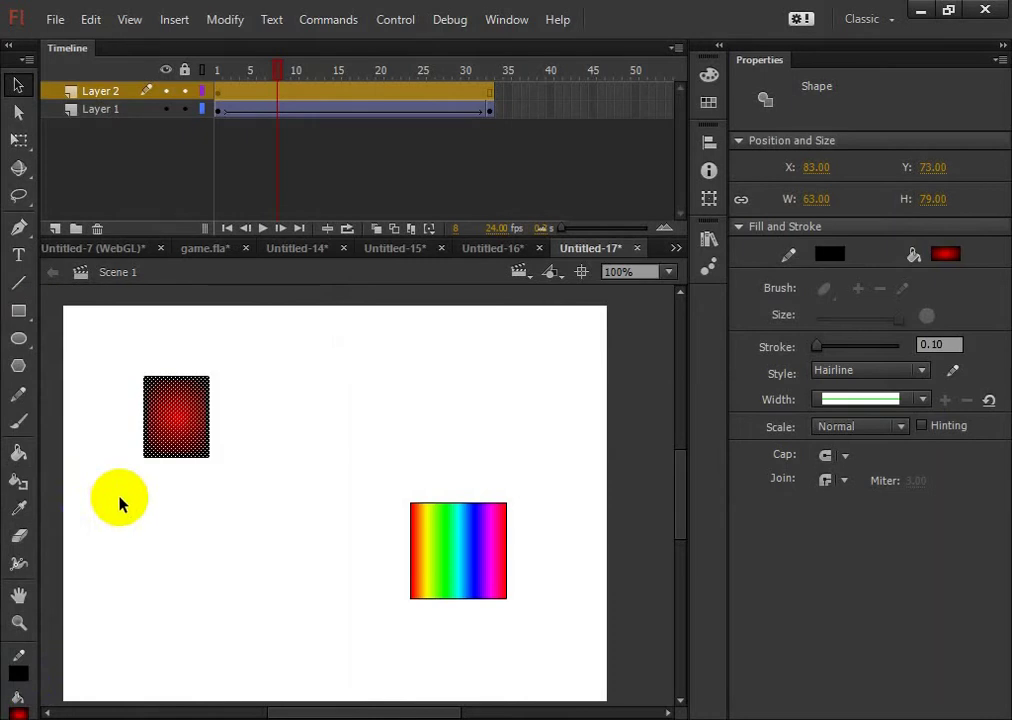
# Step: Bend the rectangle's lower and upper edges downward into a U shape and delete the leftover outline
pyautogui.moveTo(186, 460); pyautogui.dragTo(181, 527)
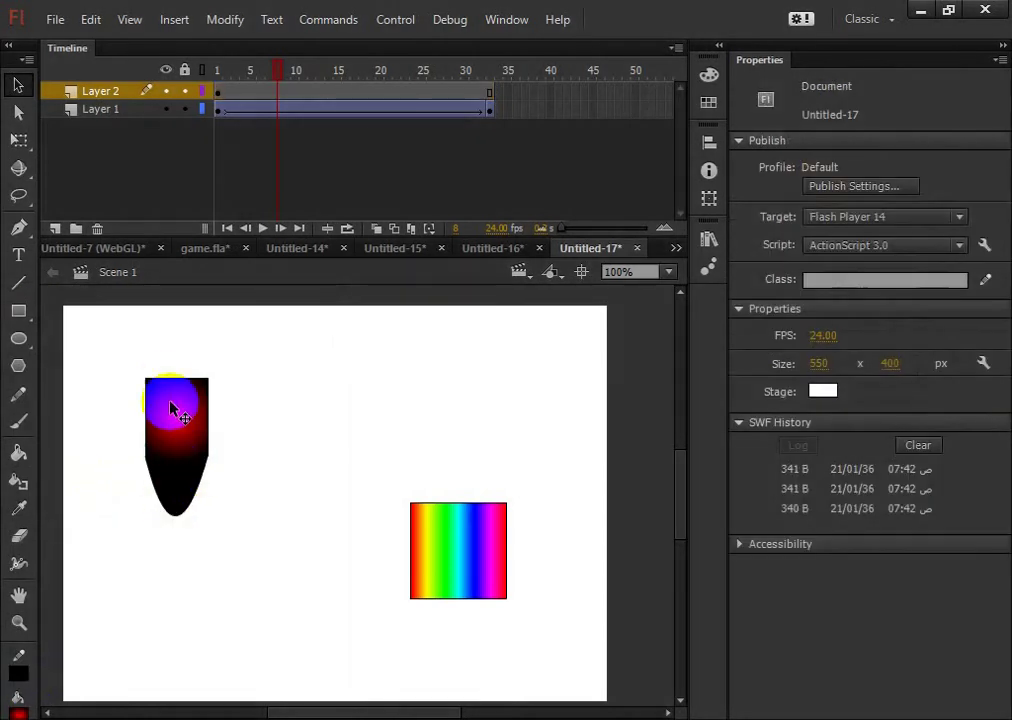
pyautogui.moveTo(176, 376); pyautogui.dragTo(208, 407)
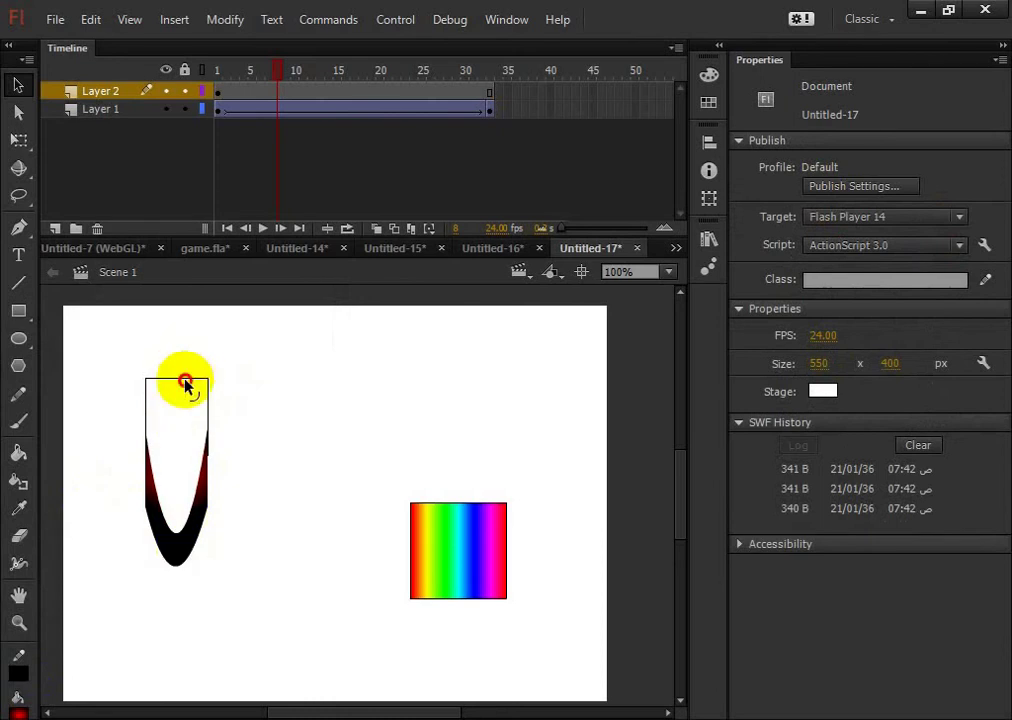
pyautogui.click(186, 380)
pyautogui.press('Delete')
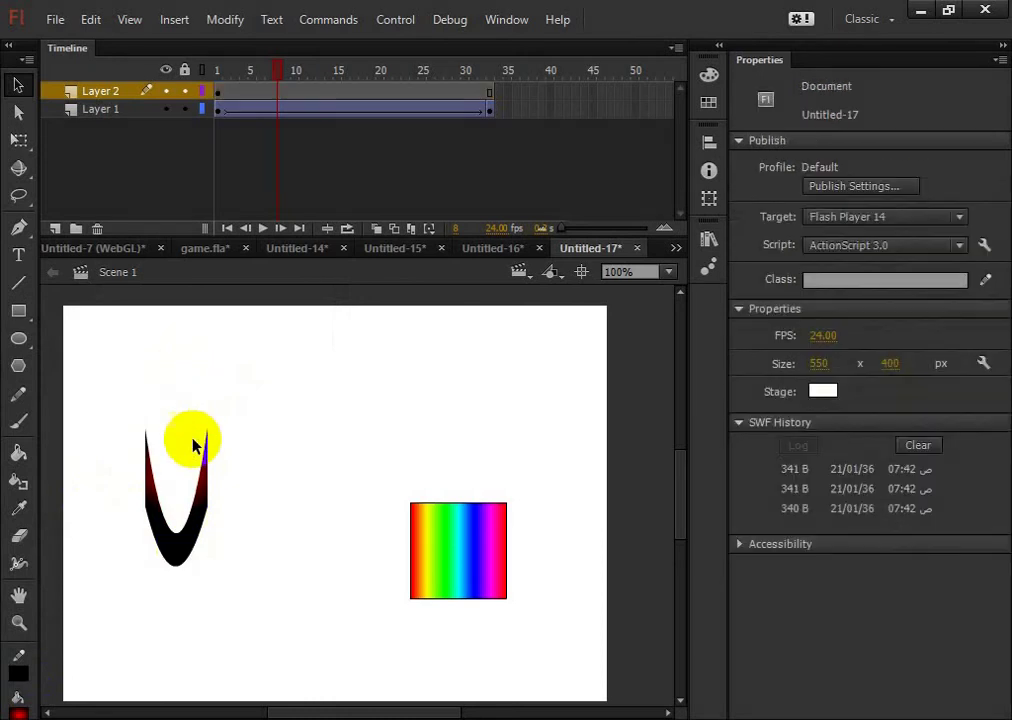
# Step: Convert the U shape on Layer 2 to a movie clip symbol named square2
pyautogui.click(200, 470)
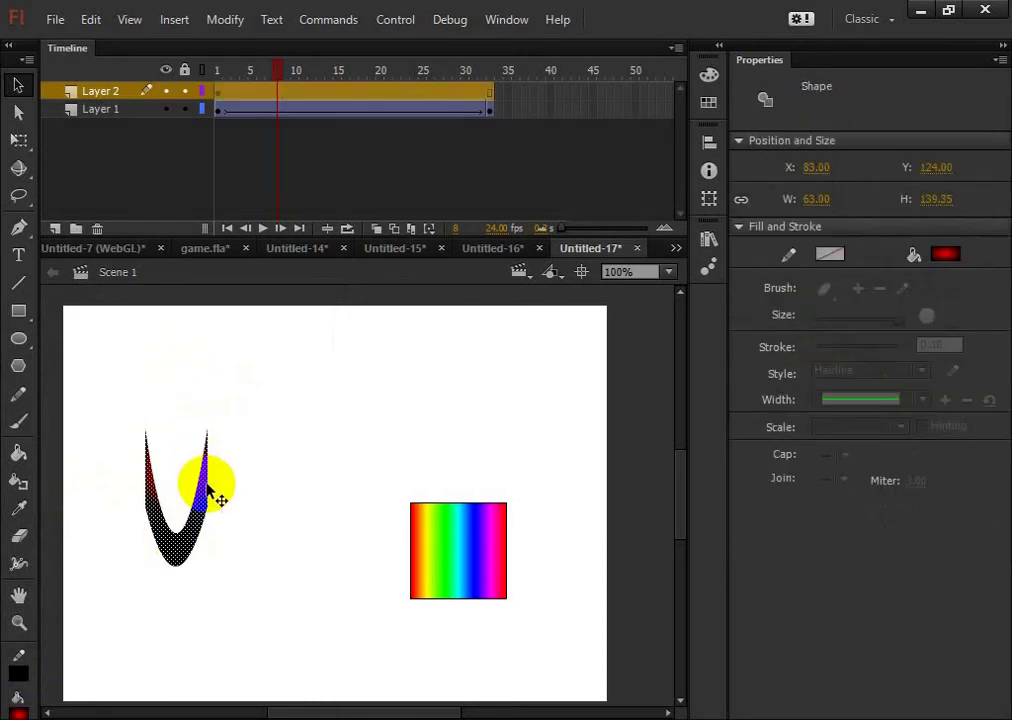
pyautogui.rightClick(255, 101)
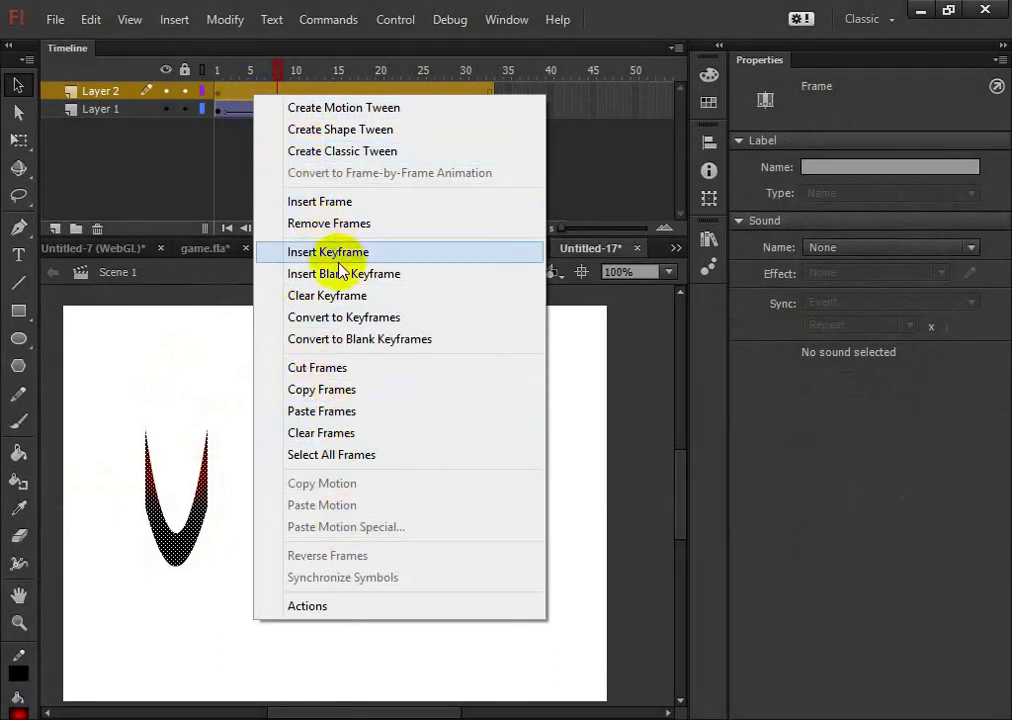
pyautogui.rightClick(183, 558)
pyautogui.click(237, 513)
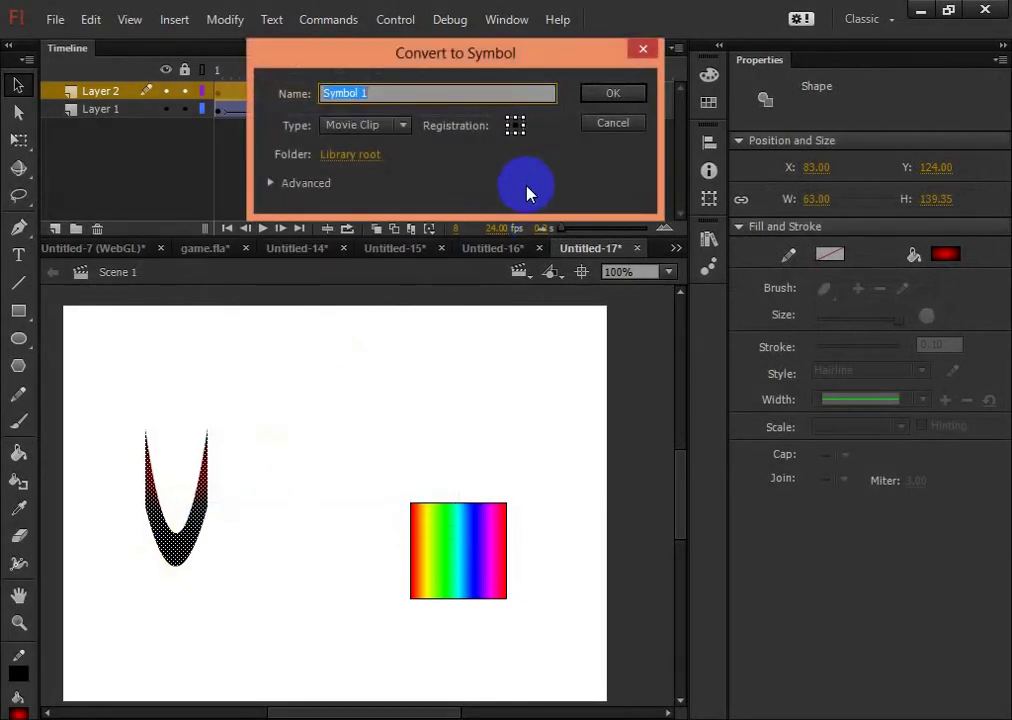
pyautogui.write('s')
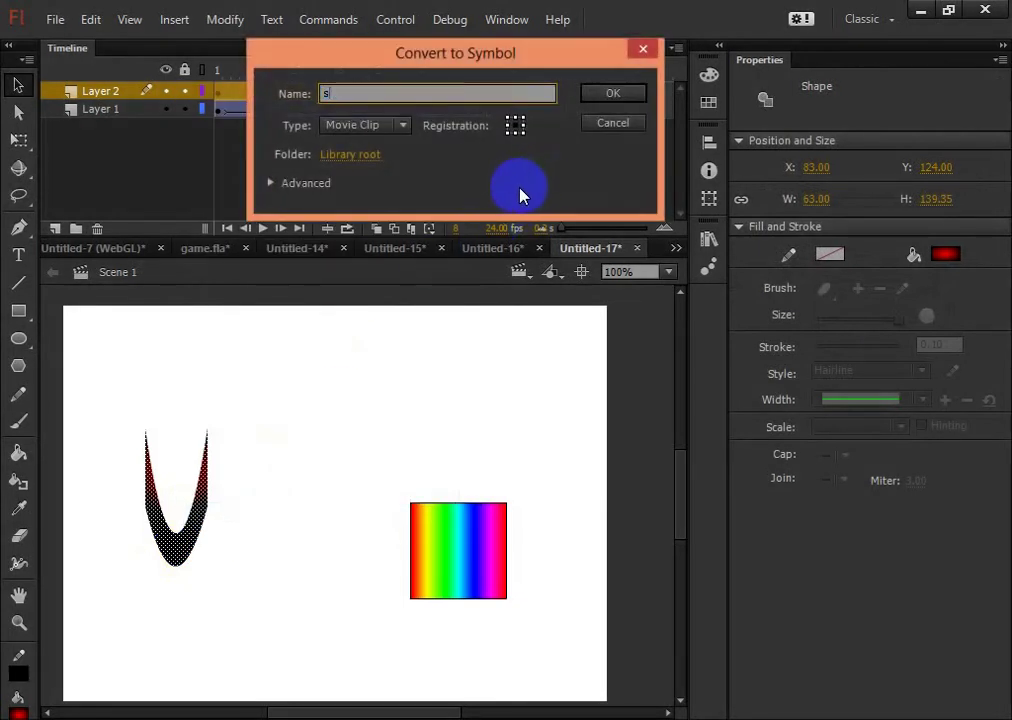
pyautogui.write('quare2')
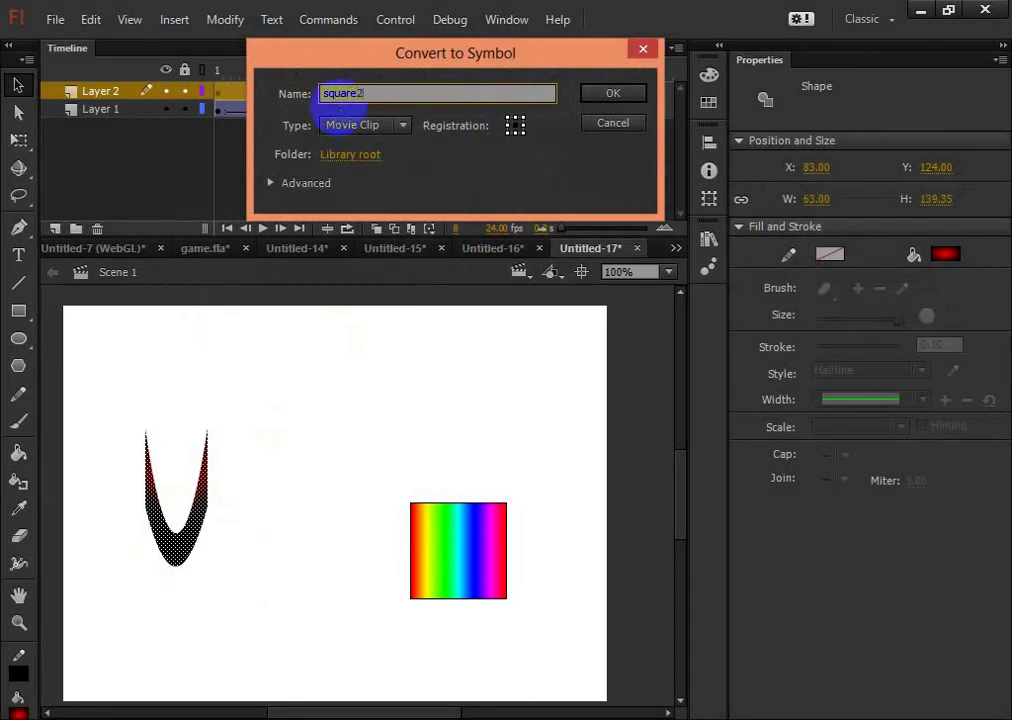
pyautogui.press('Return')
# Step: Paste the copied motion onto Layer 2's frames and return the playhead to frame 1
pyautogui.rightClick(267, 89)
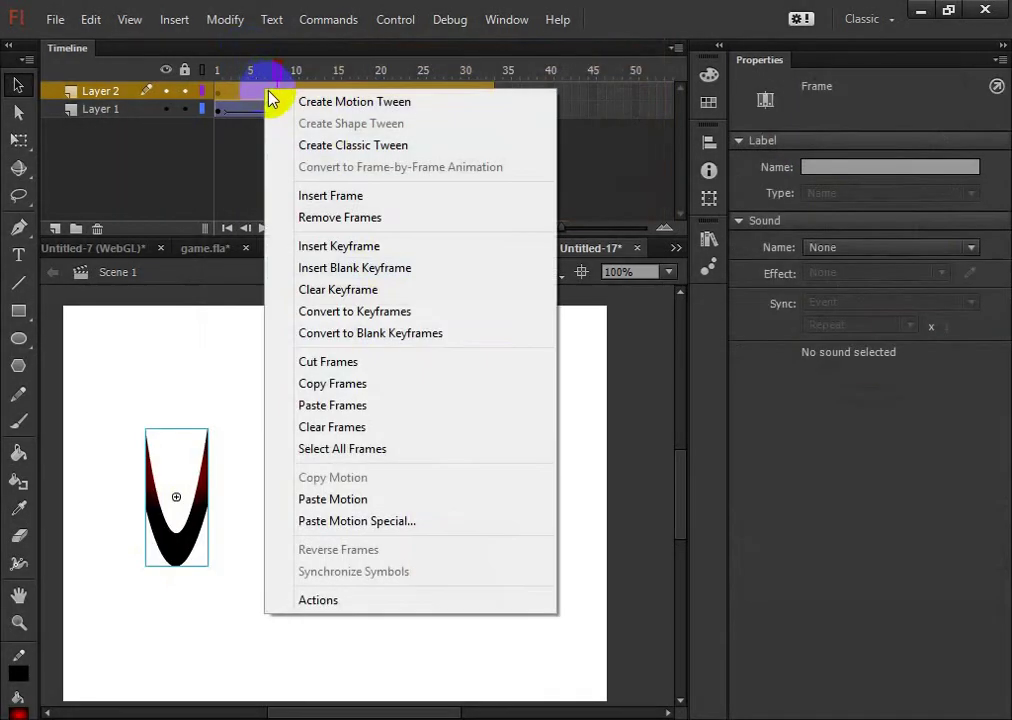
pyautogui.click(365, 506)
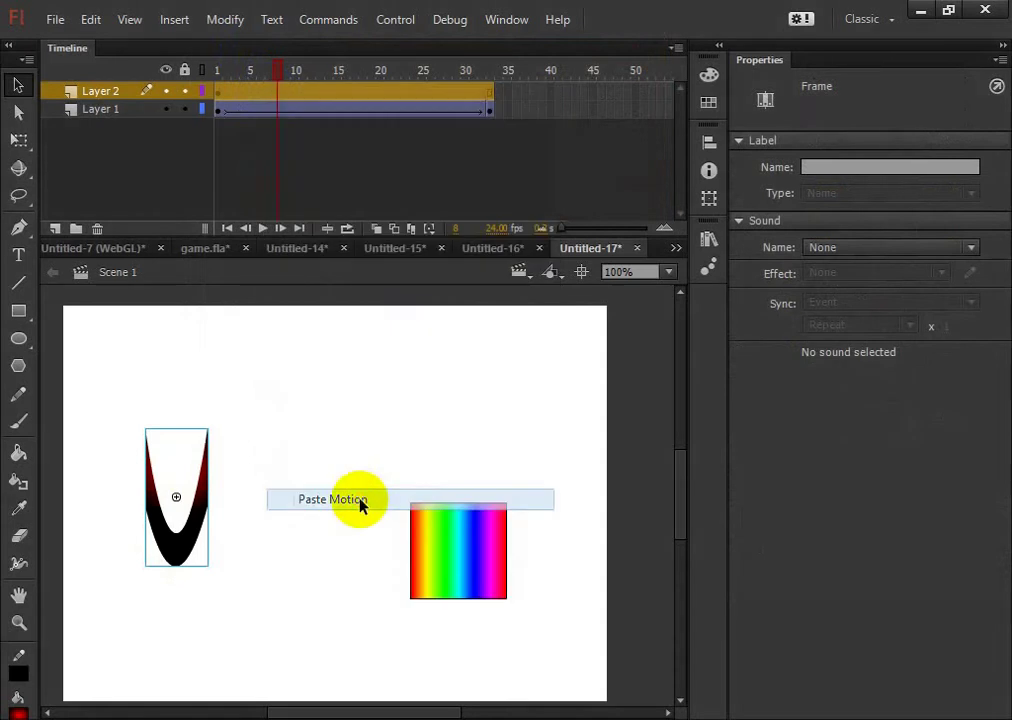
pyautogui.click(396, 320)
pyautogui.moveTo(248, 106); pyautogui.dragTo(222, 97)
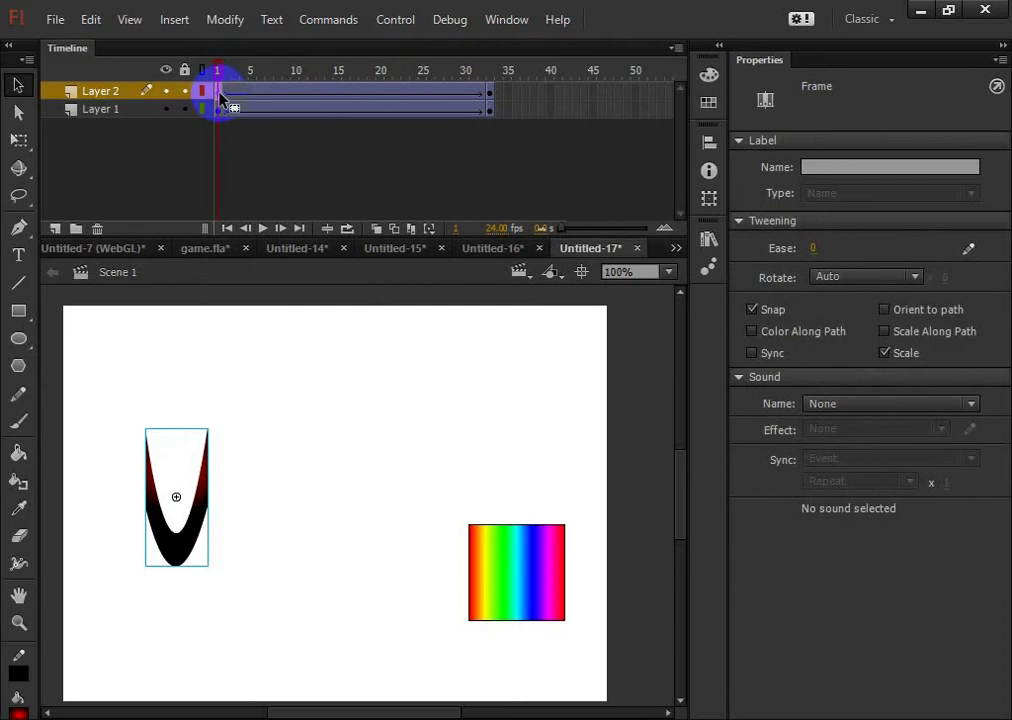
# Step: Review the Paste Motion Special properties for Layer 2's first frame without applying them
pyautogui.rightClick(221, 97)
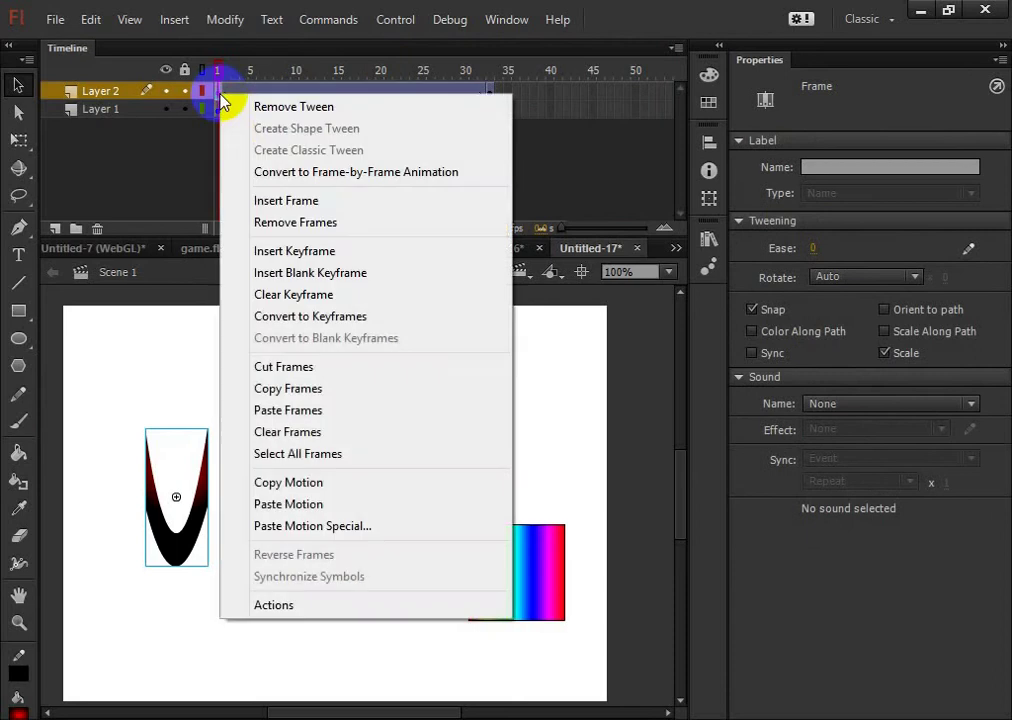
pyautogui.click(340, 530)
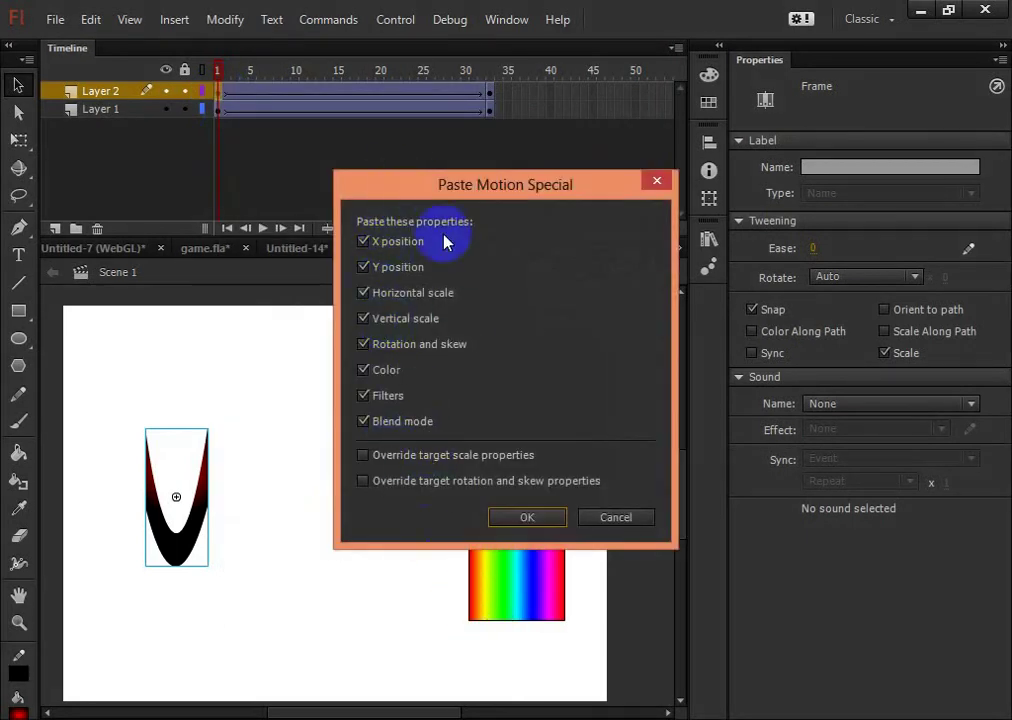
pyautogui.click(612, 519)
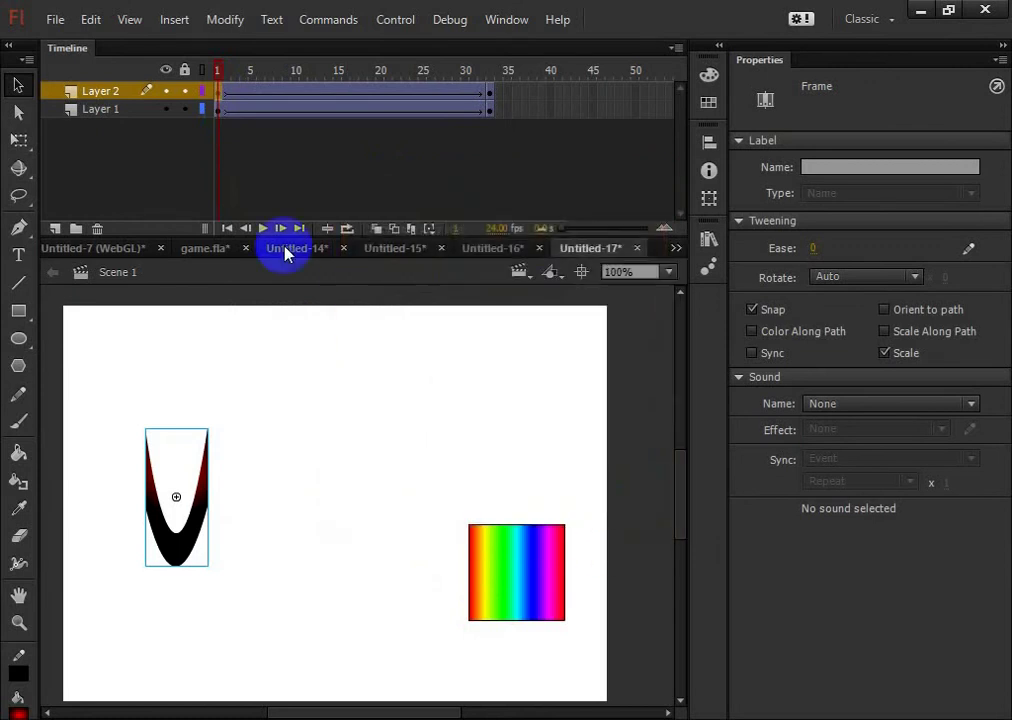
# Step: Test the movie to view both layers' animations, and close the preview
pyautogui.click(421, 475)
pyautogui.hotkey('ctrl', 'Return')
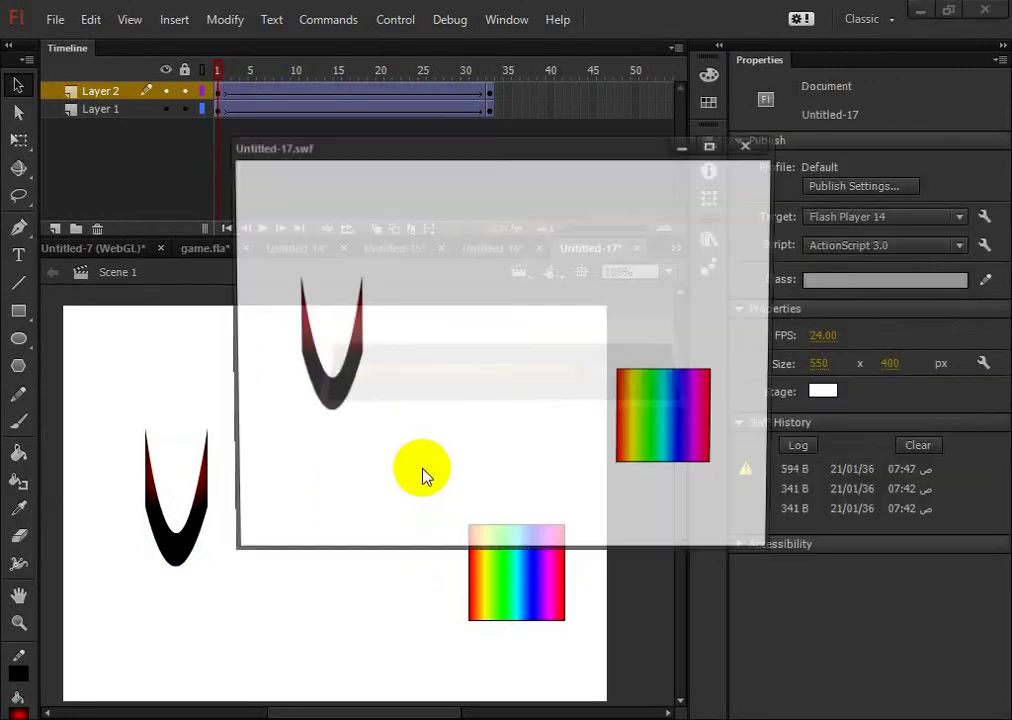
pyautogui.click(750, 143)
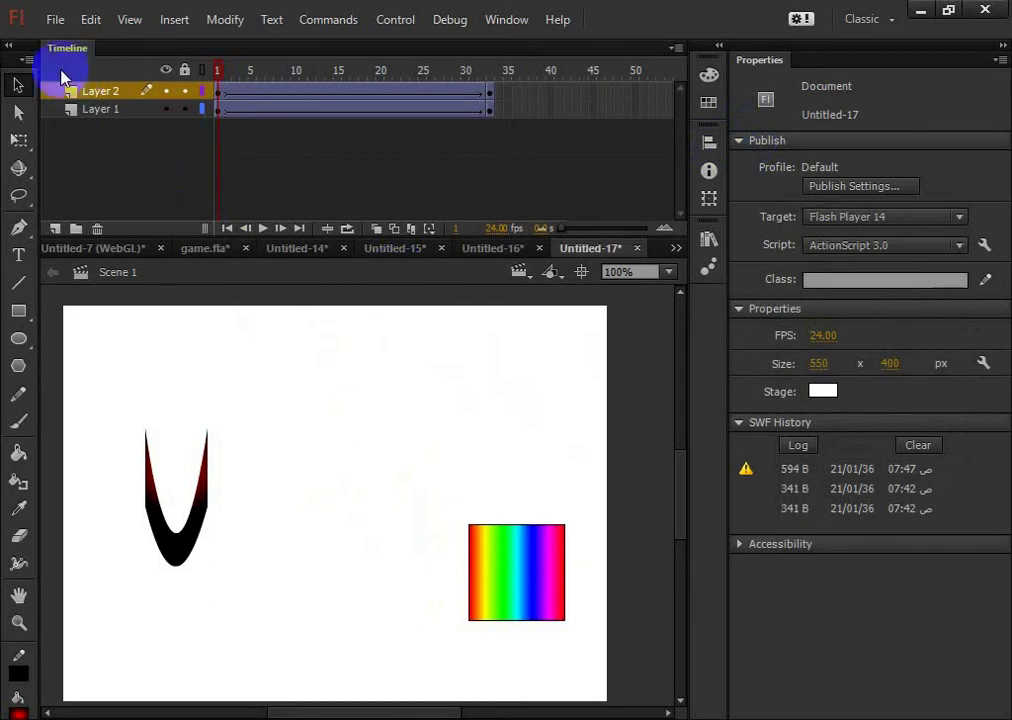
# Step: Create a new ActionScript 3.0 document with a 550 by 400 px stage at 24 fps
pyautogui.click(52, 20)
pyautogui.click(80, 41)
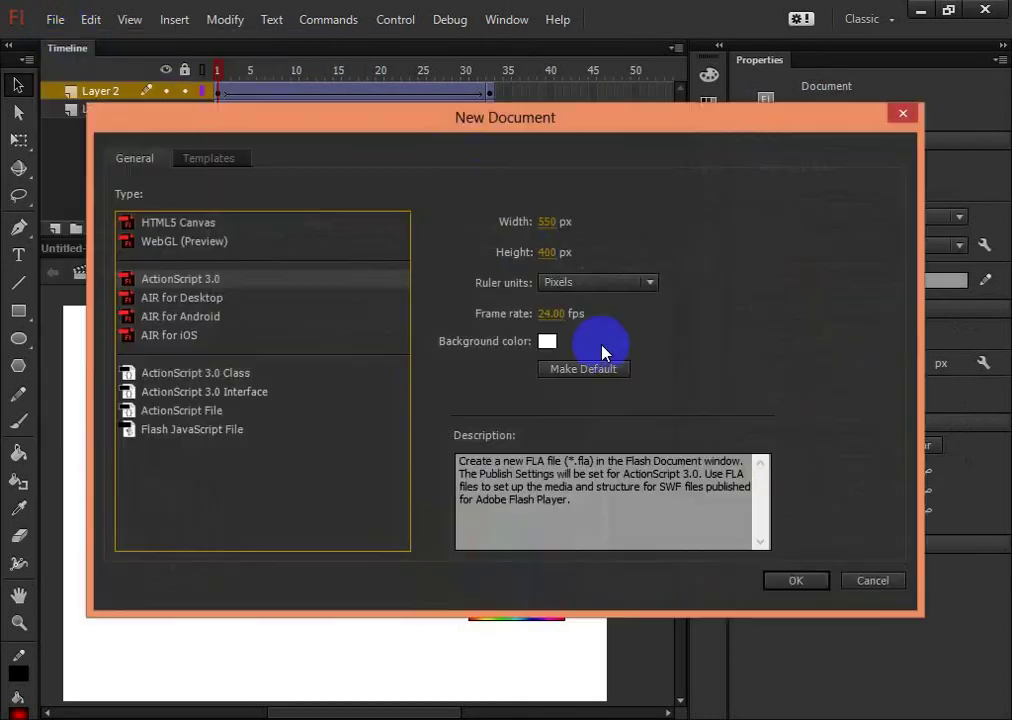
pyautogui.click(814, 584)
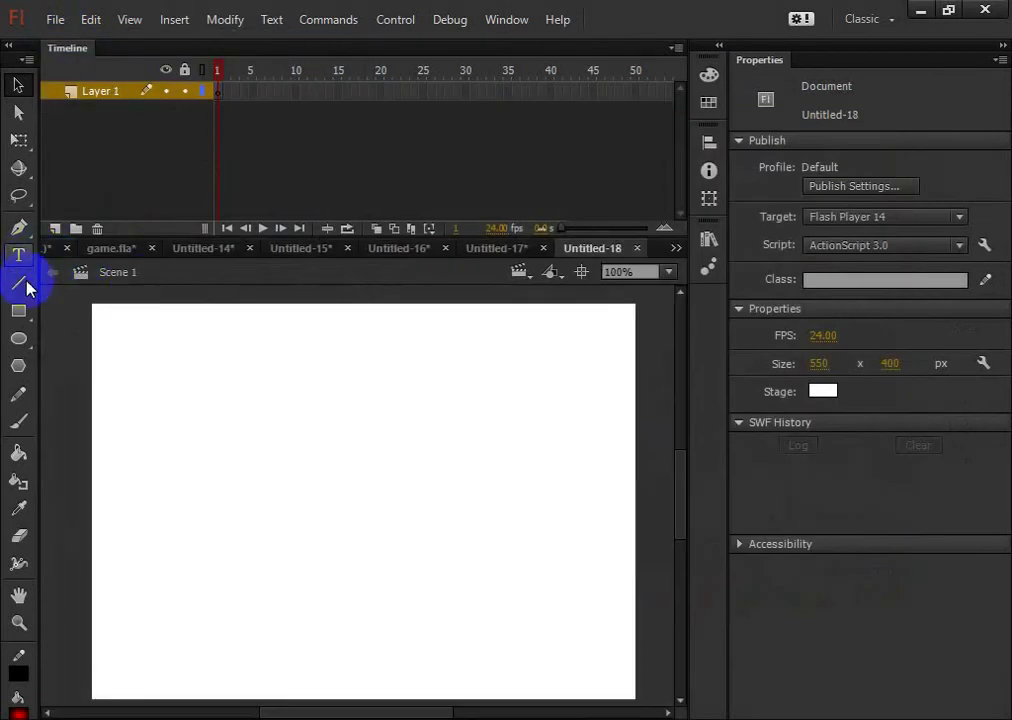
# Step: Draw an oval about 109 by 127 px near the stage's center with a black stroke and red-to-black radial fill
pyautogui.click(20, 286)
pyautogui.click(20, 309)
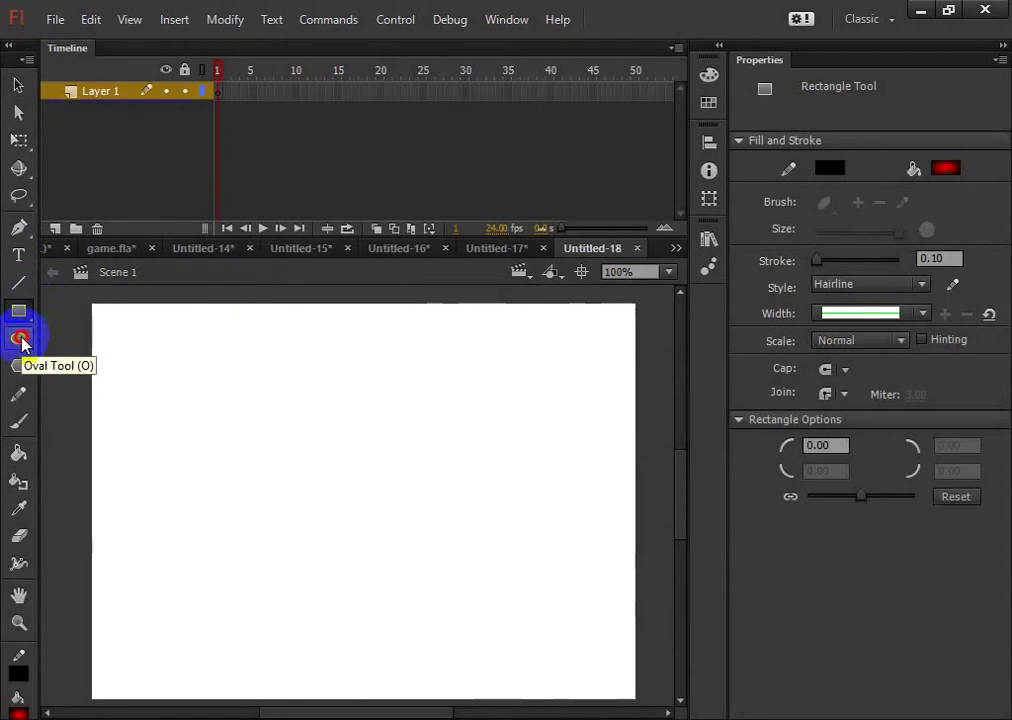
pyautogui.click(19, 338)
pyautogui.moveTo(268, 447); pyautogui.dragTo(375, 578)
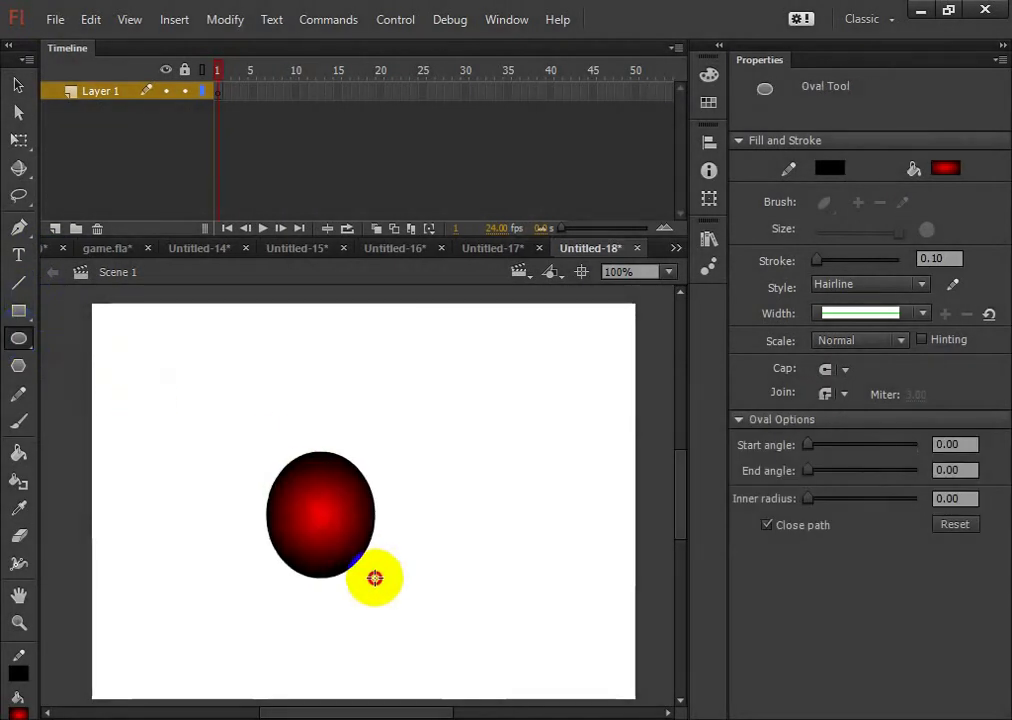
# Step: Select the oval with its outline and convert it to a movie clip symbol named c1
pyautogui.click(16, 86)
pyautogui.click(241, 360)
pyautogui.click(344, 518)
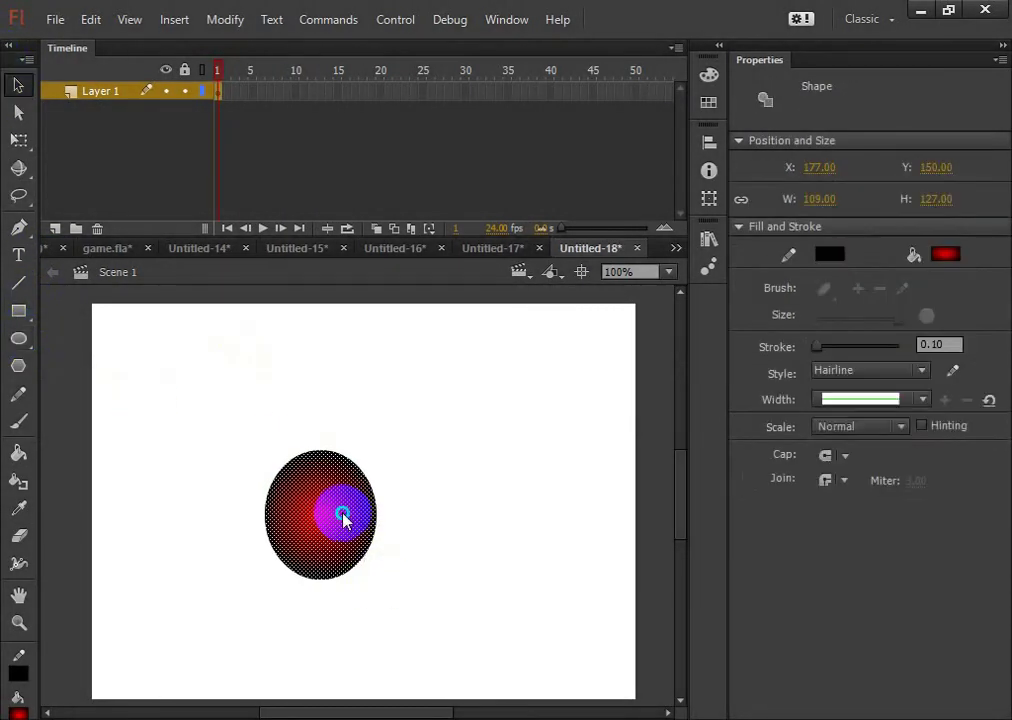
pyautogui.rightClick(343, 515)
pyautogui.click(381, 478)
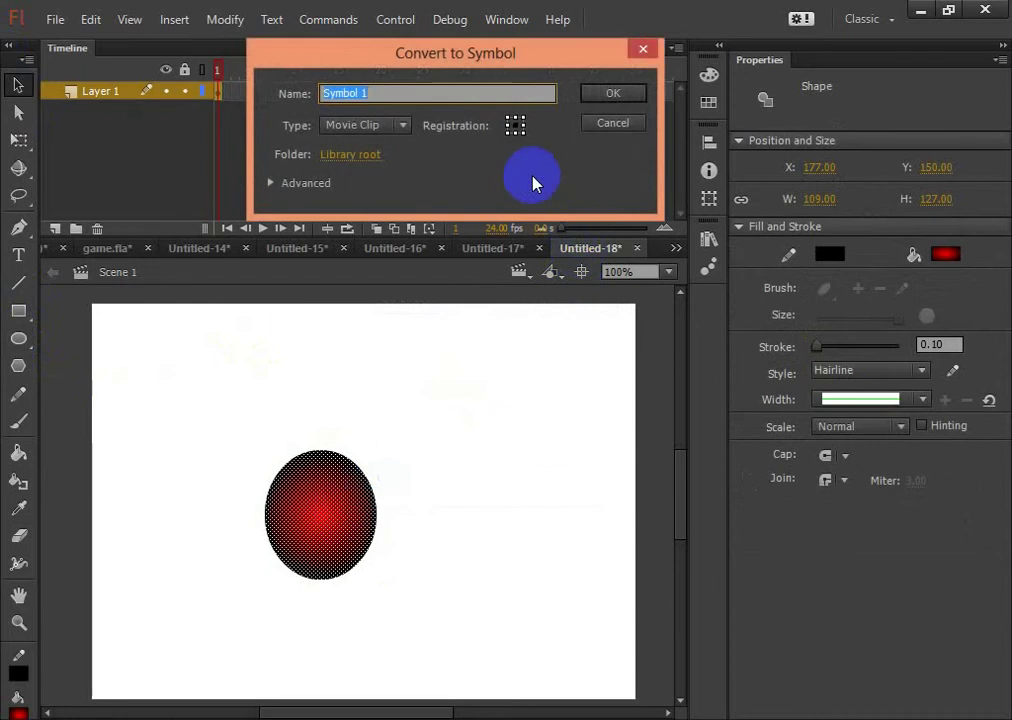
pyautogui.write('c1')
pyautogui.press('Return')
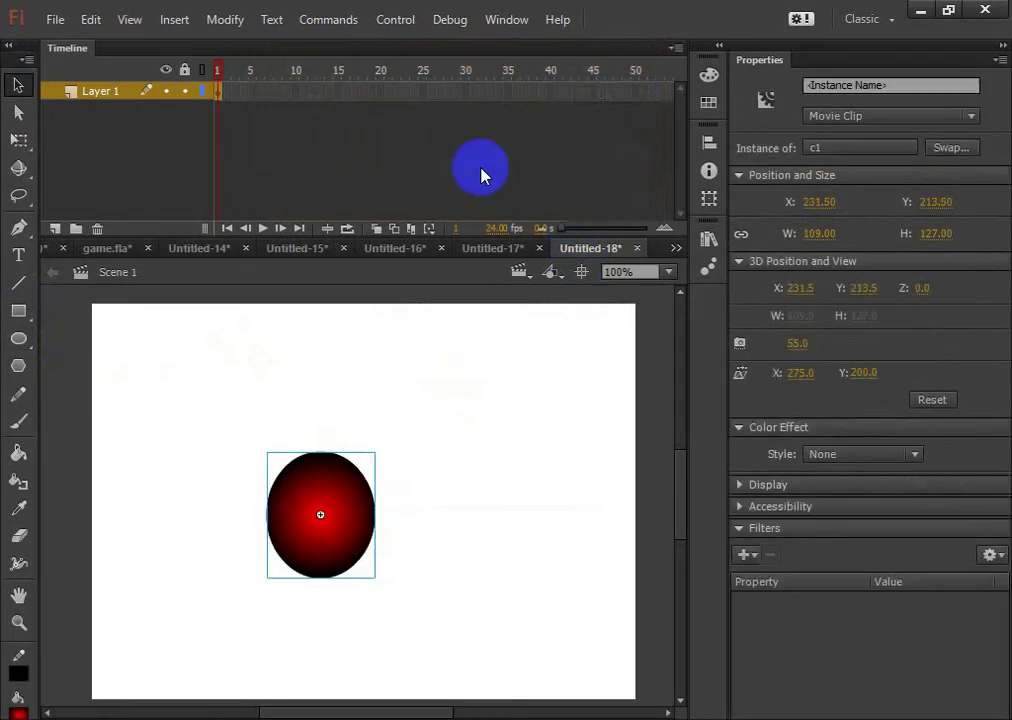
# Step: Paste the copied motion onto the oval's frame with Paste Motion Special, keeping only the X position property enabled
pyautogui.rightClick(218, 94)
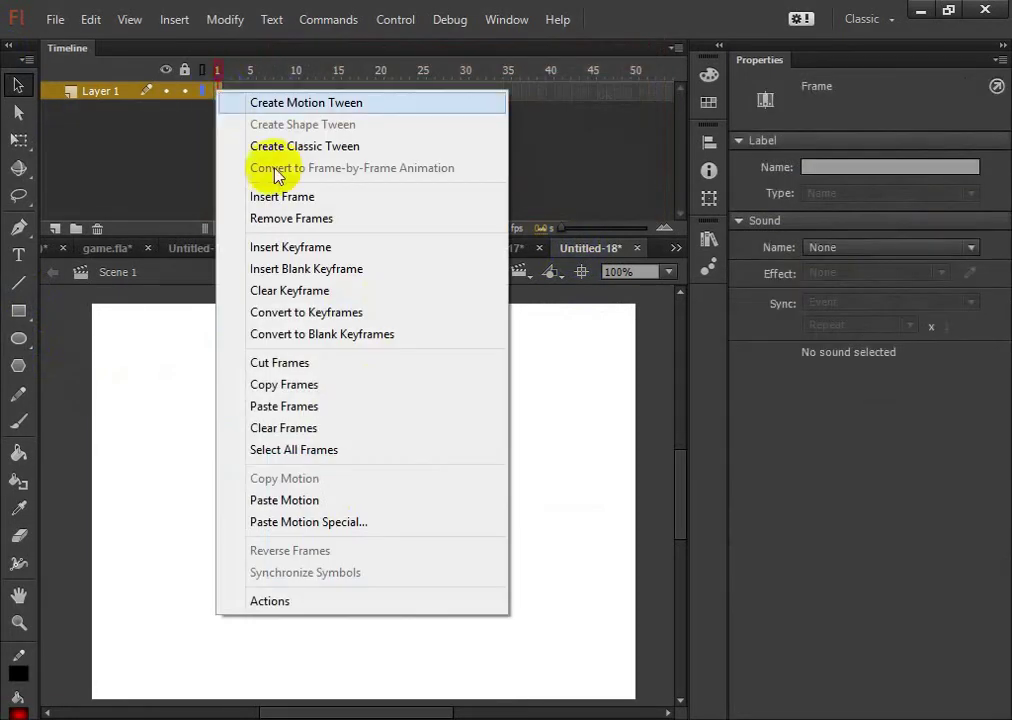
pyautogui.click(327, 524)
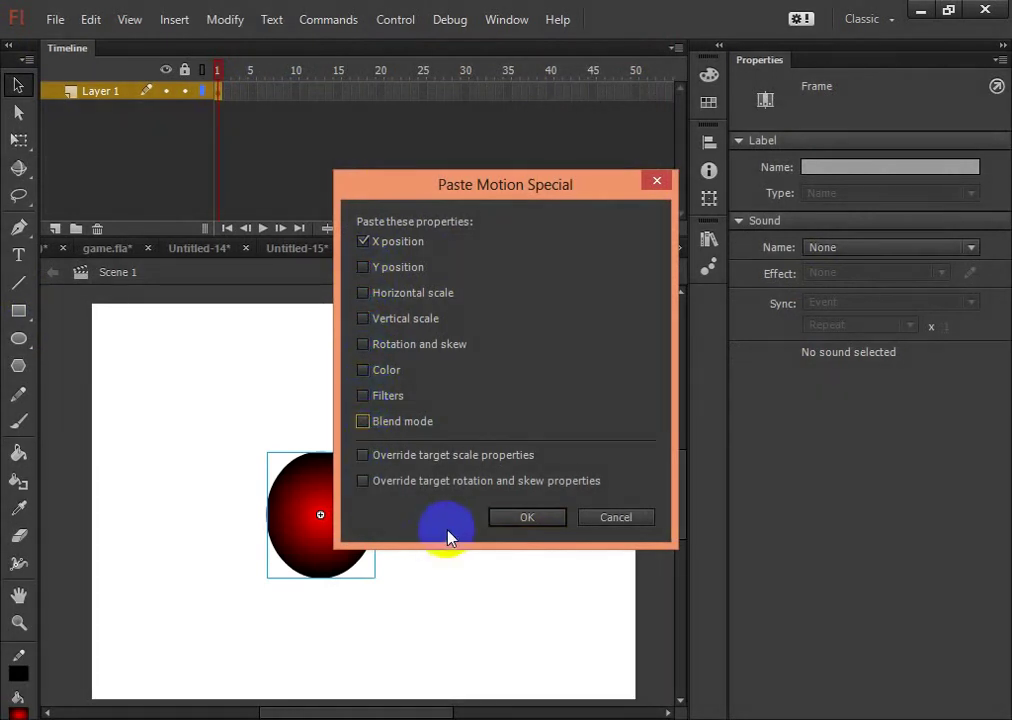
pyautogui.click(495, 520)
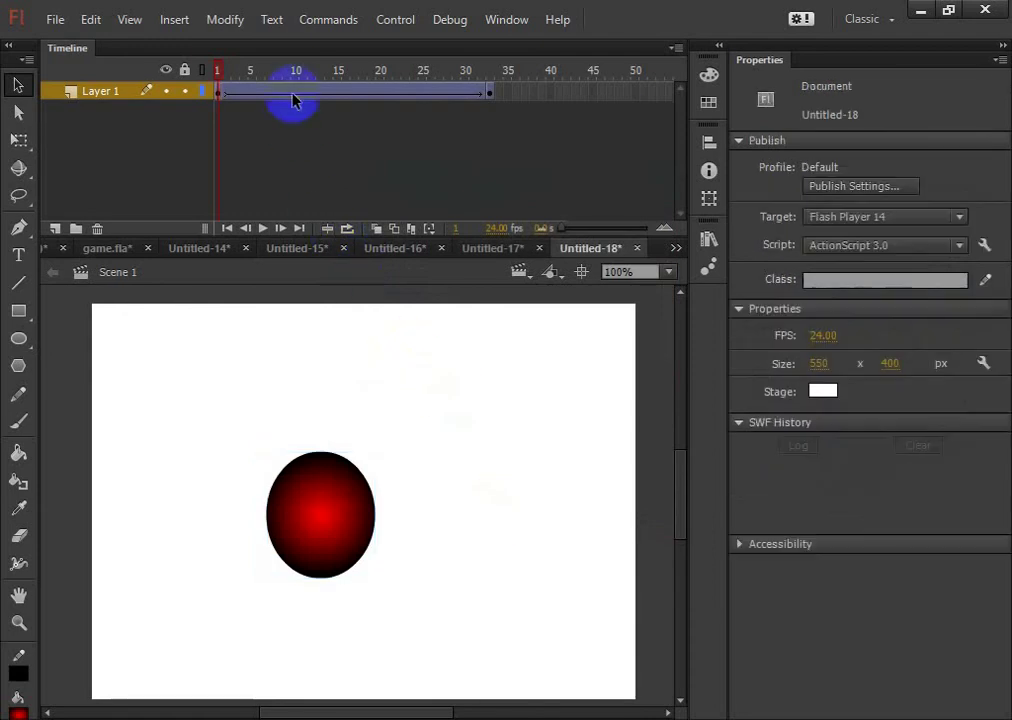
# Step: Move the playhead through the pasted tween to check how the oval moves between its first and last frames
pyautogui.moveTo(294, 101); pyautogui.dragTo(231, 87)
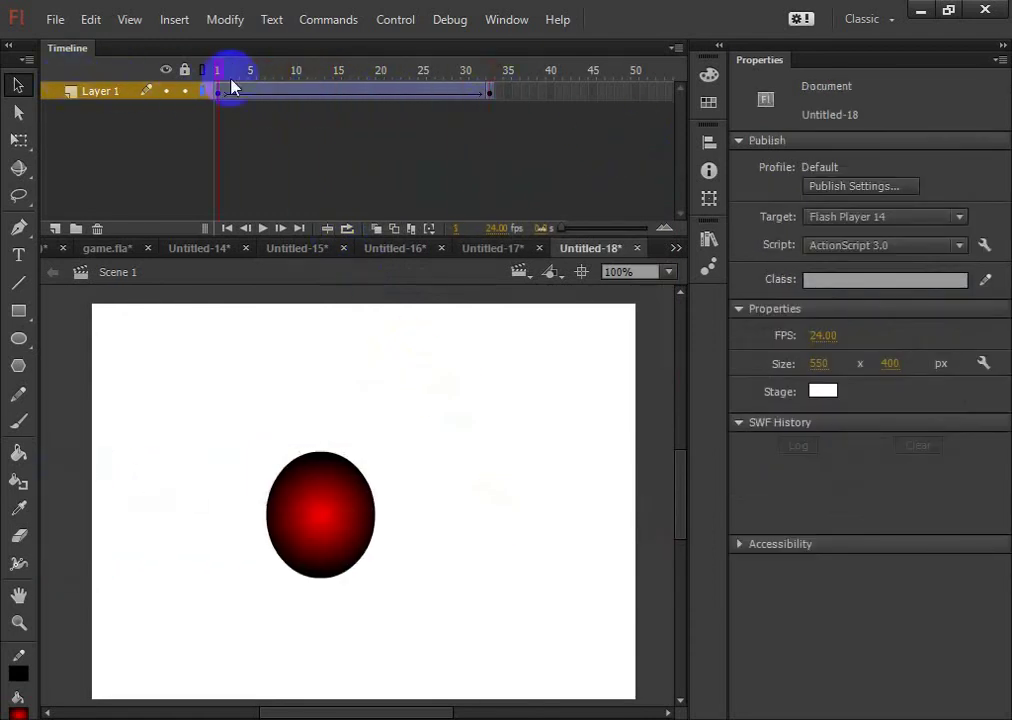
pyautogui.click(490, 97)
pyautogui.moveTo(81, 490); pyautogui.dragTo(500, 668)
pyautogui.moveTo(229, 97); pyautogui.dragTo(251, 82)
pyautogui.click(205, 338)
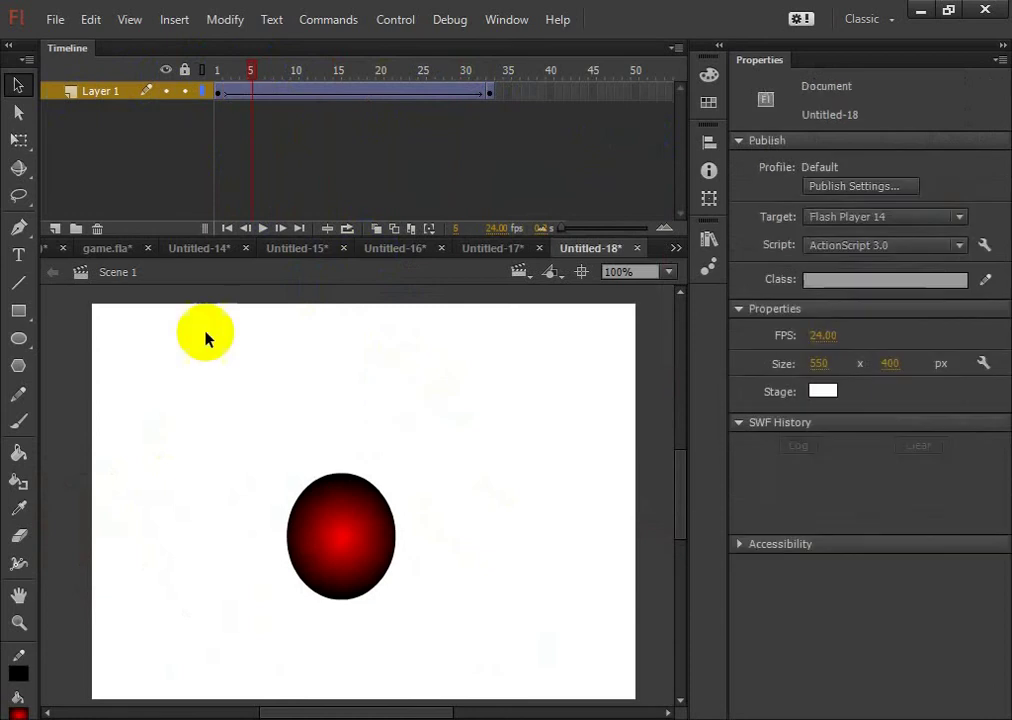
# Step: On frame 1, draw a horizontal line above the oval and a vertical line down from its left end as coordinate axes
pyautogui.click(18, 282)
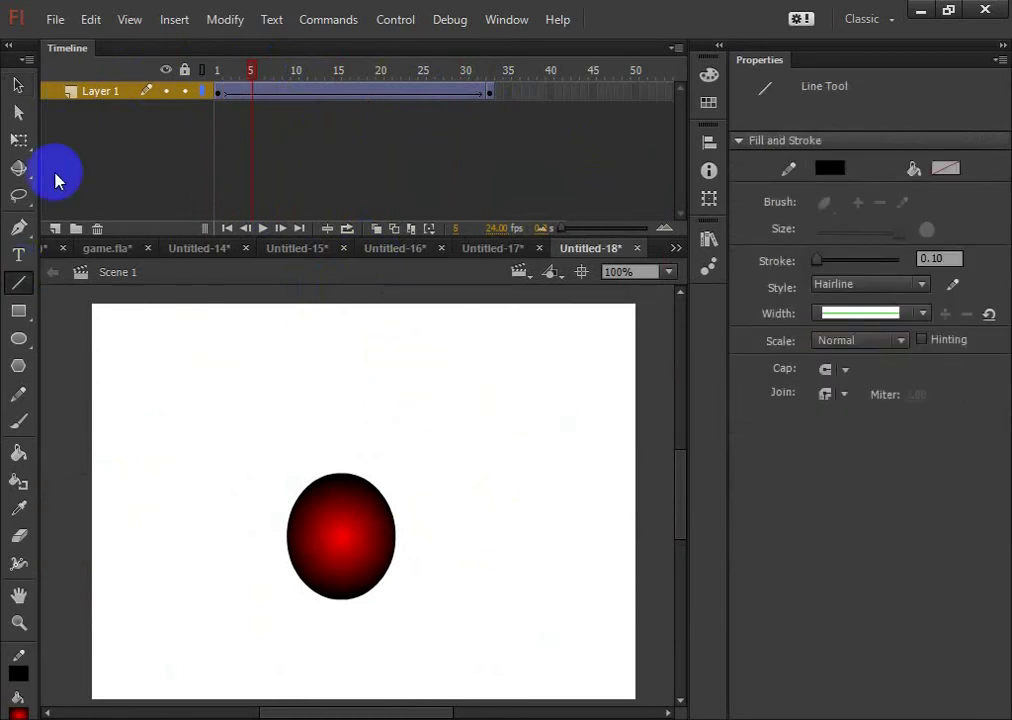
pyautogui.click(15, 88)
pyautogui.click(212, 90)
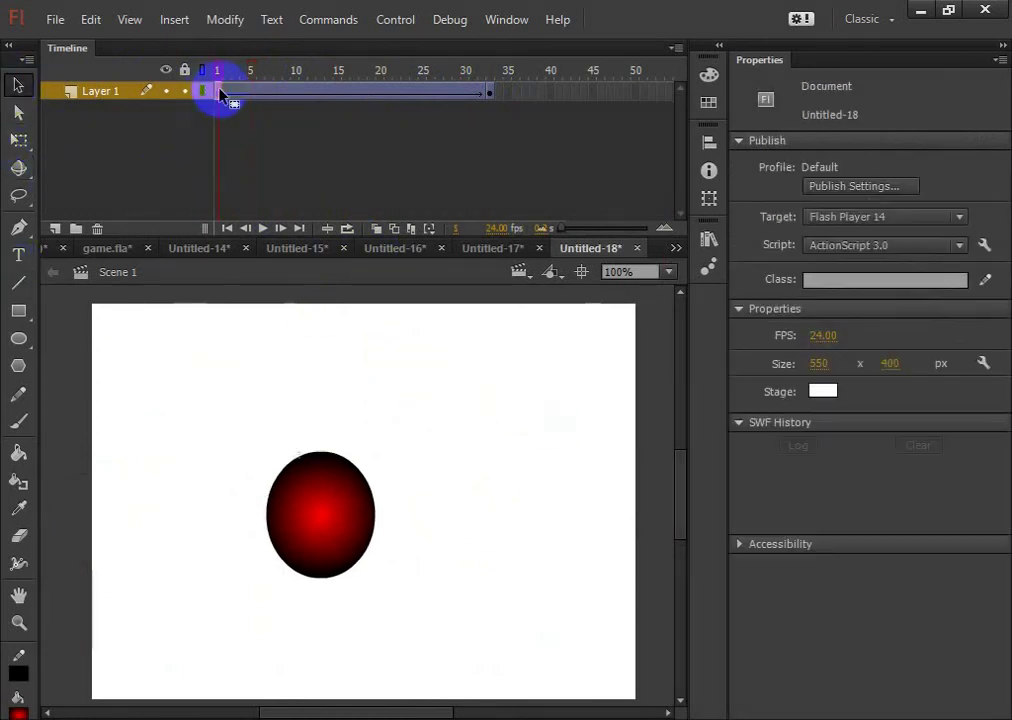
pyautogui.click(18, 284)
pyautogui.moveTo(494, 384)
pyautogui.mouseDown()
pyautogui.moveTo(149, 380)
pyautogui.moveTo(129, 630)
pyautogui.moveTo(145, 657)
pyautogui.mouseUp()
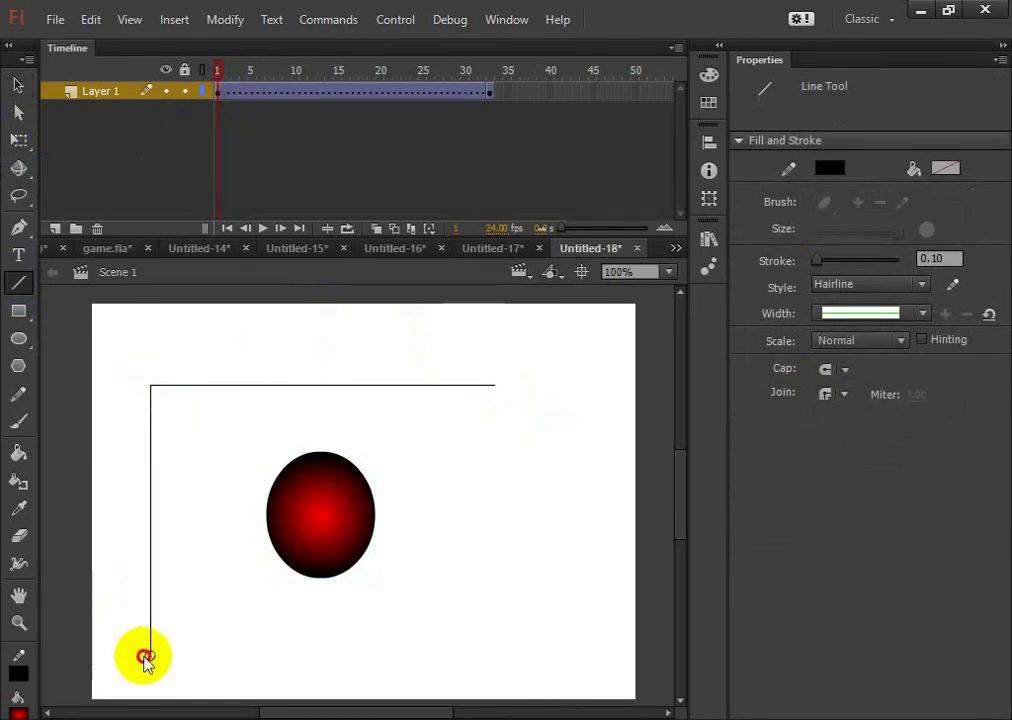
# Step: Add static text labels x beside the horizontal axis's right end and y beside the vertical axis's lower end
pyautogui.click(19, 257)
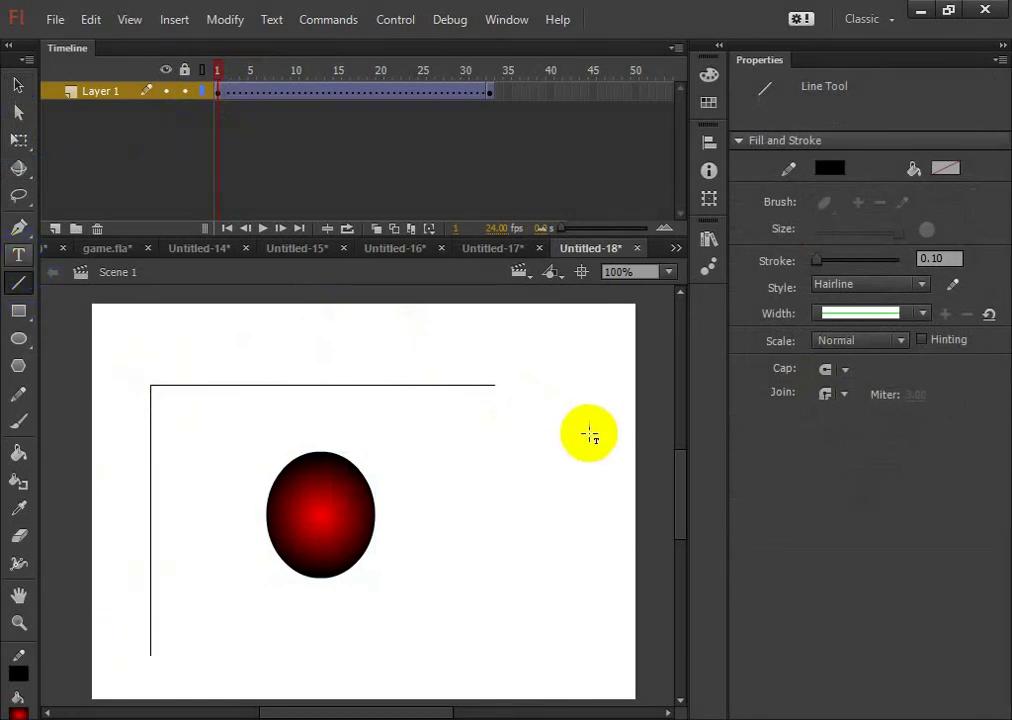
pyautogui.click(510, 385)
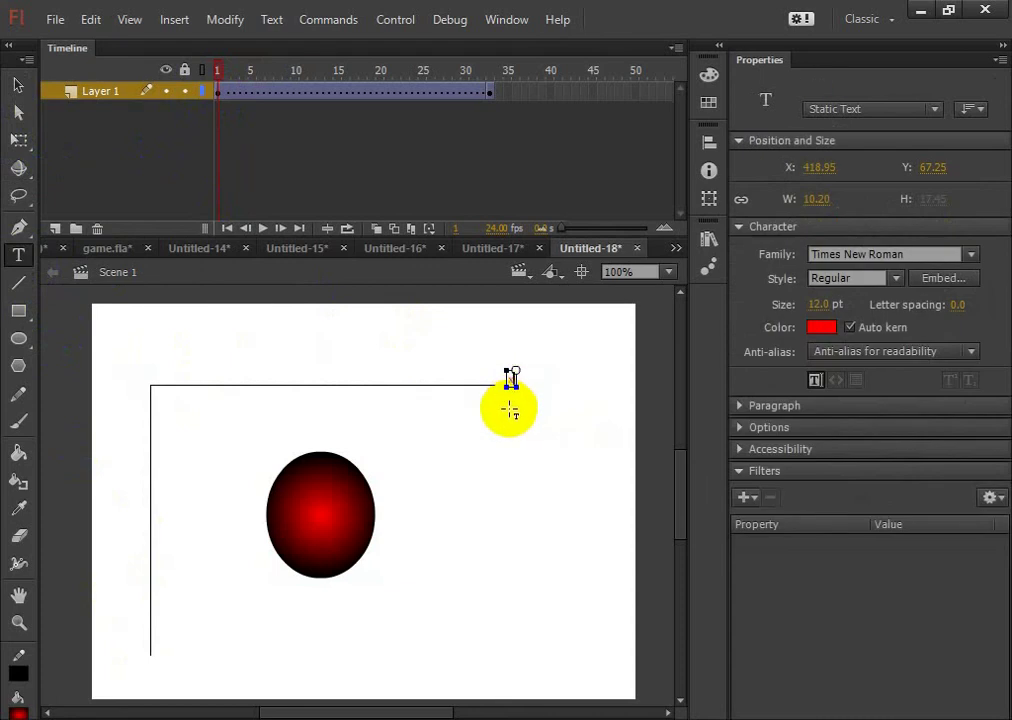
pyautogui.write('x')
pyautogui.press('Escape')
pyautogui.click(183, 636)
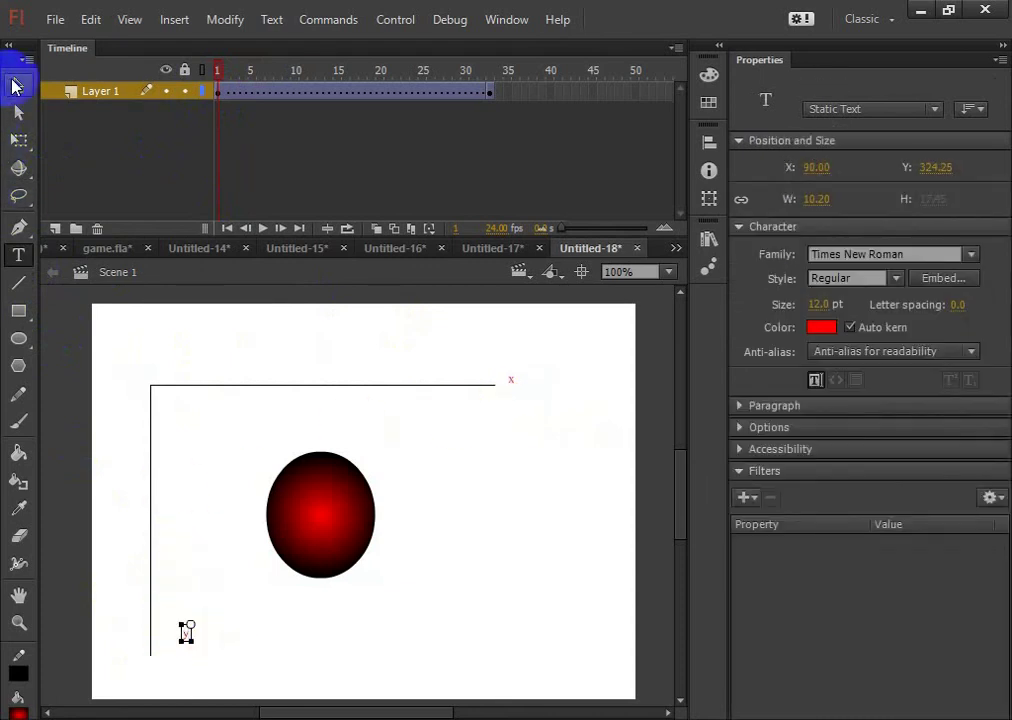
# Step: Select both axis labels and set their font size to 35 pt
pyautogui.click(15, 86)
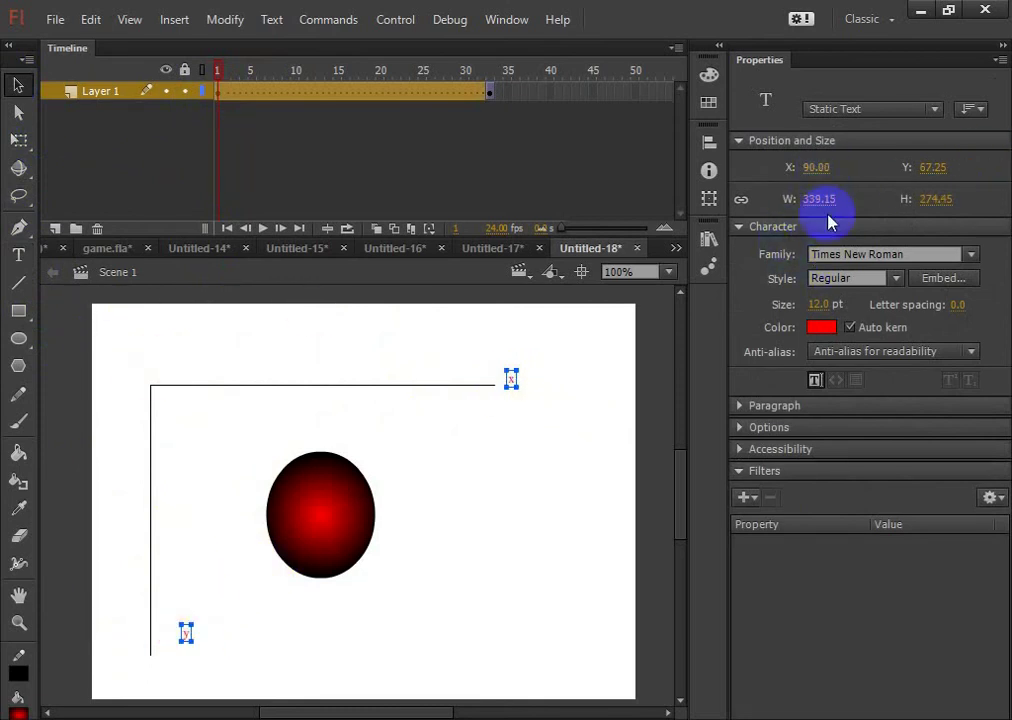
pyautogui.moveTo(820, 304); pyautogui.dragTo(843, 304)
pyautogui.click(468, 538)
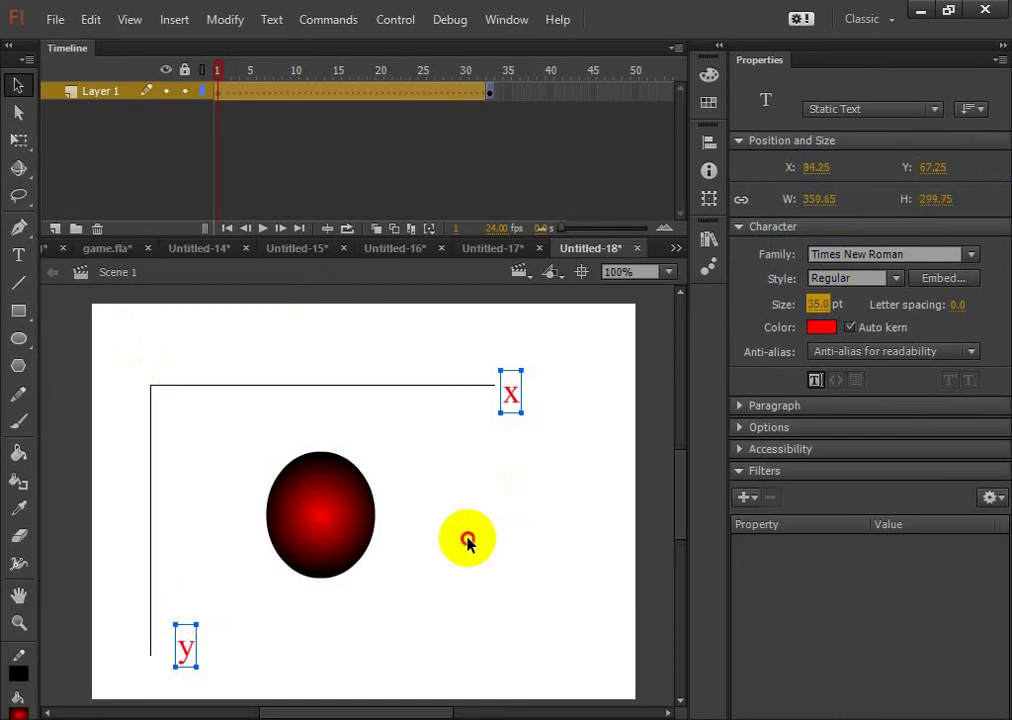
# Step: Cut the x and y labels from Layer 1
pyautogui.click(511, 393)
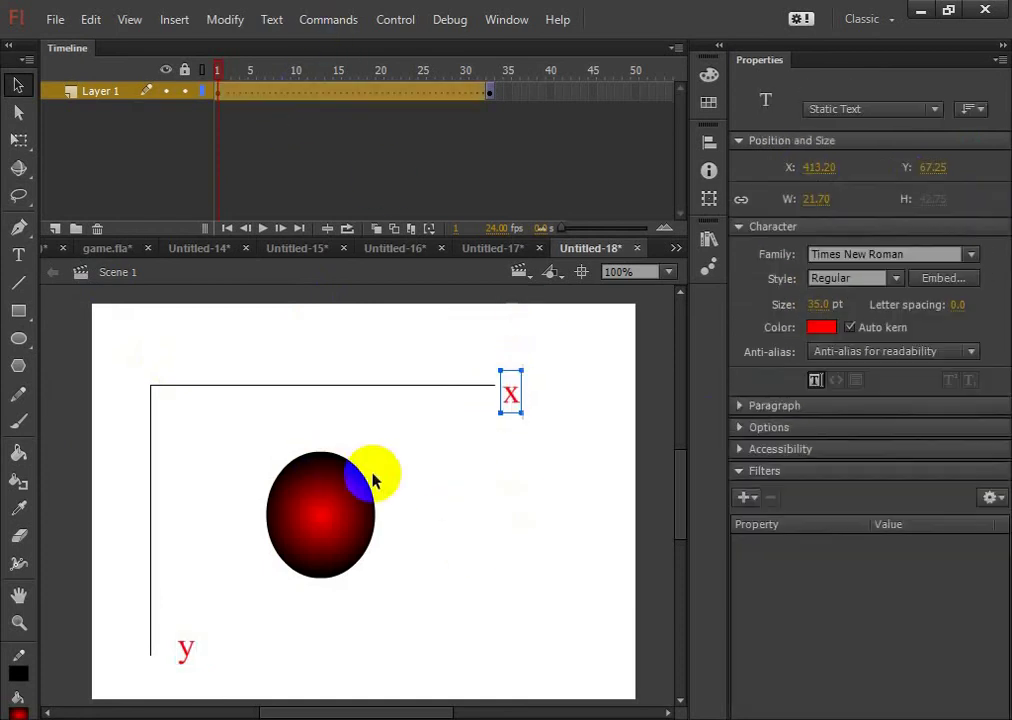
pyautogui.keyDown('shift'); pyautogui.click(186, 650); pyautogui.keyUp('shift')
pyautogui.rightClick(186, 650)
pyautogui.click(232, 194)
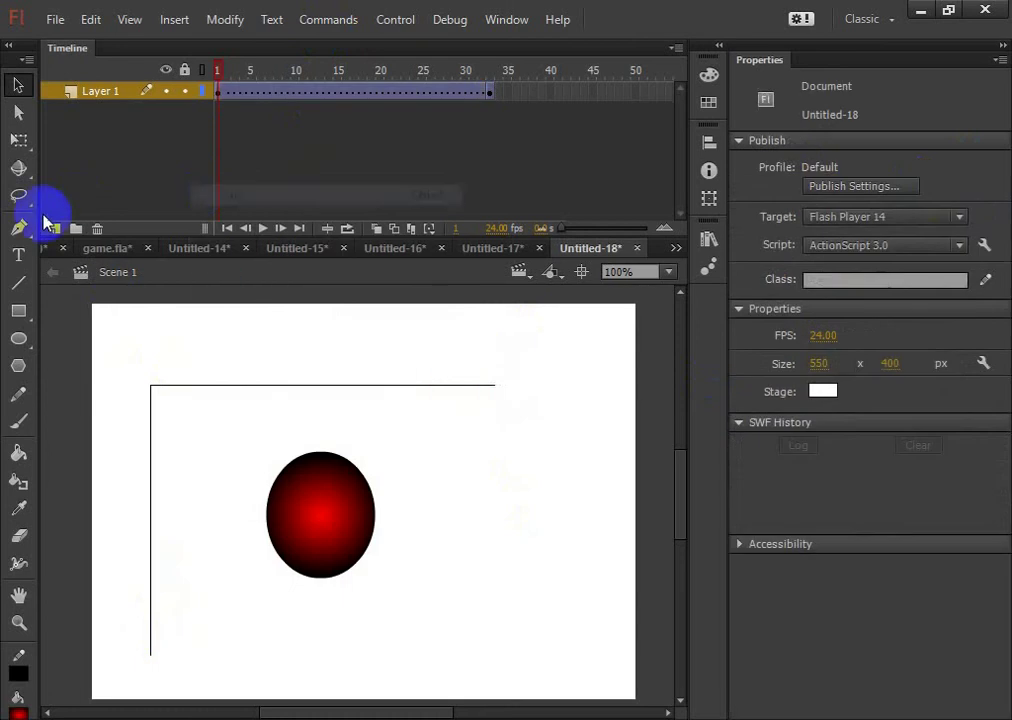
# Step: Add a layer above Layer 1 and paste the cut x and y labels in place on it
pyautogui.click(55, 228)
pyautogui.rightClick(289, 313)
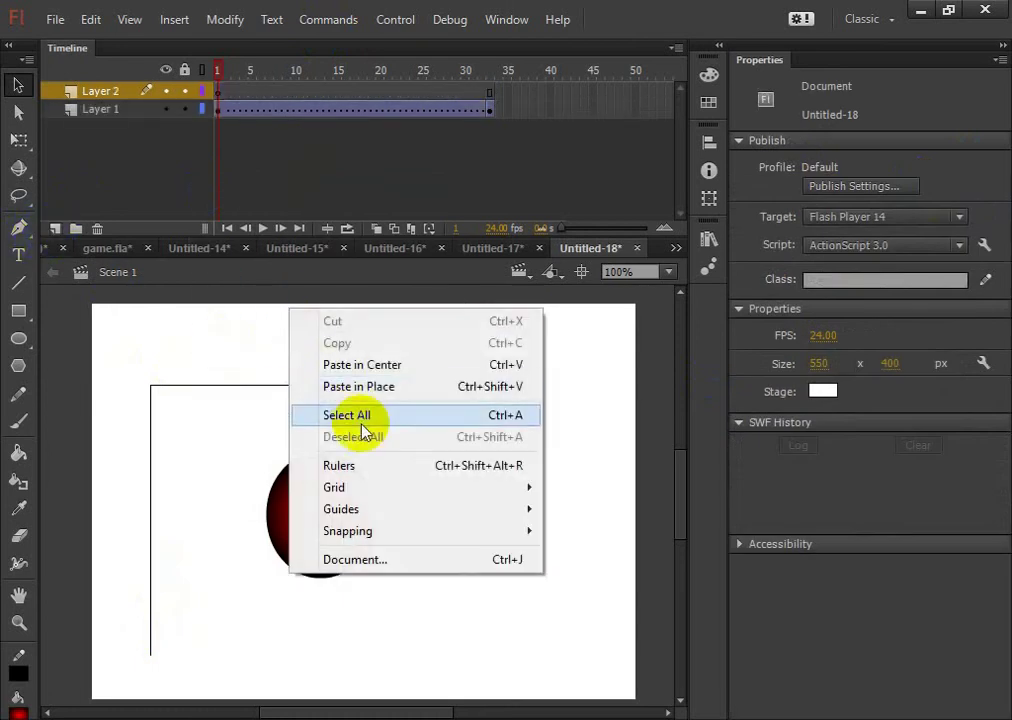
pyautogui.click(392, 389)
# Step: Remove the tween from Layer 1 and check the stage content at its last keyframe and at frame 25
pyautogui.click(481, 109)
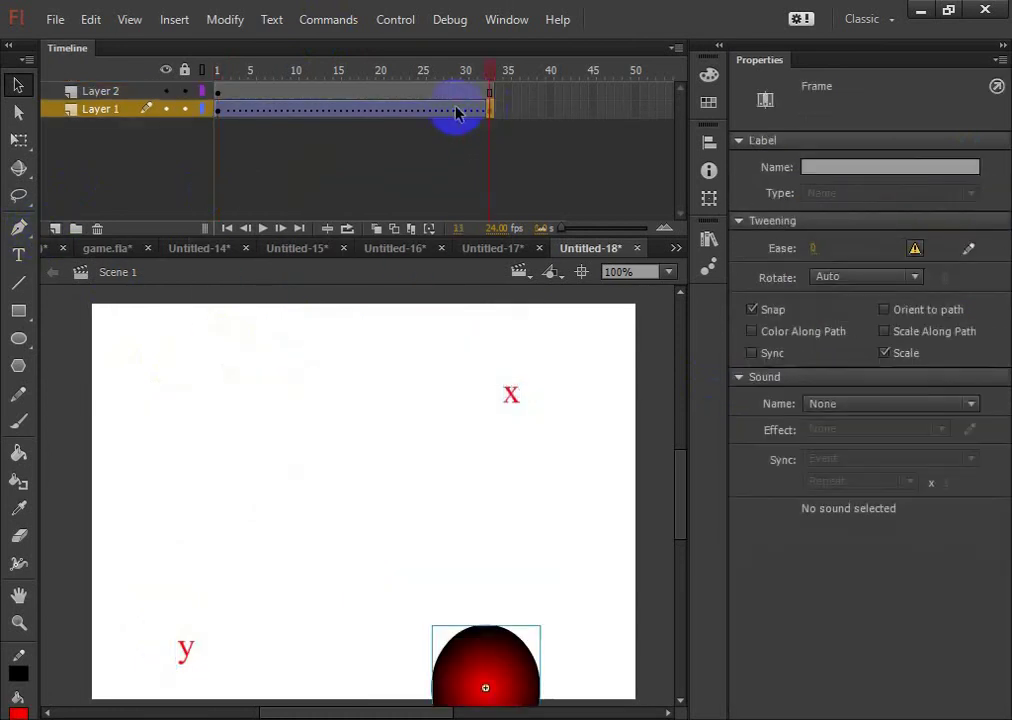
pyautogui.click(448, 109)
pyautogui.rightClick(451, 110)
pyautogui.click(472, 124)
pyautogui.click(486, 110)
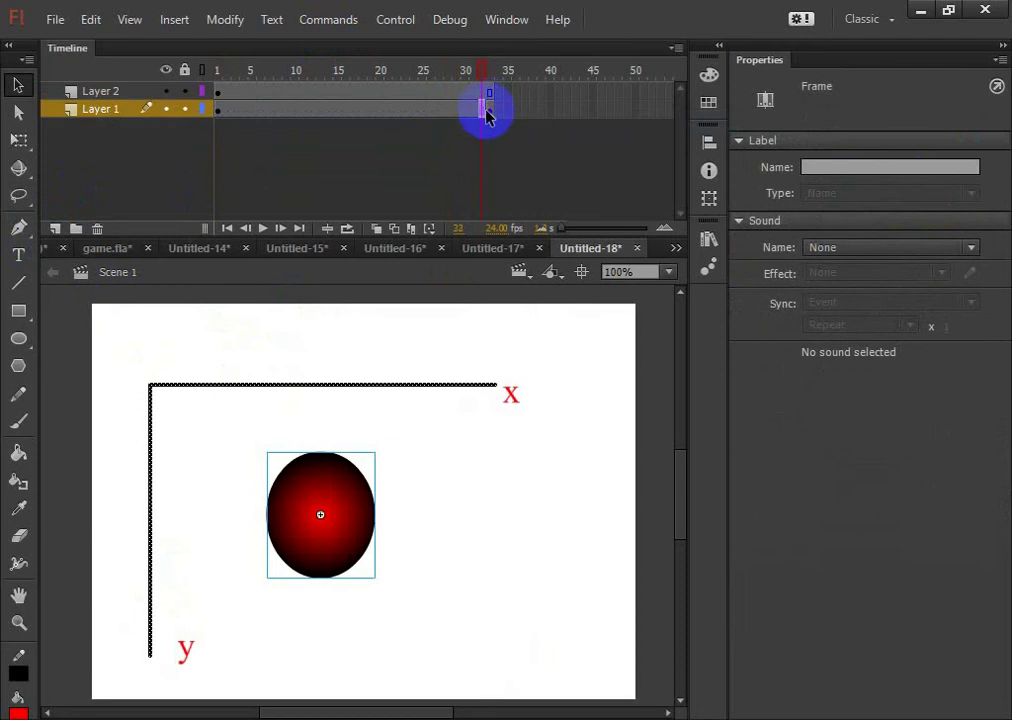
pyautogui.click(489, 110)
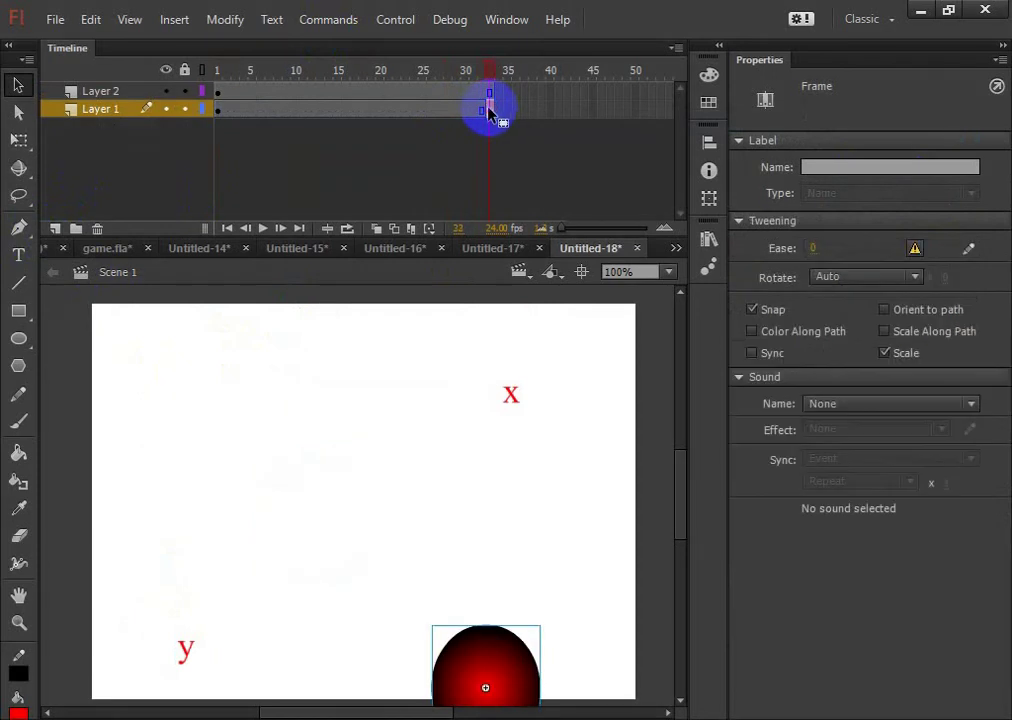
pyautogui.moveTo(555, 350); pyautogui.dragTo(212, 495)
pyautogui.click(421, 112)
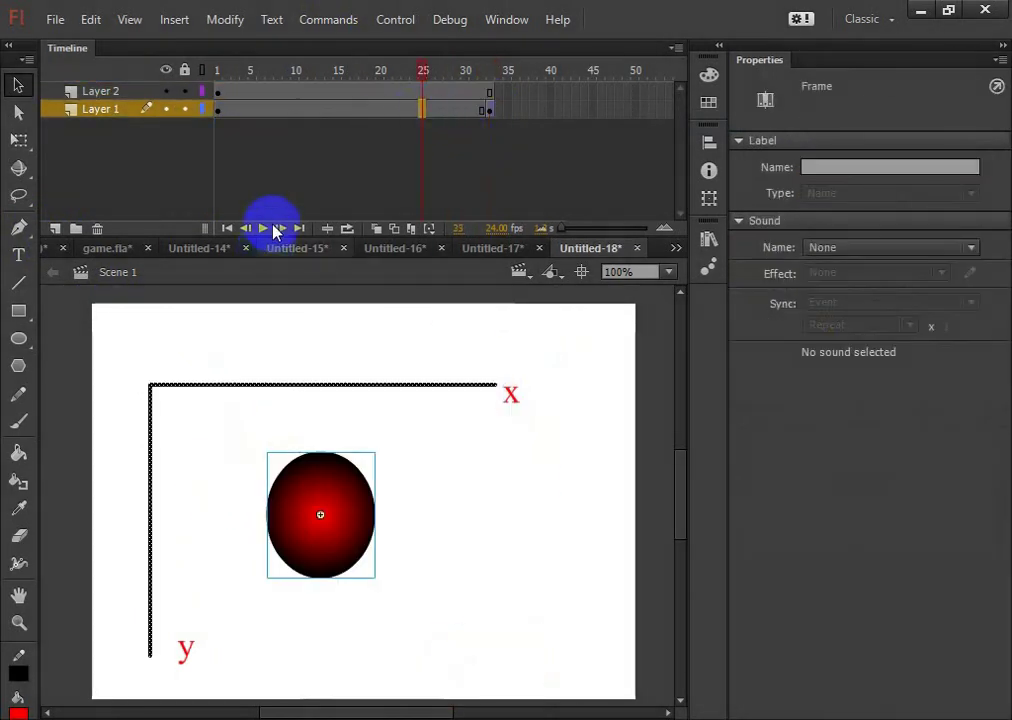
# Step: Move both axis lines from Layer 1 to Layer 2 by cutting them and pasting them in place
pyautogui.click(253, 373)
pyautogui.click(240, 377)
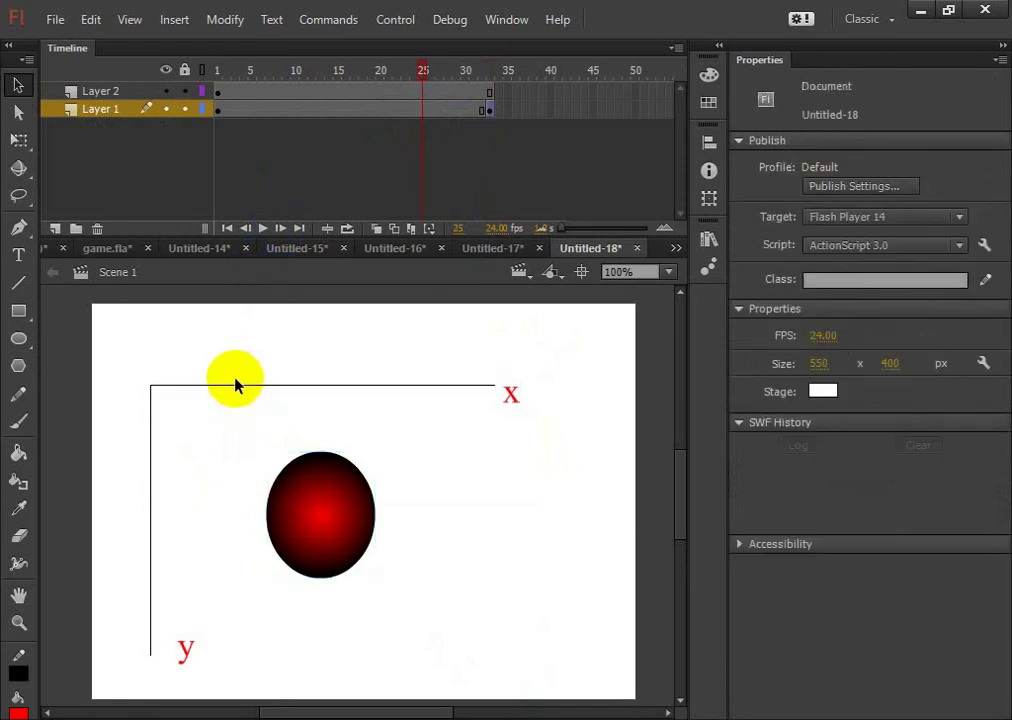
pyautogui.click(232, 385)
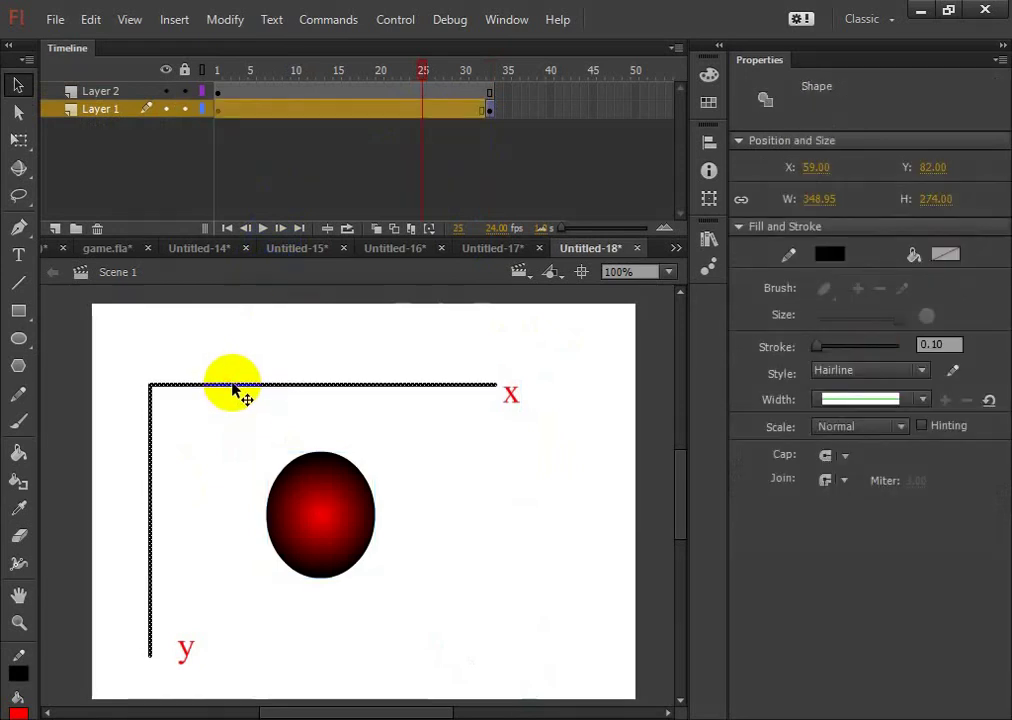
pyautogui.rightClick(232, 390)
pyautogui.click(242, 316)
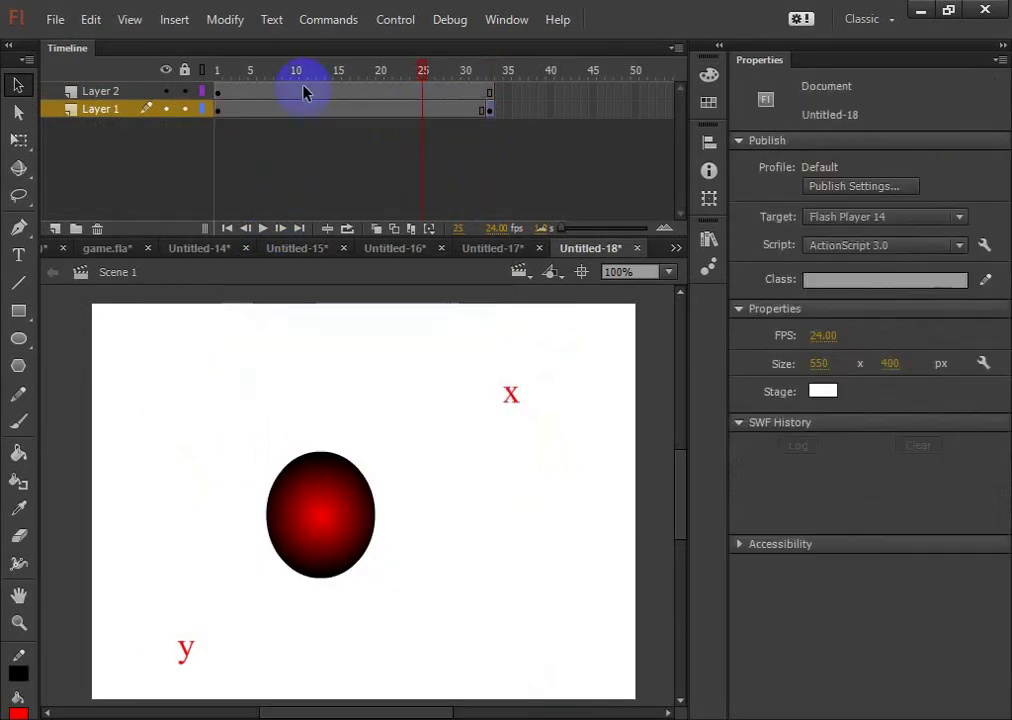
pyautogui.click(305, 92)
pyautogui.rightClick(308, 353)
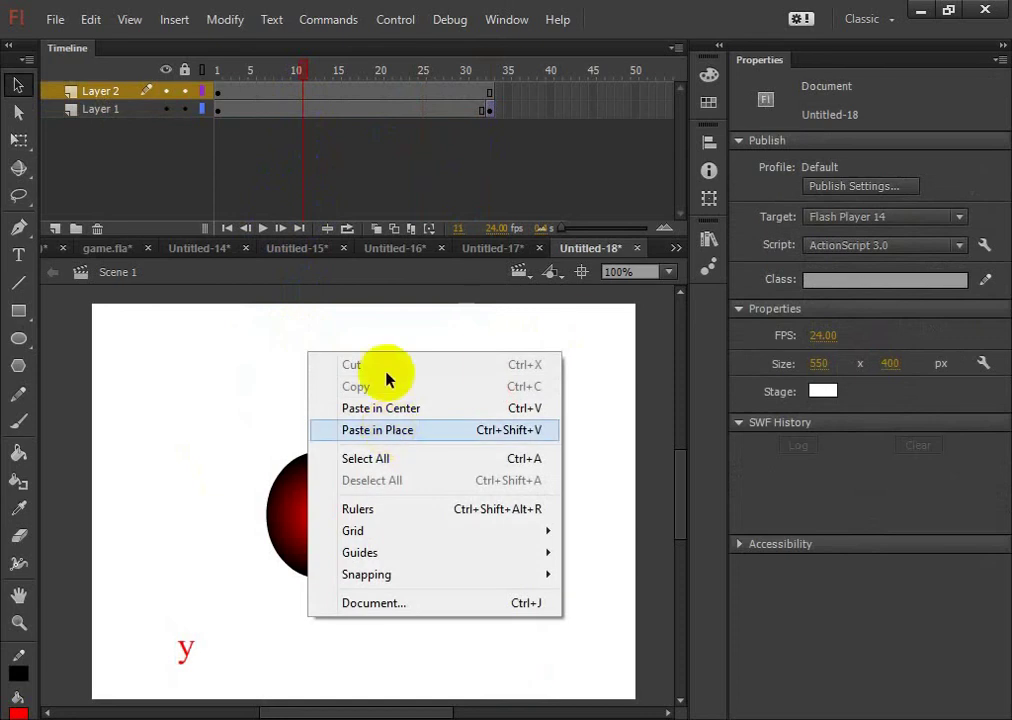
pyautogui.click(377, 430)
# Step: Create a classic tween between the two keyframes of Layer 1
pyautogui.click(366, 109)
pyautogui.rightClick(368, 108)
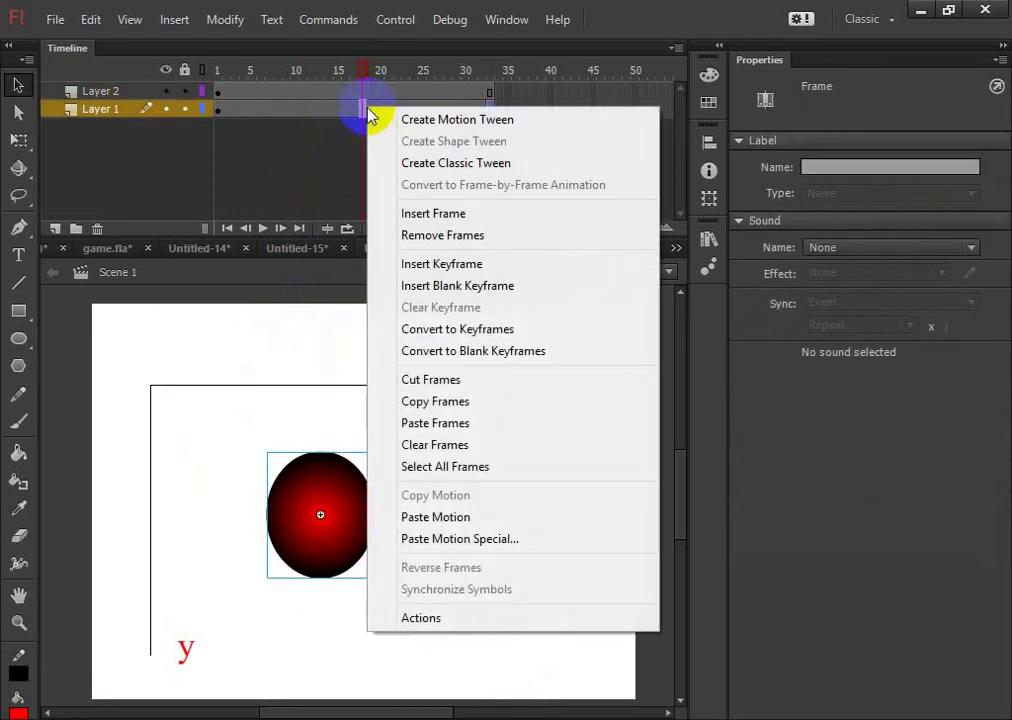
pyautogui.click(413, 164)
# Step: Select all tween frames of Layer 1 and copy their motion
pyautogui.moveTo(220, 113); pyautogui.dragTo(125, 95)
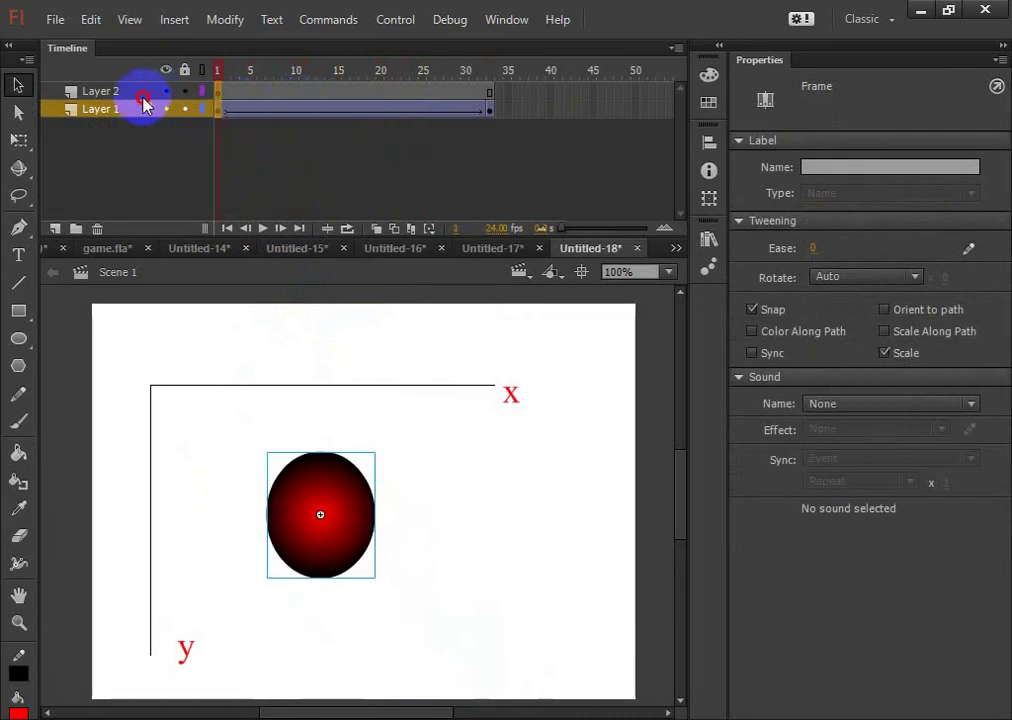
pyautogui.click(48, 92)
pyautogui.click(95, 108)
pyautogui.rightClick(308, 118)
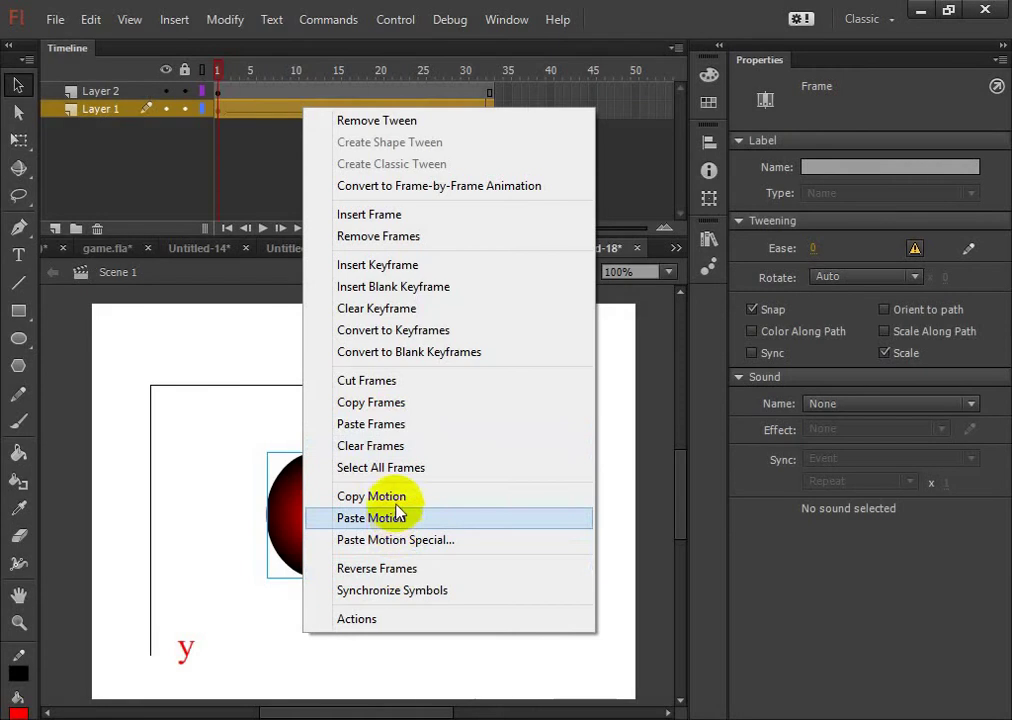
pyautogui.click(399, 498)
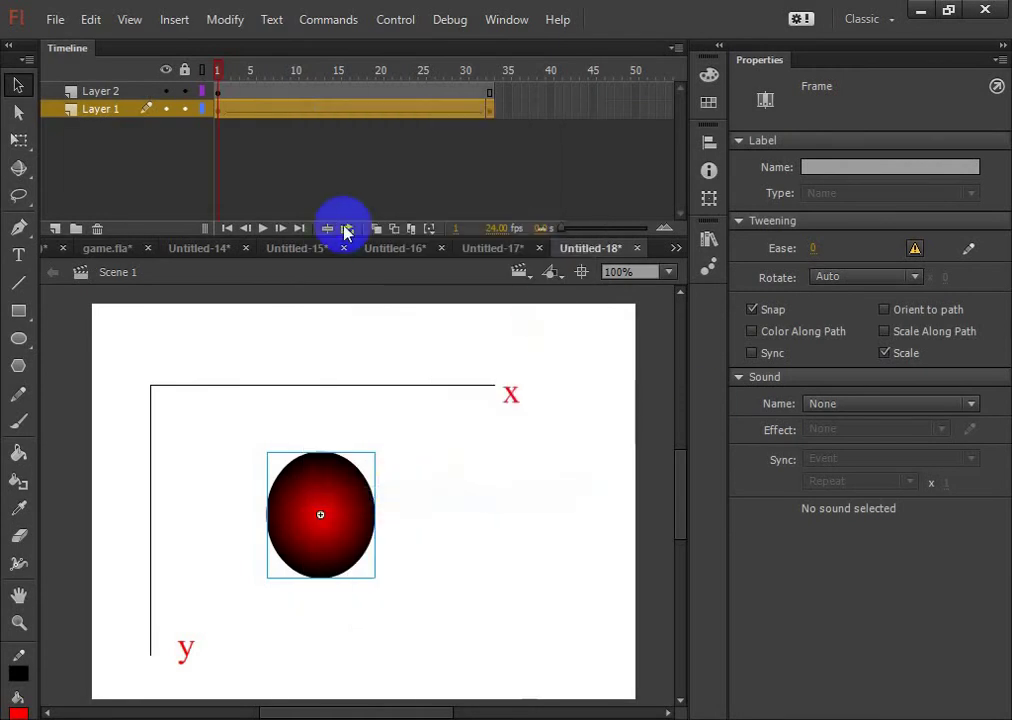
# Step: Add a new layer at the top of the layer stack and draw a red rectangle about 68 x 98 px across the horizontal axis
pyautogui.click(52, 233)
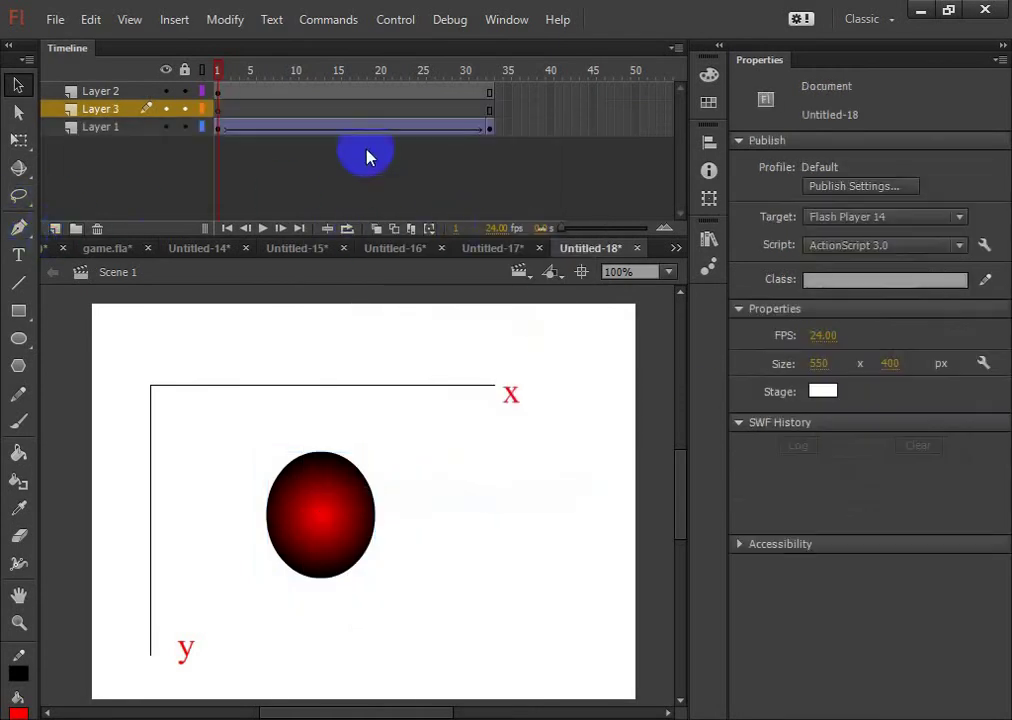
pyautogui.moveTo(112, 108); pyautogui.dragTo(117, 63)
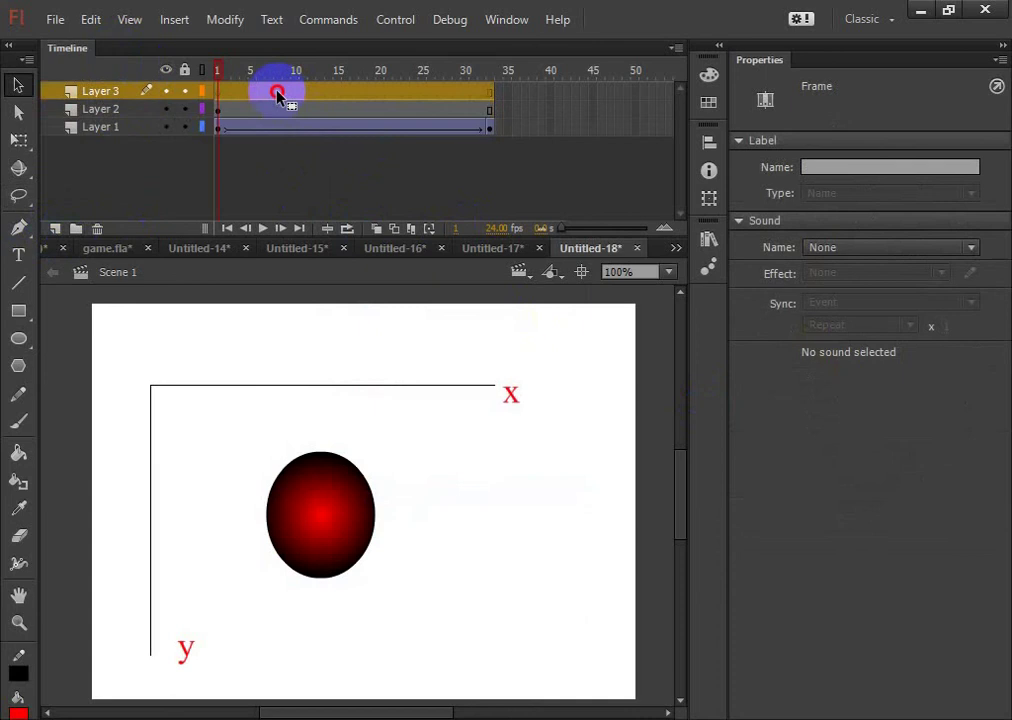
pyautogui.click(278, 92)
pyautogui.click(20, 312)
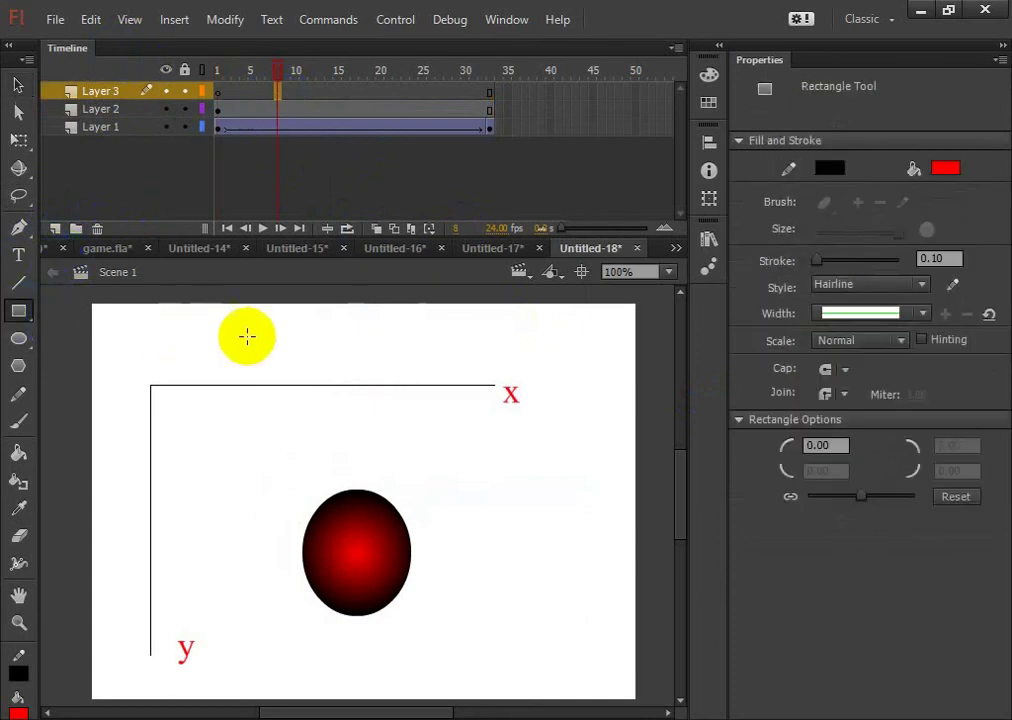
pyautogui.moveTo(274, 336); pyautogui.dragTo(341, 426)
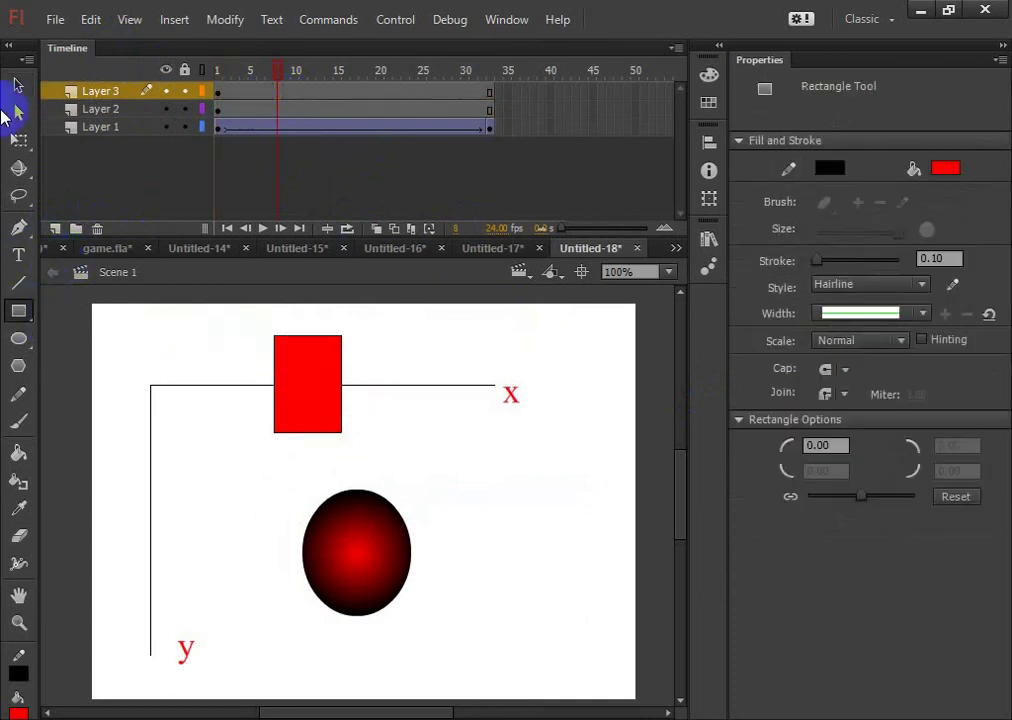
# Step: Convert the red rectangle with its outline to a movie clip symbol named s2
pyautogui.click(18, 86)
pyautogui.click(325, 362)
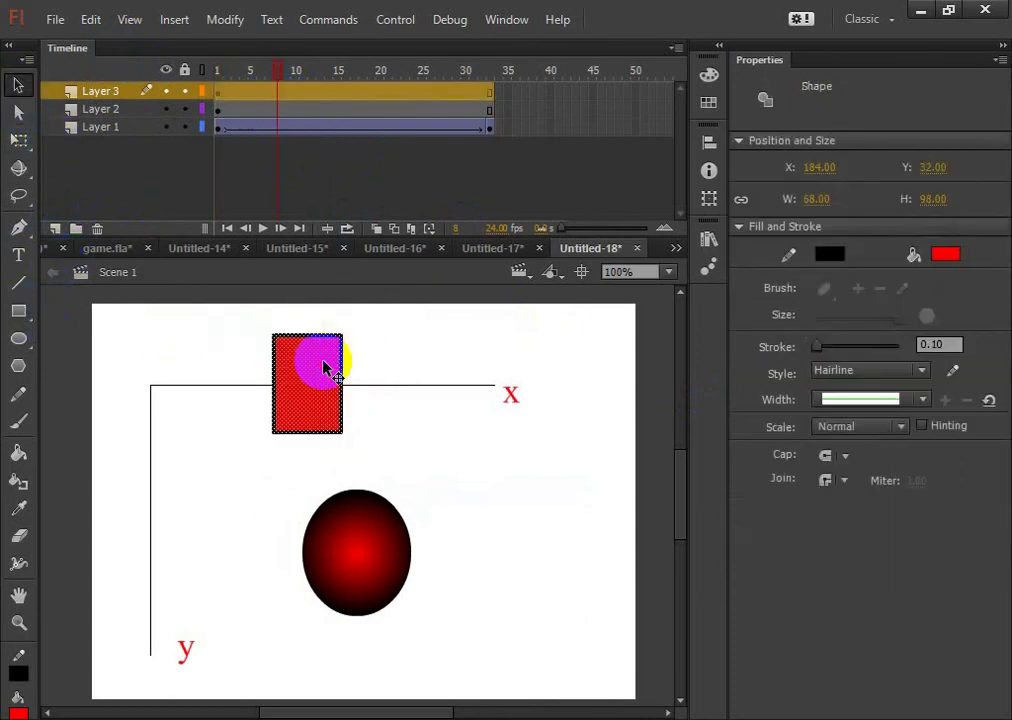
pyautogui.rightClick(325, 362)
pyautogui.click(375, 688)
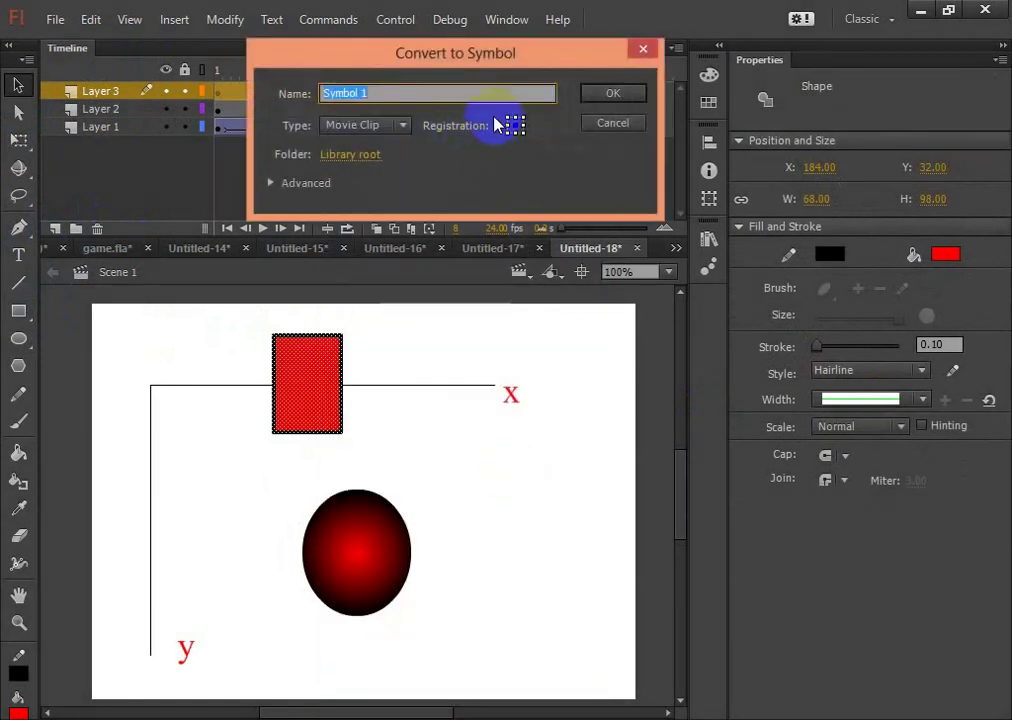
pyautogui.press('Return')
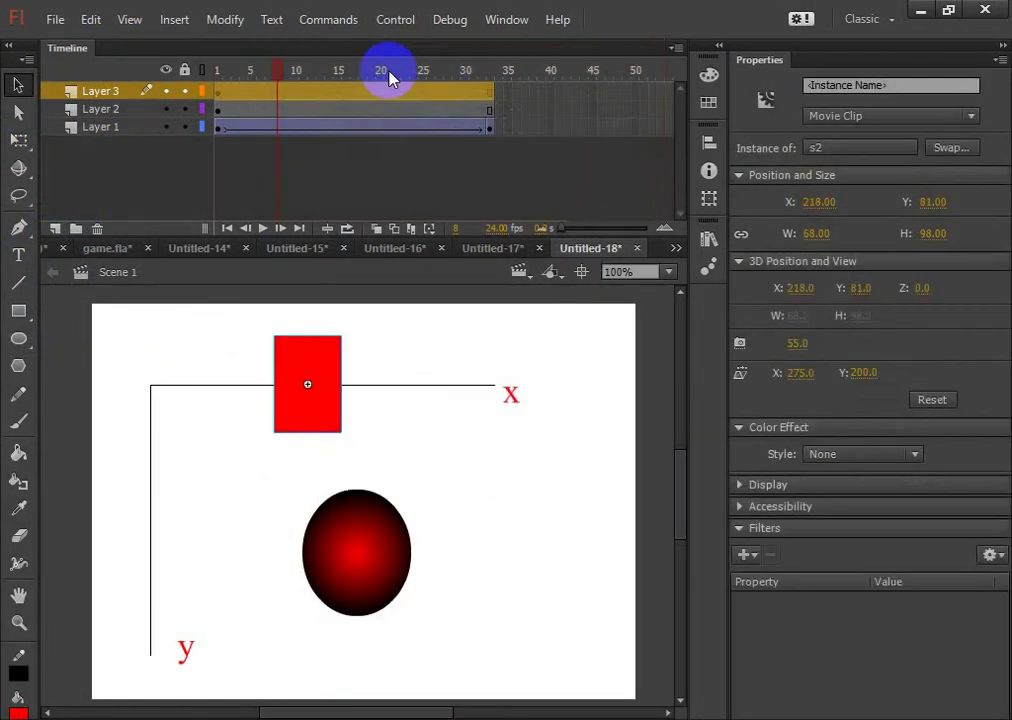
# Step: Apply Paste Motion Special to the frames of Layer 3 with only the Y position property enabled
pyautogui.rightClick(250, 93)
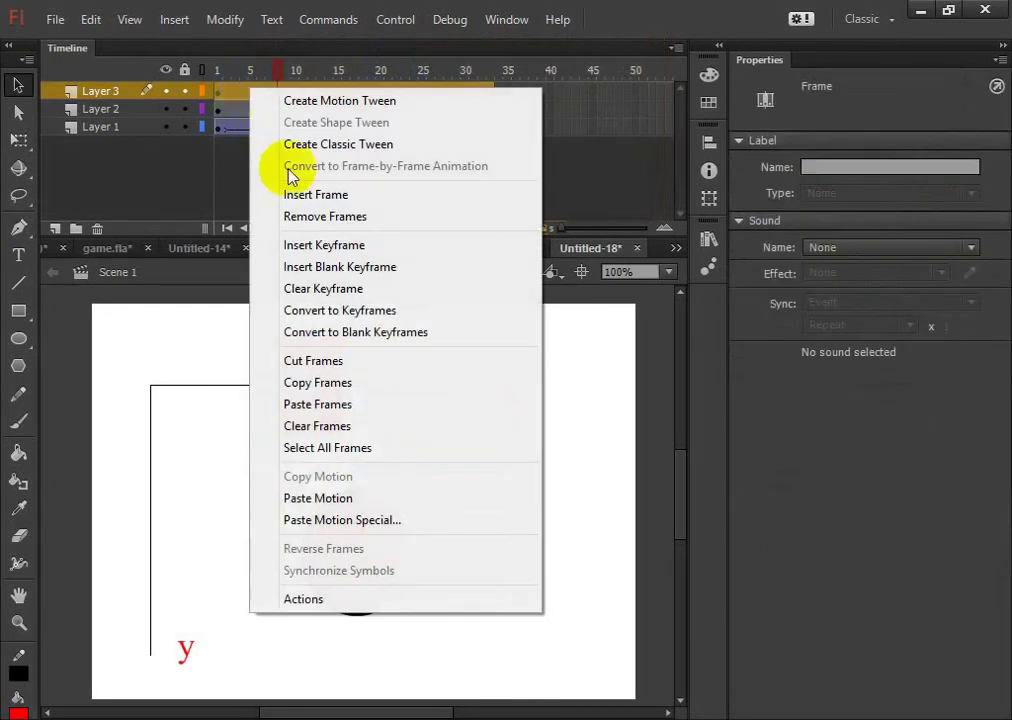
pyautogui.click(336, 519)
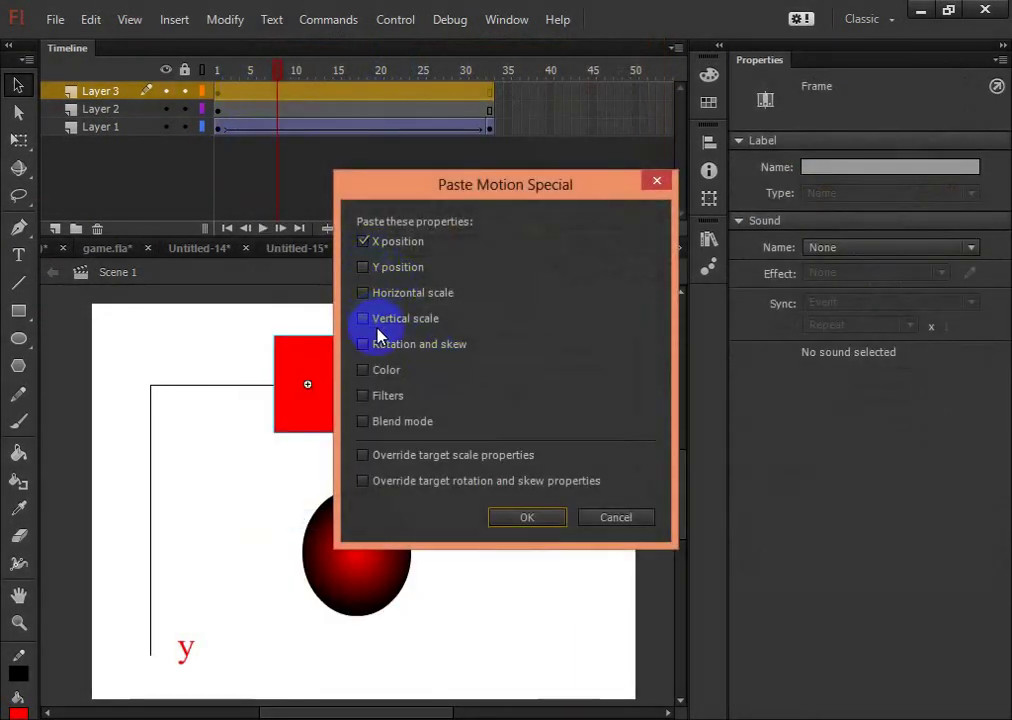
pyautogui.click(366, 243)
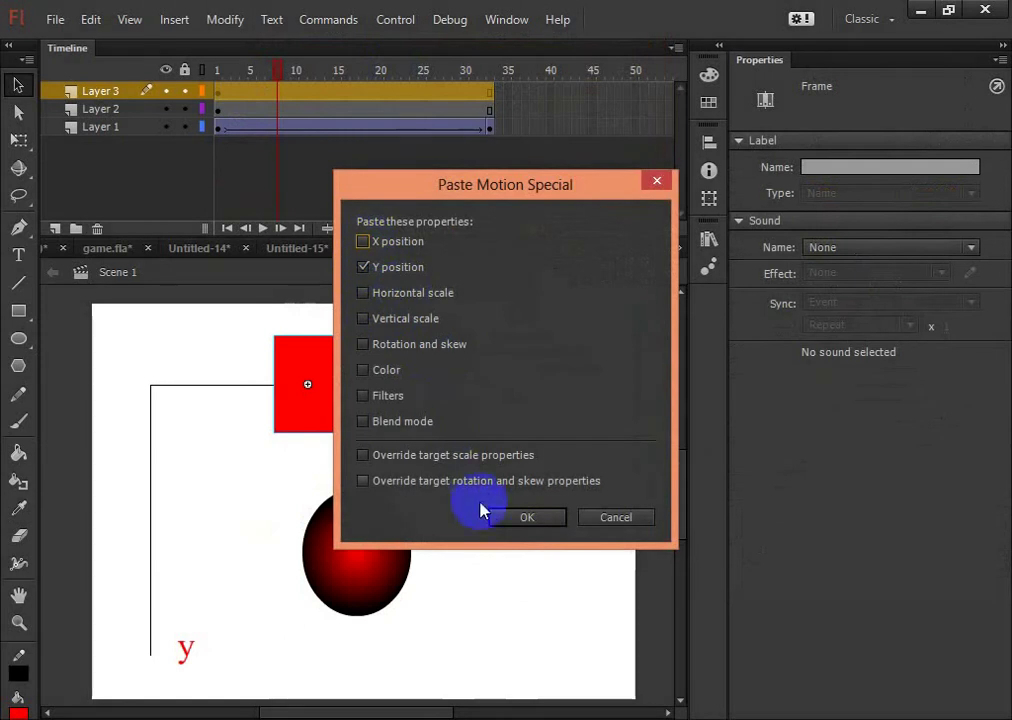
pyautogui.click(500, 518)
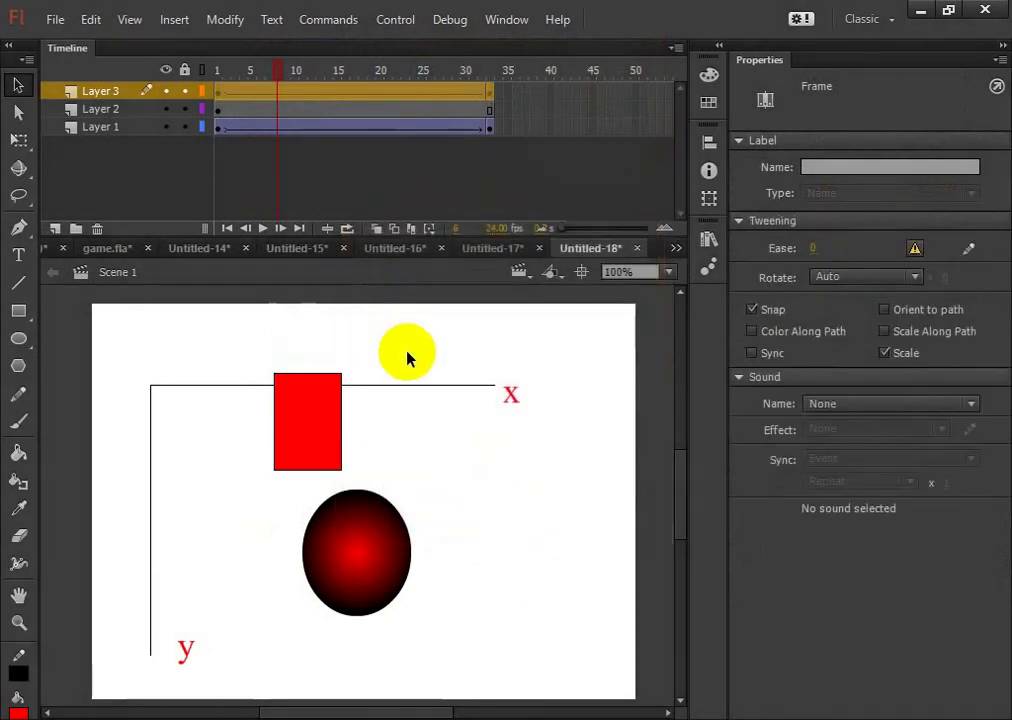
# Step: Test the movie to view the rectangle's motion, and examine the rectangle and oval at frame 1
pyautogui.hotkey('ctrl', 'Return')
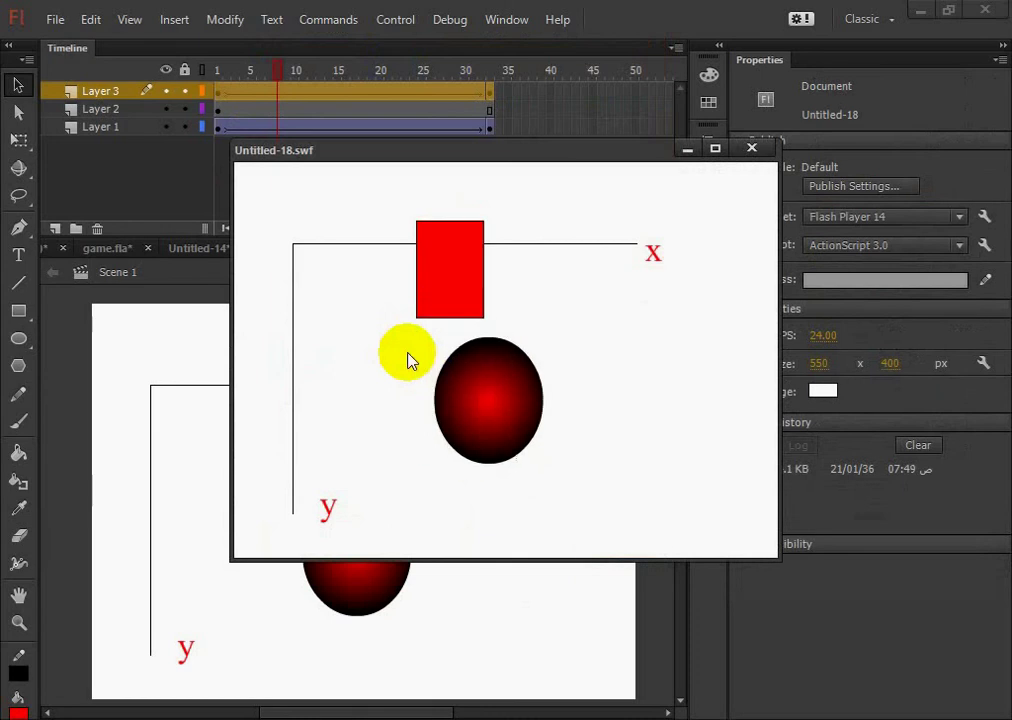
pyautogui.click(753, 148)
pyautogui.click(240, 155)
pyautogui.click(225, 96)
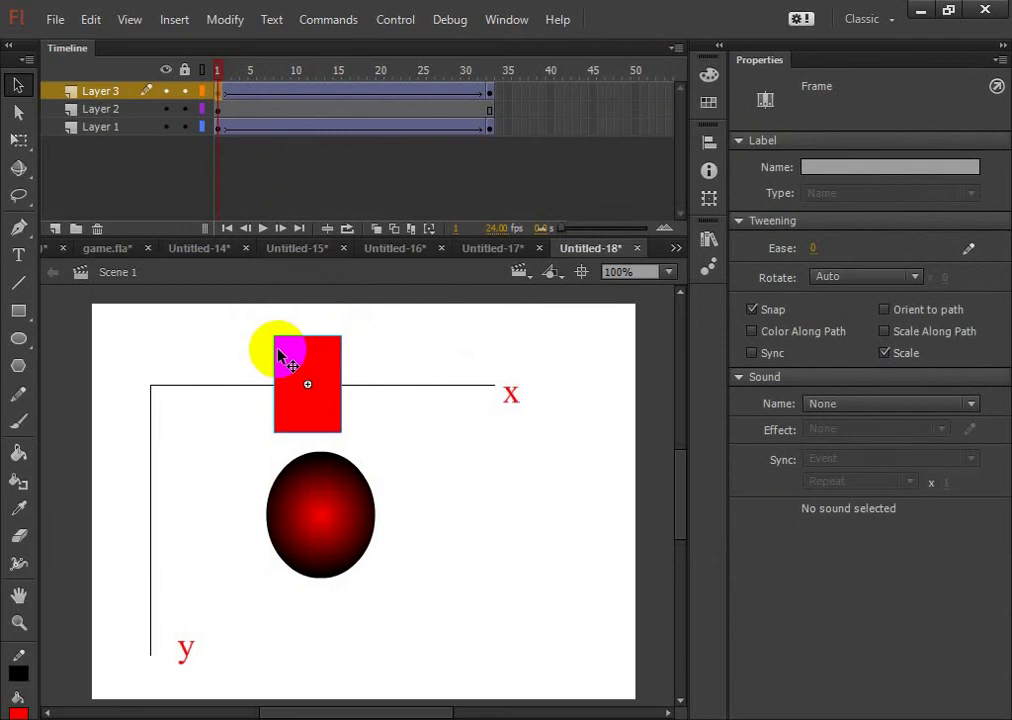
pyautogui.click(328, 418)
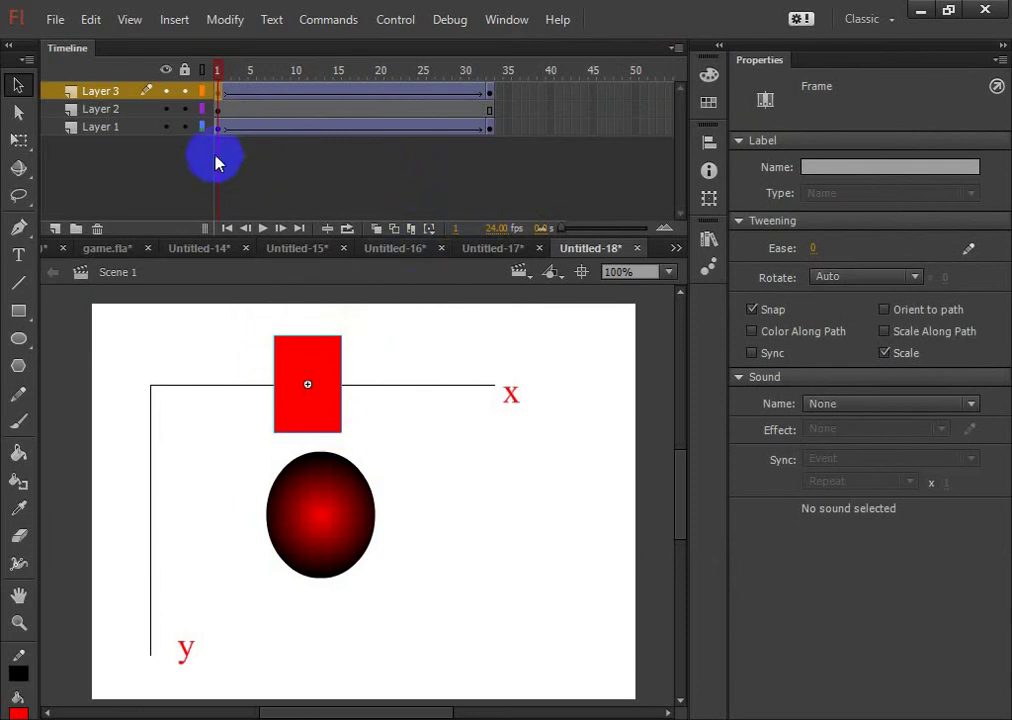
pyautogui.click(221, 128)
pyautogui.click(330, 428)
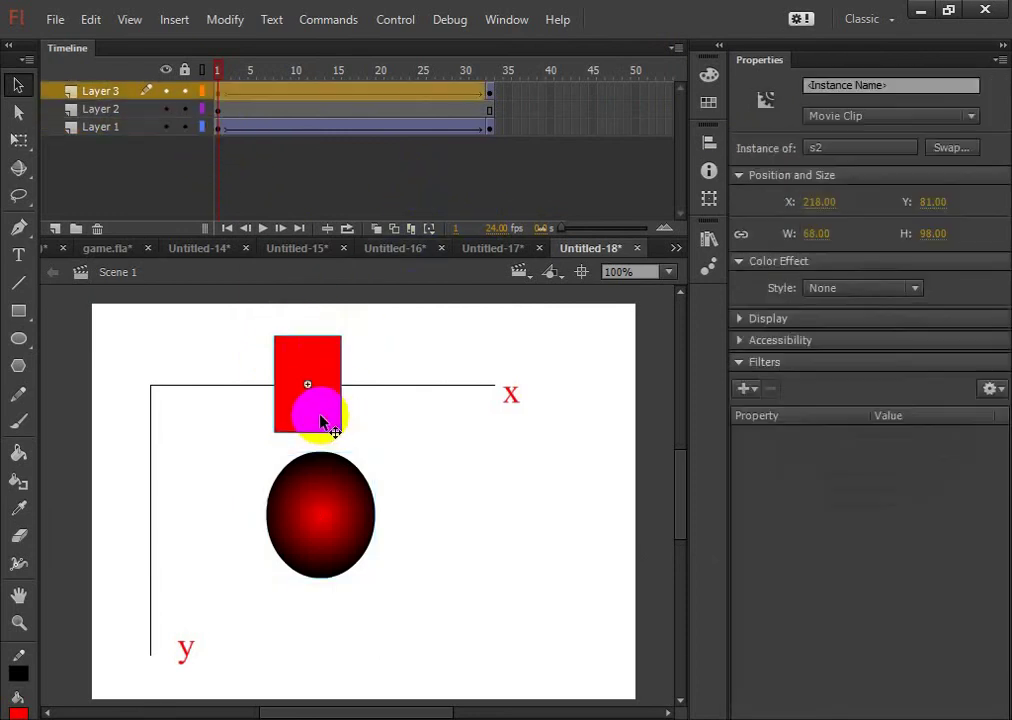
# Step: Undo the special motion paste on Layer 3 and the rectangle's conversion to a symbol
pyautogui.rightClick(307, 93)
pyautogui.click(99, 93)
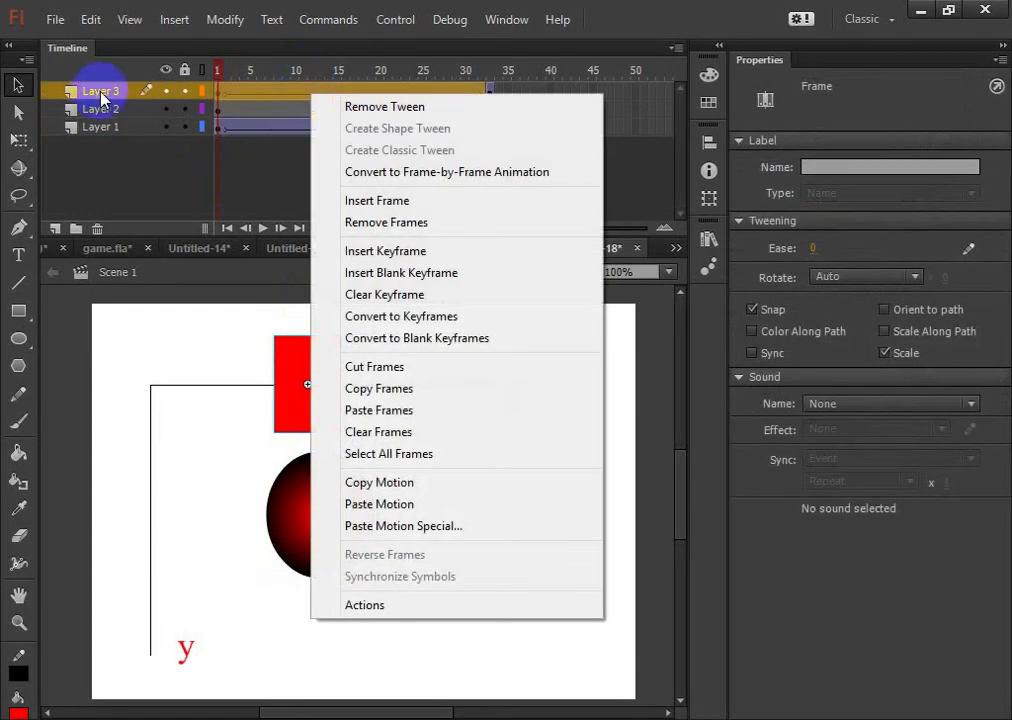
pyautogui.click(91, 20)
pyautogui.click(108, 42)
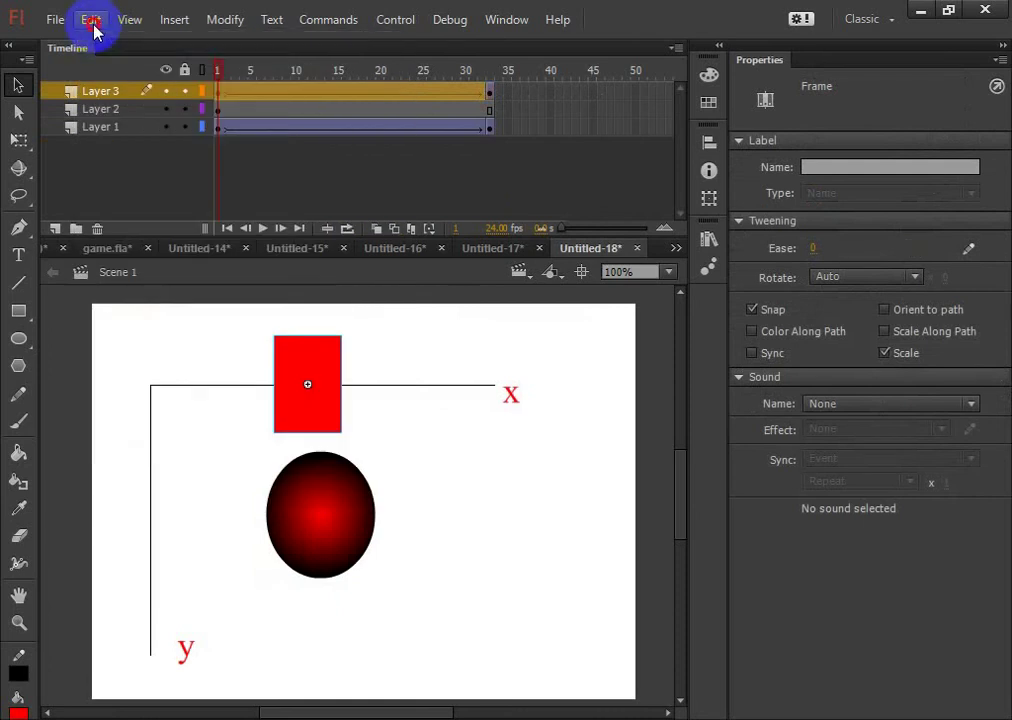
pyautogui.click(91, 20)
pyautogui.click(108, 40)
pyautogui.click(91, 20)
pyautogui.click(106, 40)
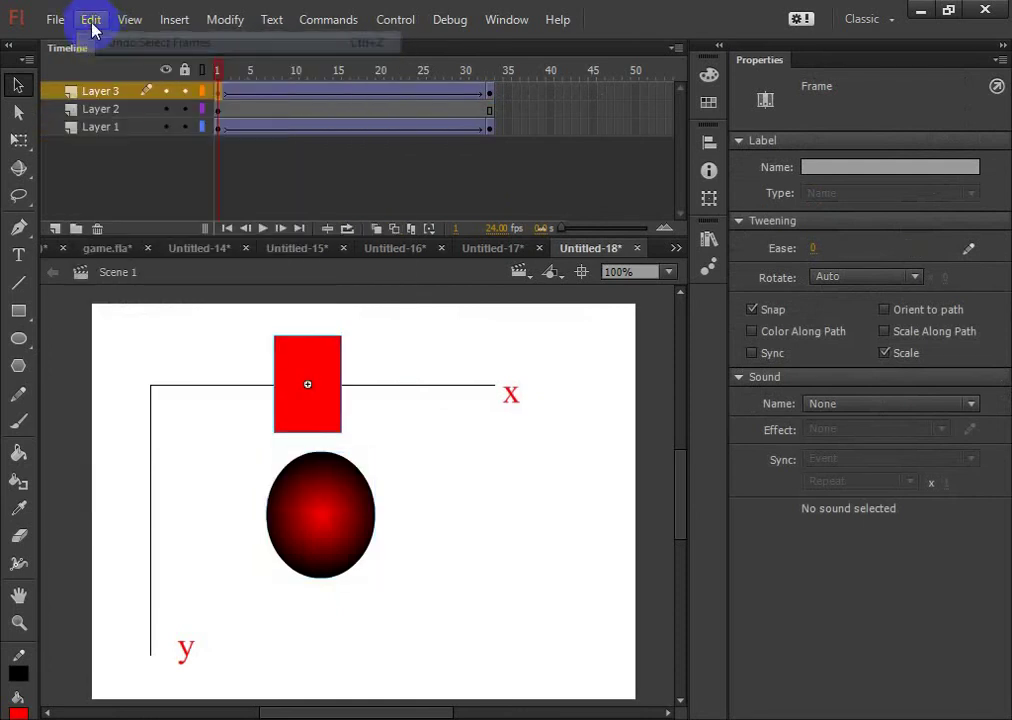
pyautogui.click(92, 20)
pyautogui.click(100, 41)
pyautogui.click(91, 20)
pyautogui.click(99, 40)
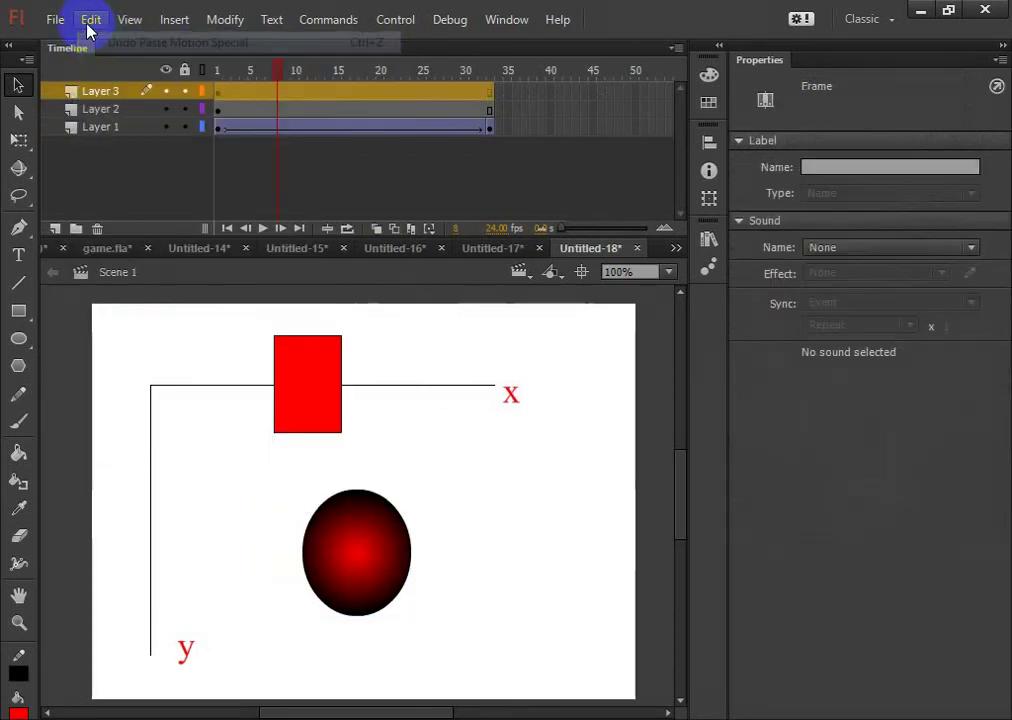
pyautogui.click(91, 20)
pyautogui.click(95, 41)
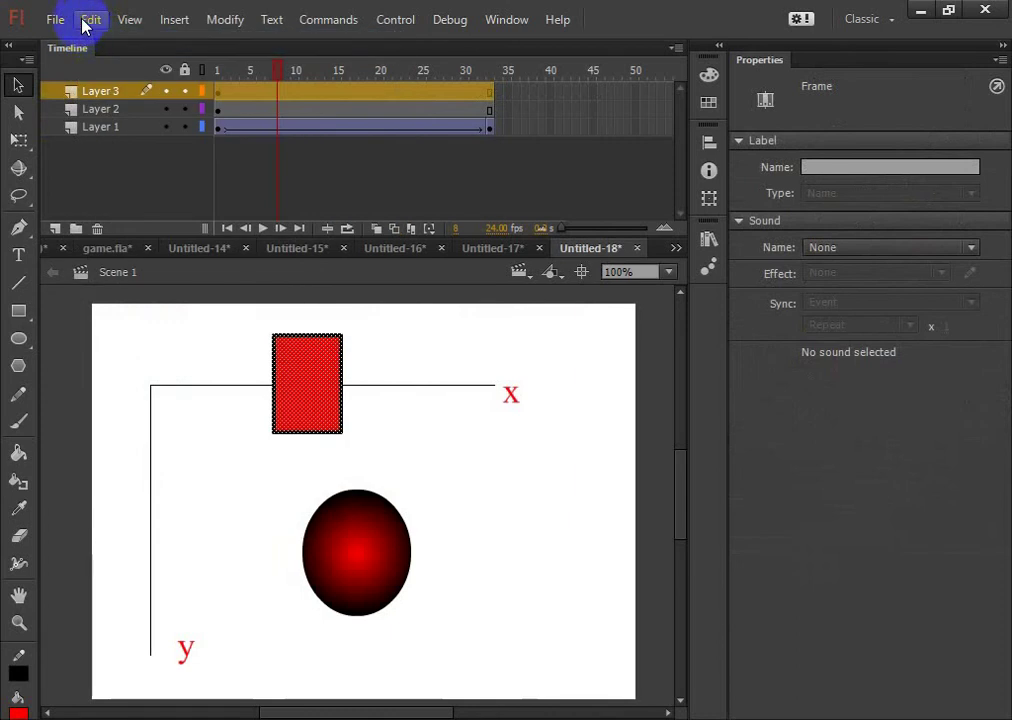
pyautogui.click(88, 20)
pyautogui.click(470, 447)
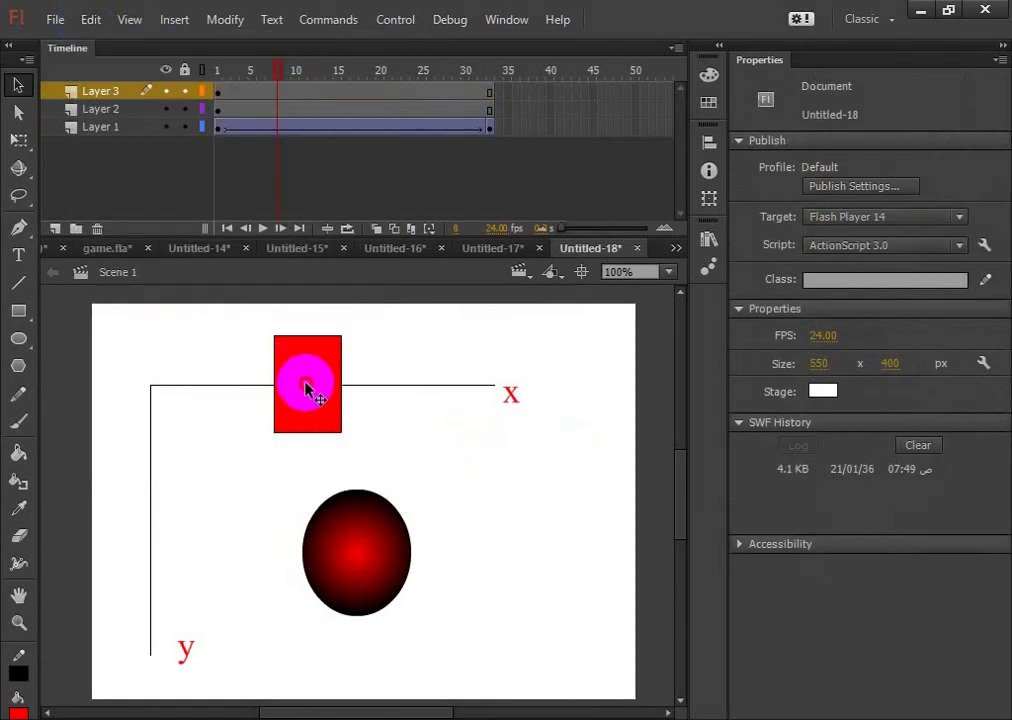
pyautogui.click(307, 393)
pyautogui.click(95, 20)
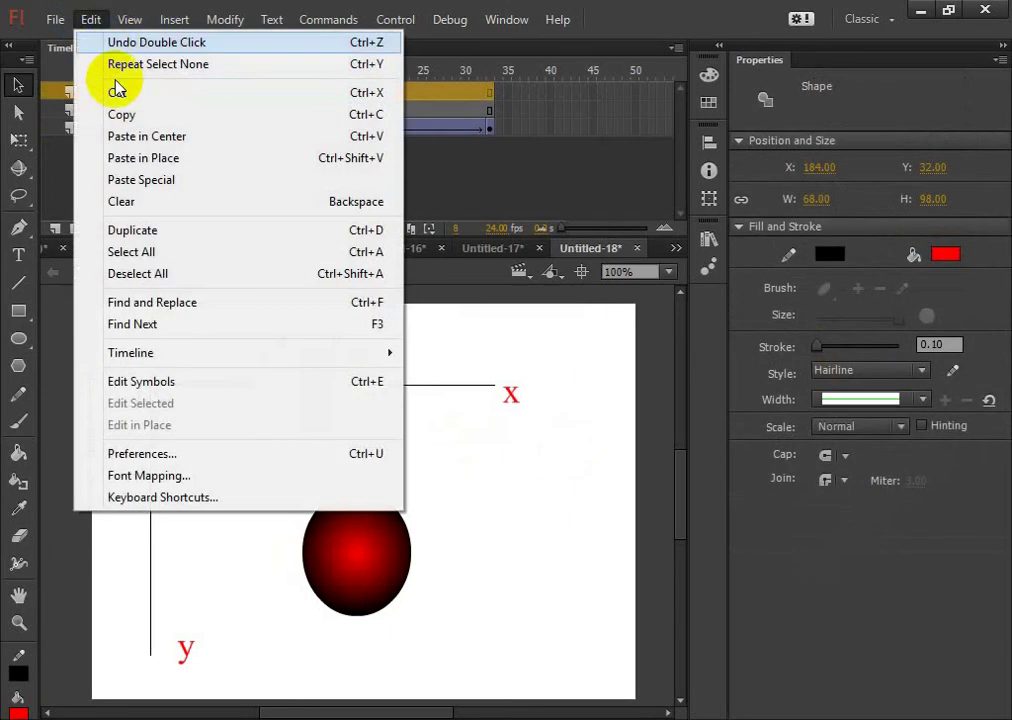
pyautogui.click(120, 64)
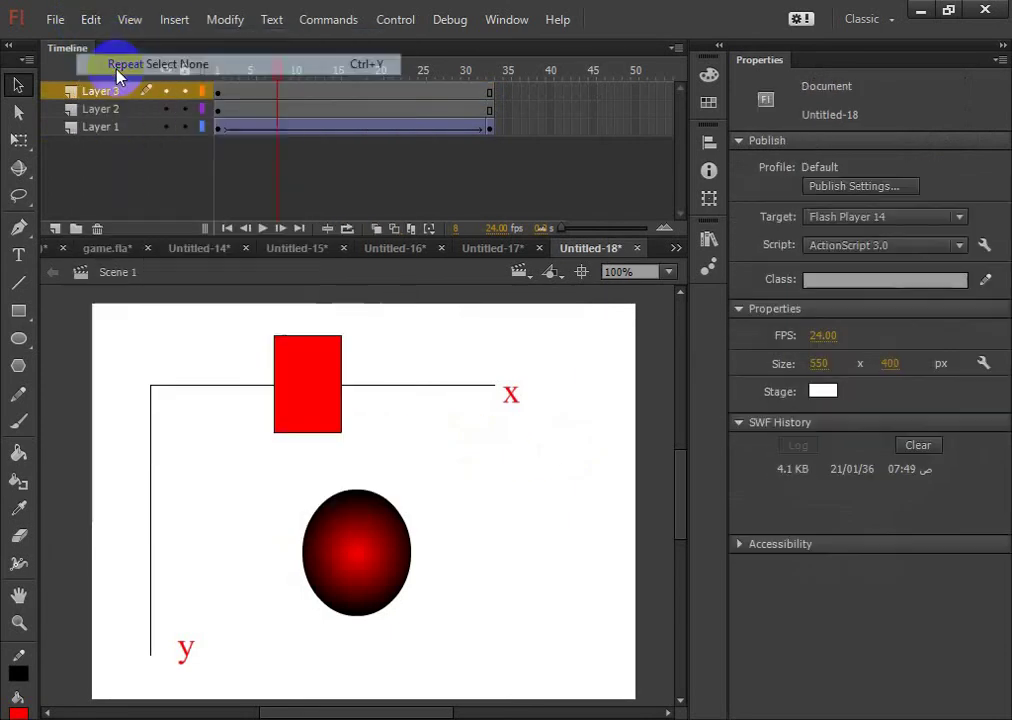
pyautogui.click(316, 368)
pyautogui.click(90, 20)
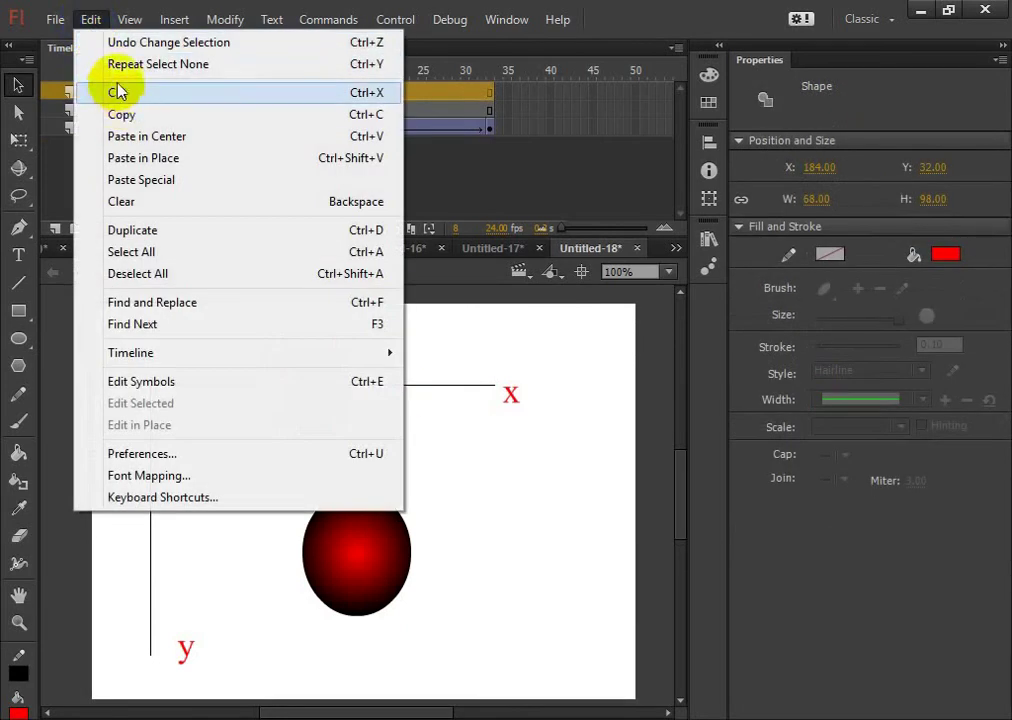
pyautogui.click(117, 64)
pyautogui.click(90, 20)
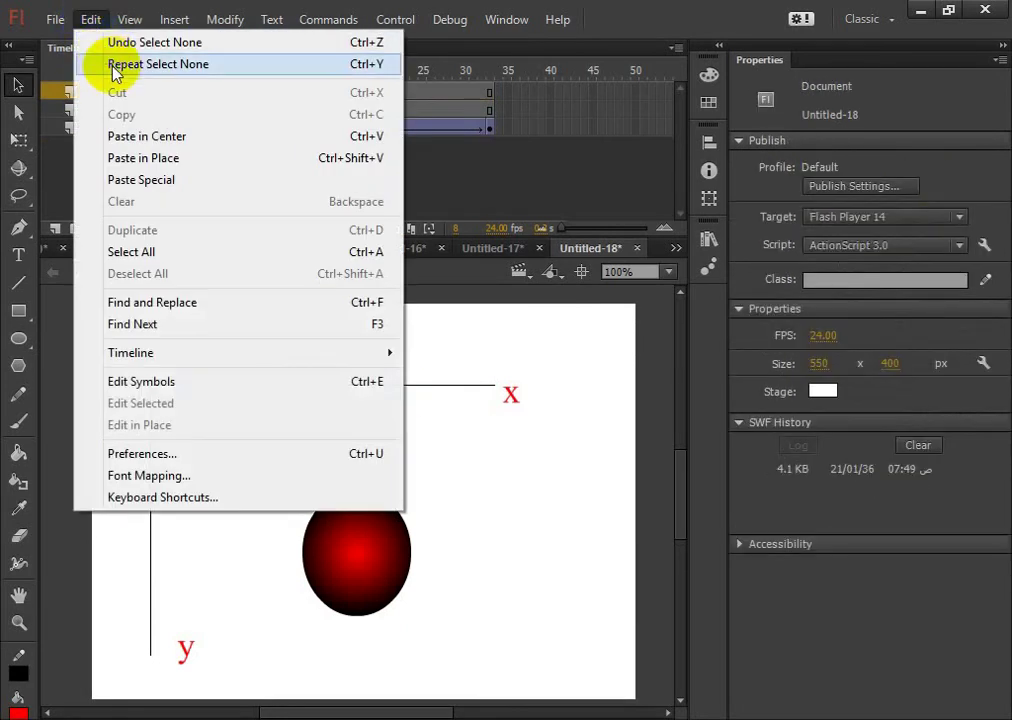
pyautogui.click(115, 66)
pyautogui.click(307, 390)
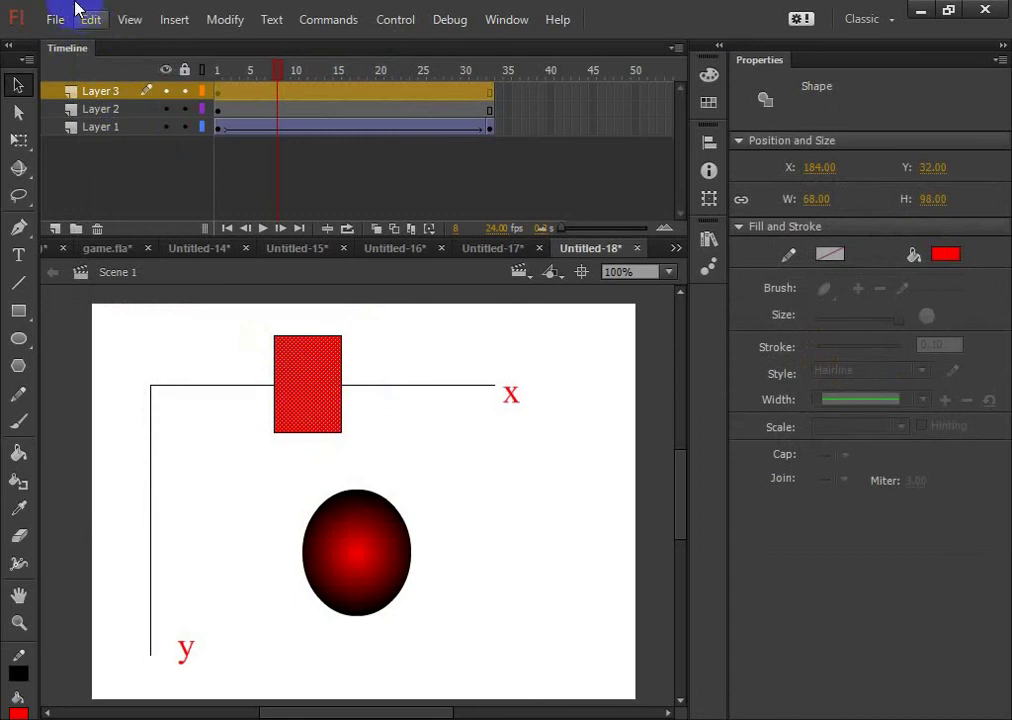
pyautogui.click(90, 20)
pyautogui.click(107, 68)
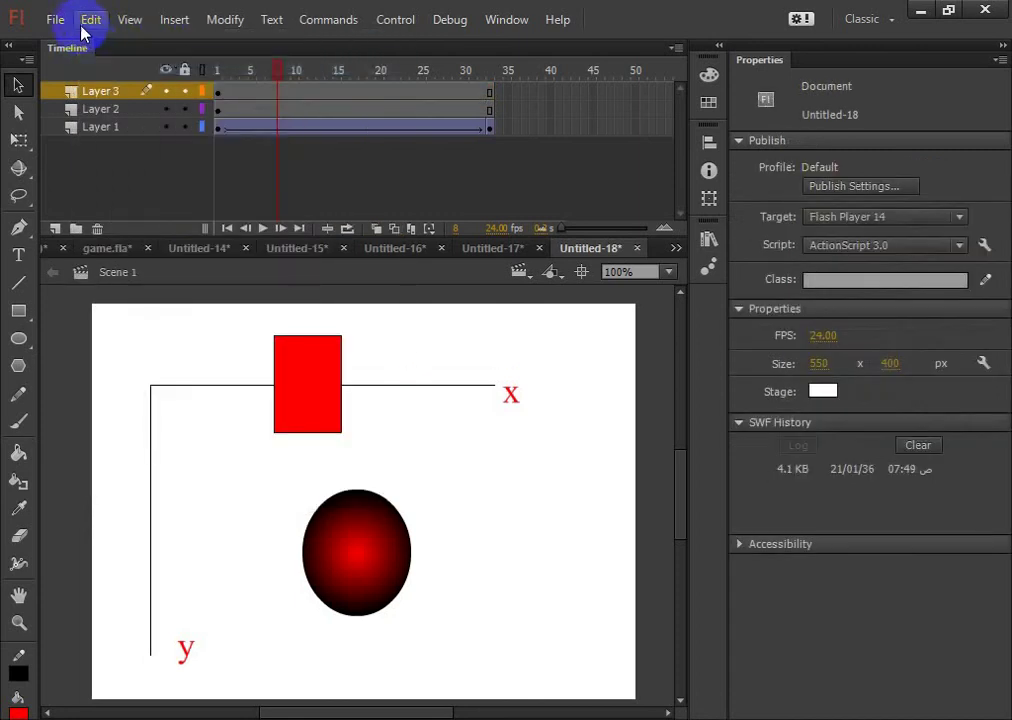
pyautogui.click(84, 22)
pyautogui.click(112, 66)
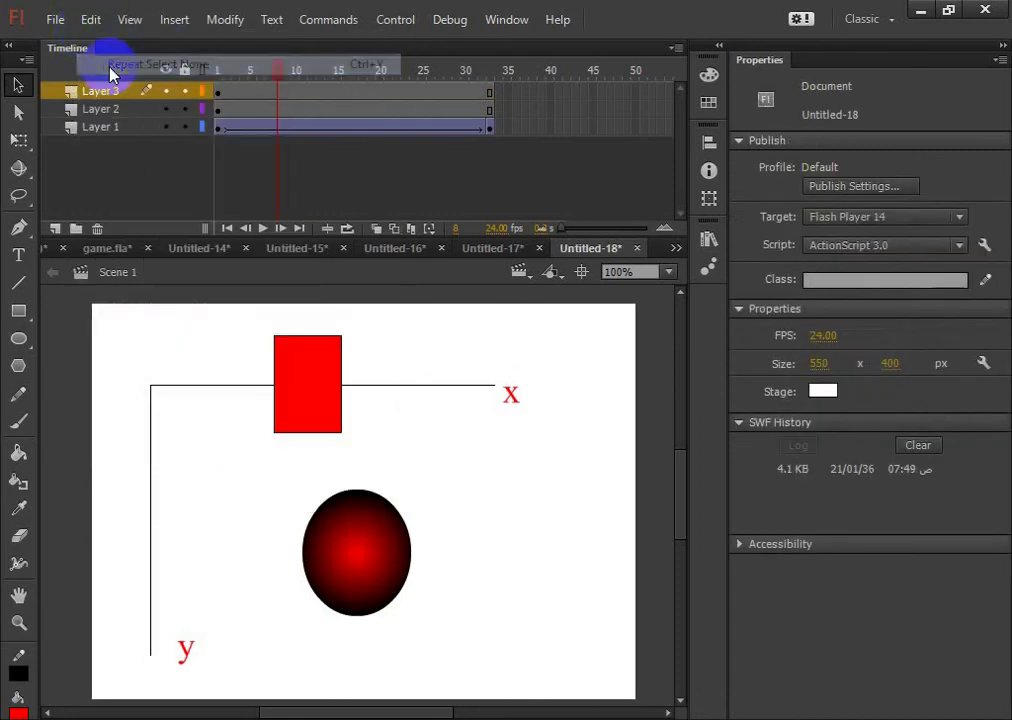
# Step: Convert the red rectangle with its outline to a movie clip symbol named s3 and move it onto the oval
pyautogui.click(334, 425)
pyautogui.click(297, 360)
pyautogui.rightClick(297, 360)
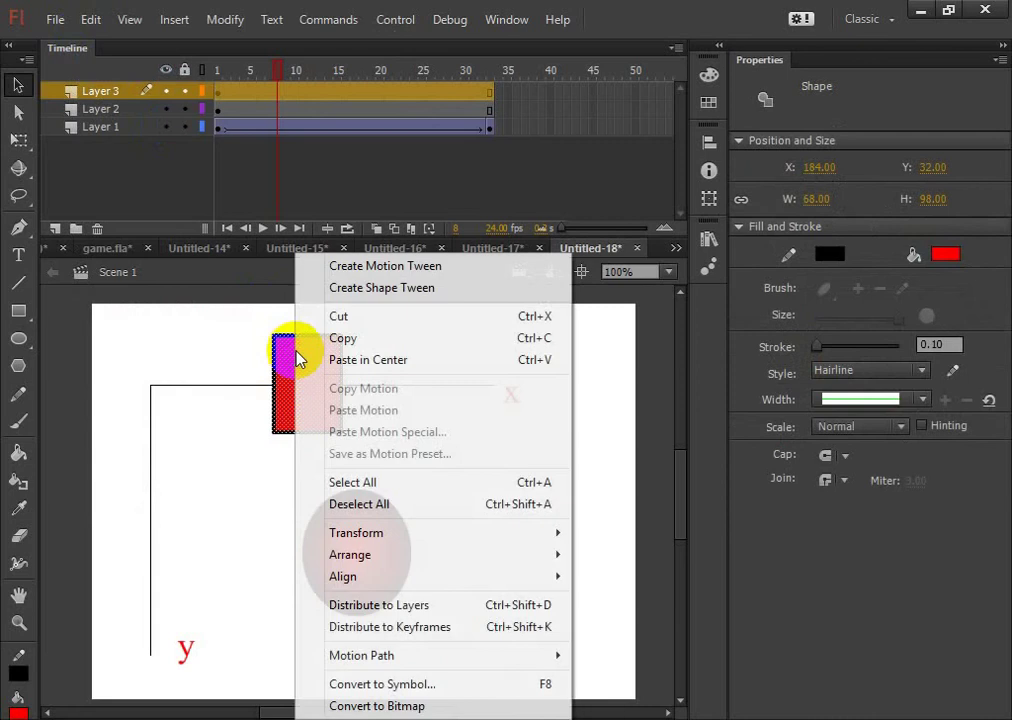
pyautogui.click(441, 683)
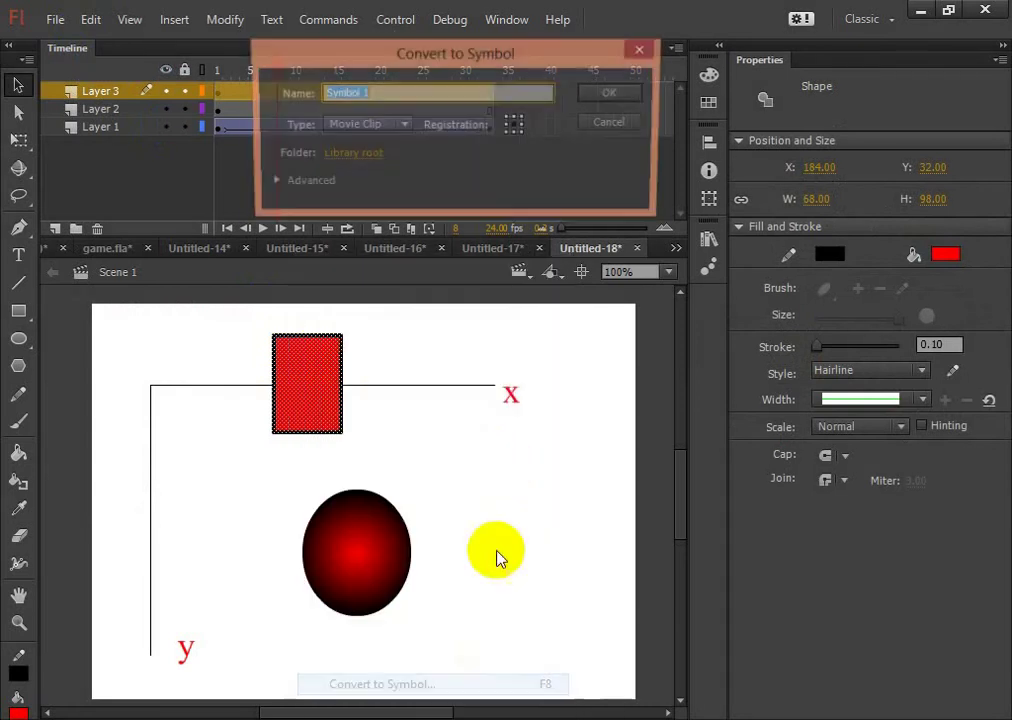
pyautogui.write('s3')
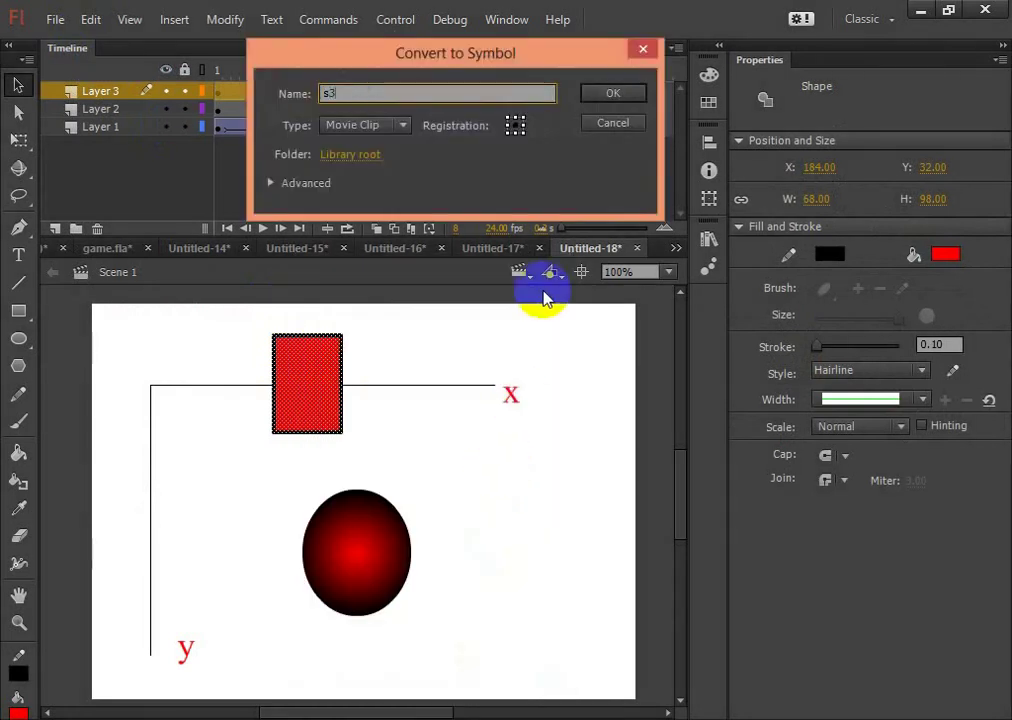
pyautogui.click(612, 95)
pyautogui.moveTo(312, 381); pyautogui.dragTo(362, 551)
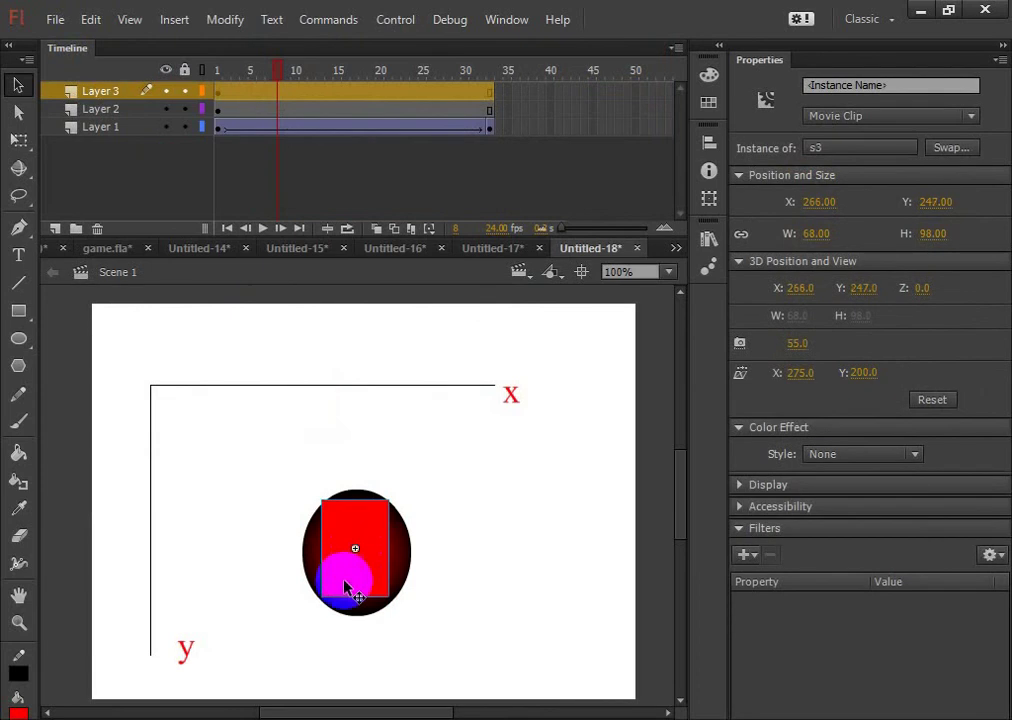
# Step: Apply Paste Motion Special to the frames of Layer 3 with only the X position property enabled
pyautogui.rightClick(349, 96)
pyautogui.click(414, 505)
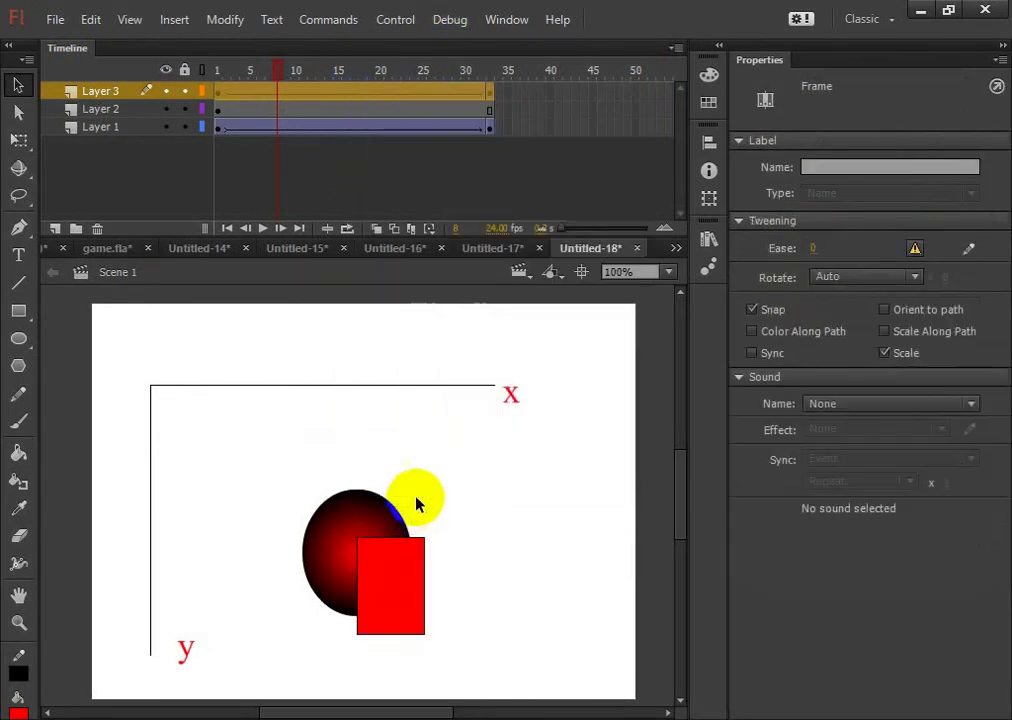
pyautogui.rightClick(414, 100)
pyautogui.click(488, 522)
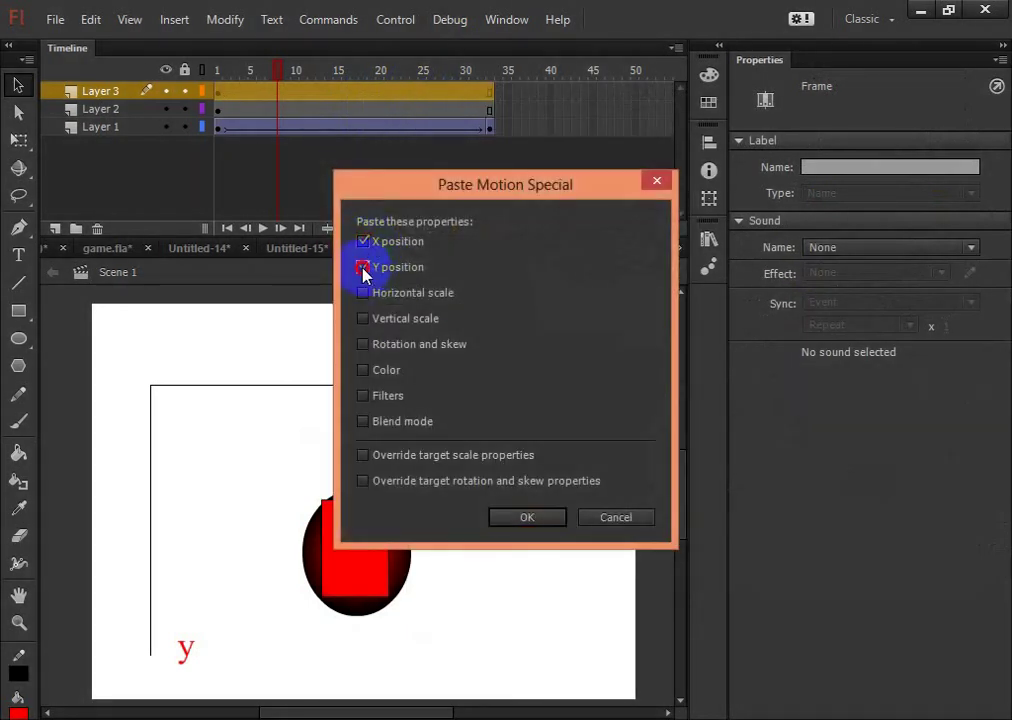
pyautogui.click(363, 268)
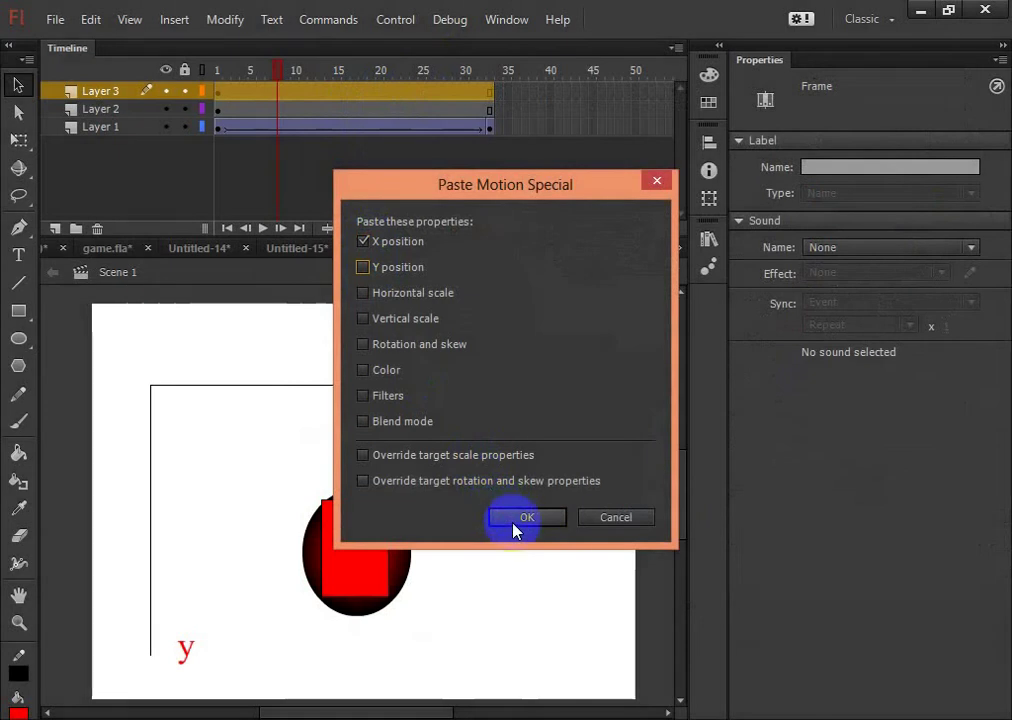
pyautogui.click(524, 518)
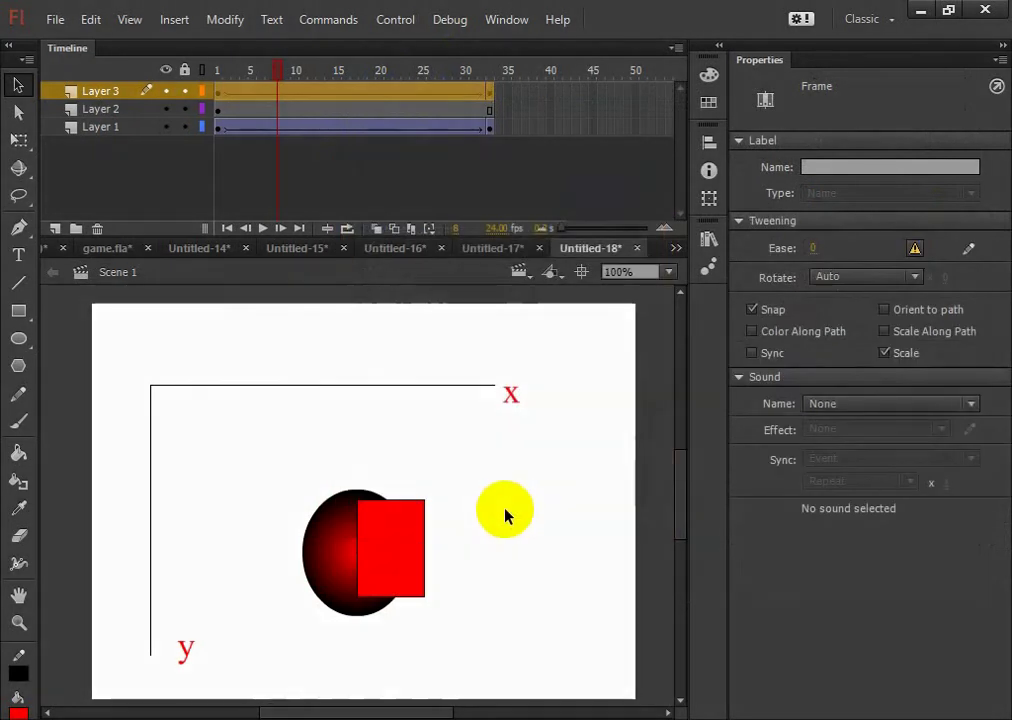
# Step: Test the movie to compare the rectangle's X-only motion with the oval's motion
pyautogui.hotkey('ctrl', 'Return')
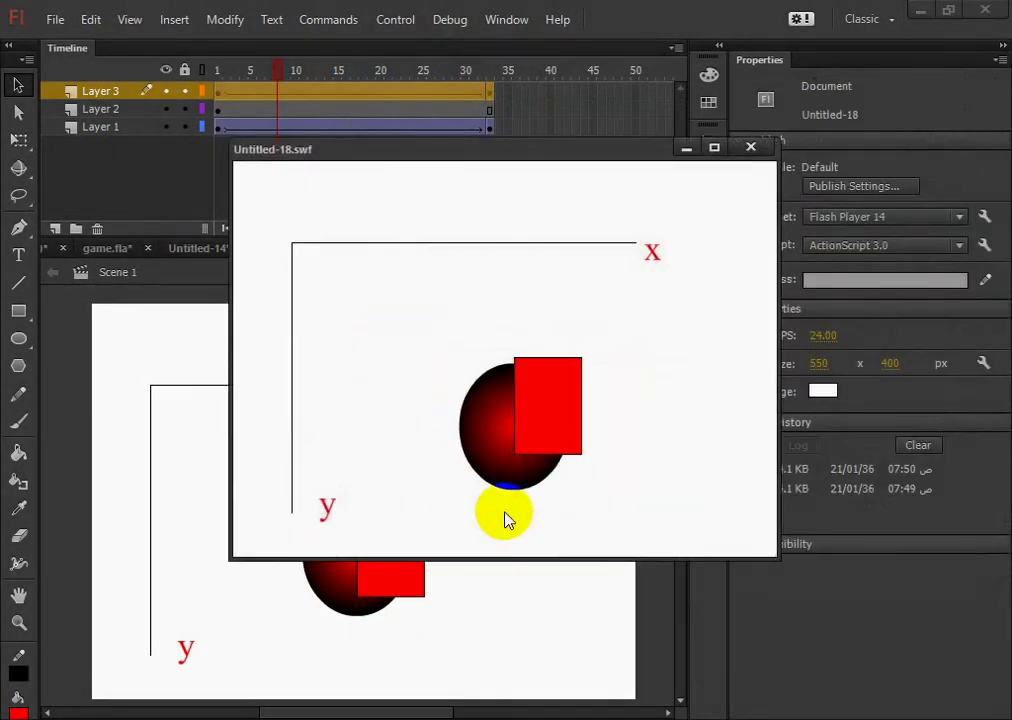
pyautogui.click(746, 149)
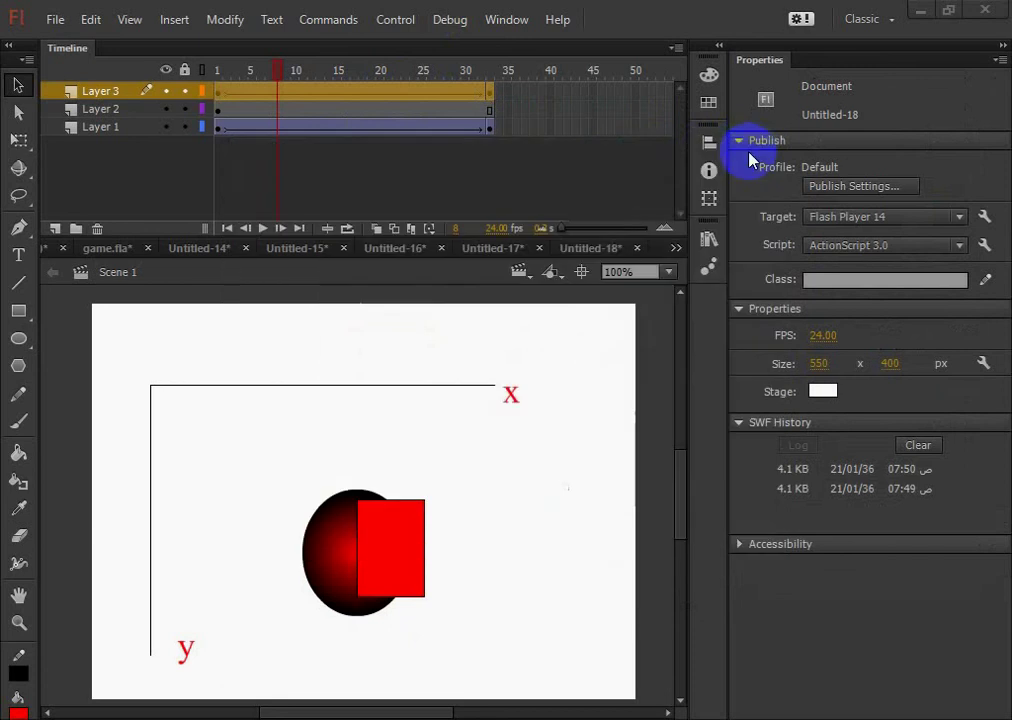
# Step: Give the oval at frame 1 an Advanced color effect with blue at 43%, a red offset of 83 and a green offset of 100
pyautogui.click(218, 127)
pyautogui.click(287, 514)
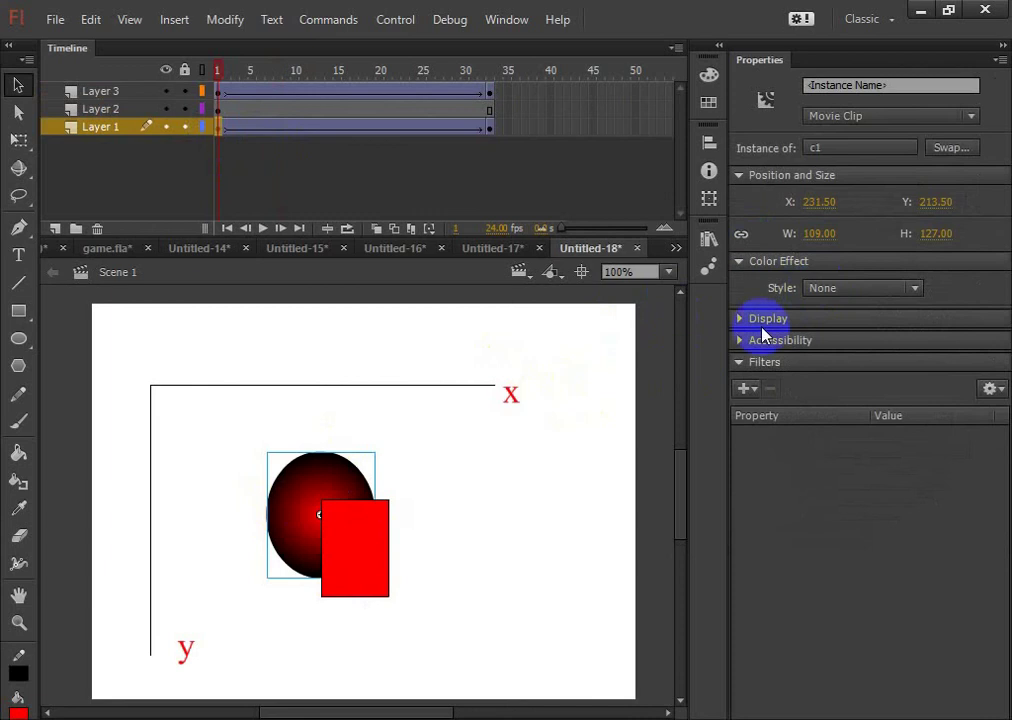
pyautogui.click(833, 292)
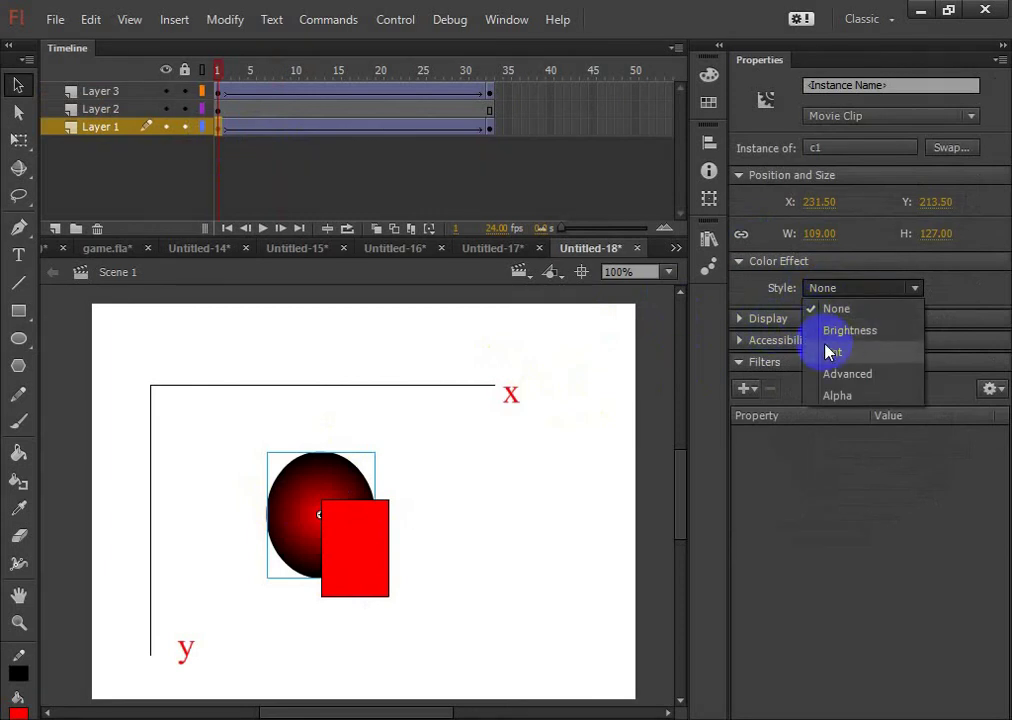
pyautogui.click(835, 378)
pyautogui.moveTo(808, 354); pyautogui.dragTo(971, 447)
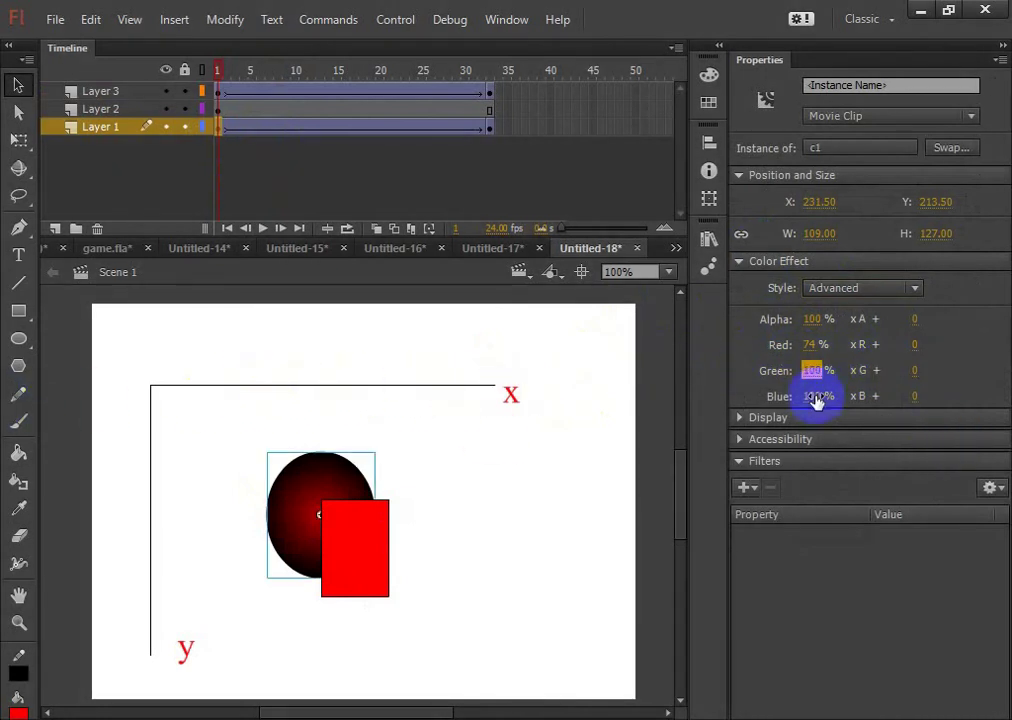
pyautogui.moveTo(817, 400); pyautogui.dragTo(1005, 472)
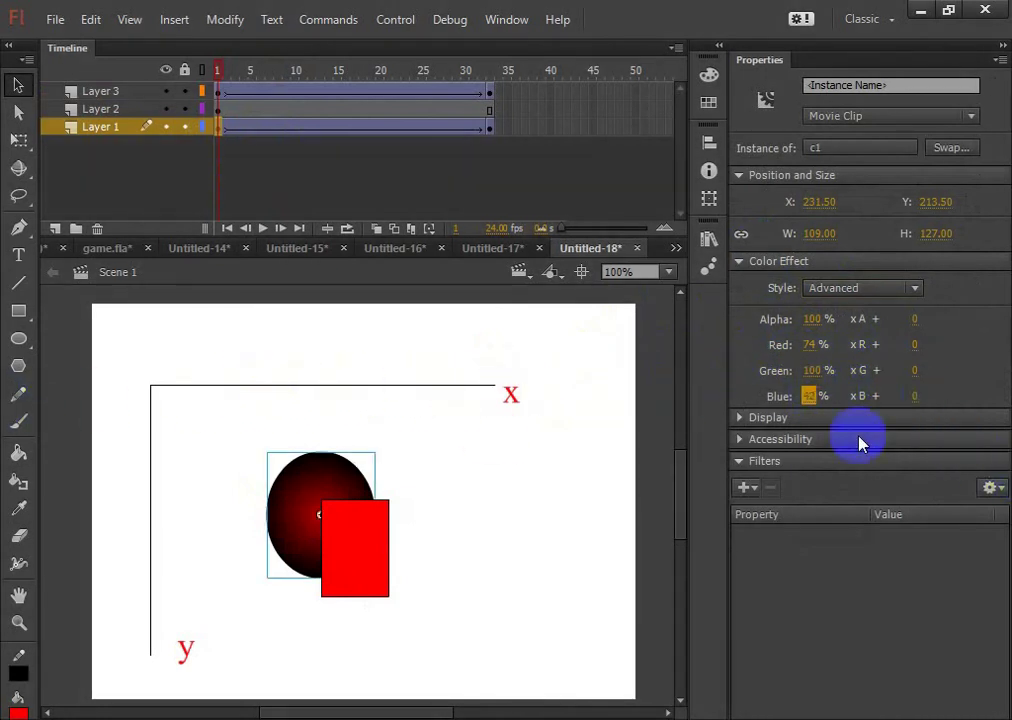
pyautogui.click(828, 319)
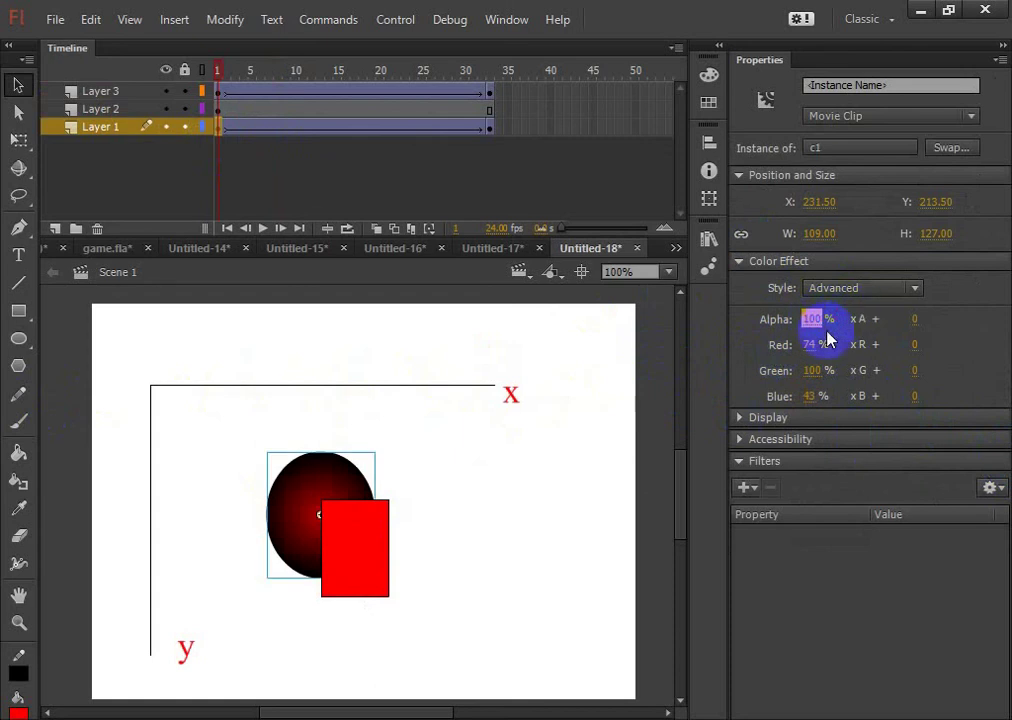
pyautogui.moveTo(836, 345); pyautogui.dragTo(994, 388)
pyautogui.moveTo(915, 370); pyautogui.dragTo(1008, 362)
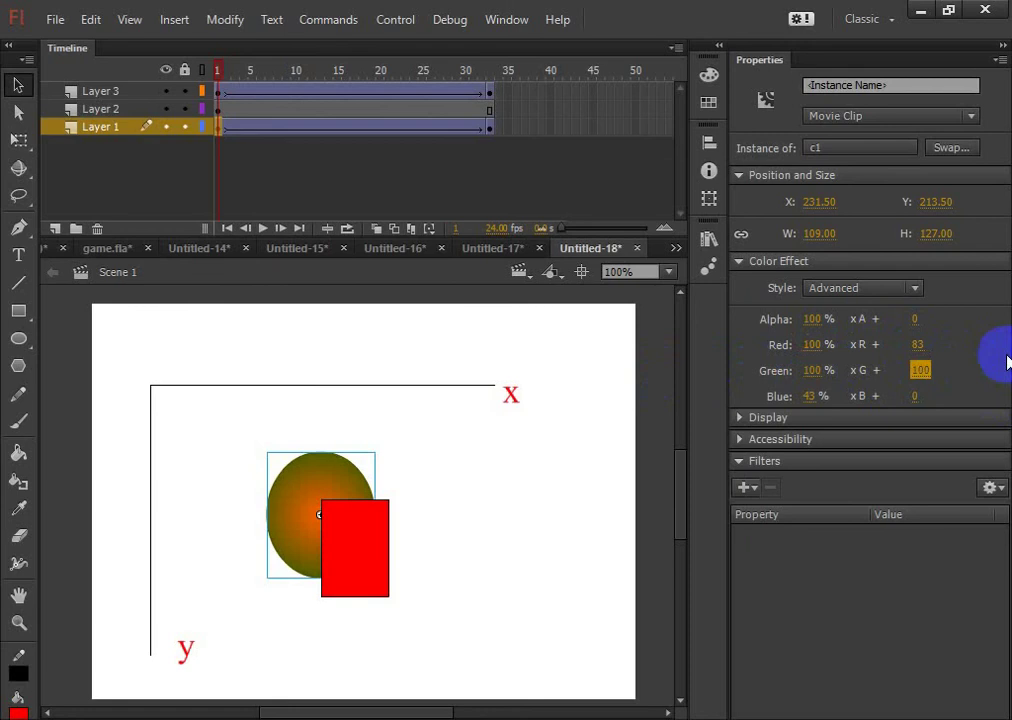
# Step: Copy the motion of all frames on Layer 1
pyautogui.click(101, 127)
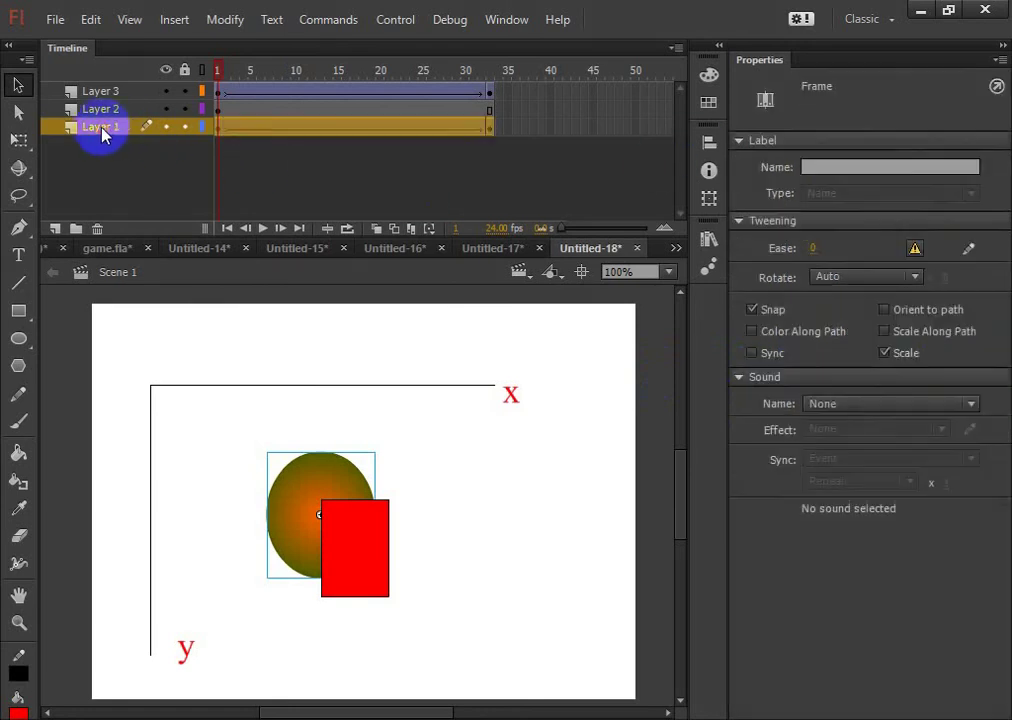
pyautogui.rightClick(292, 131)
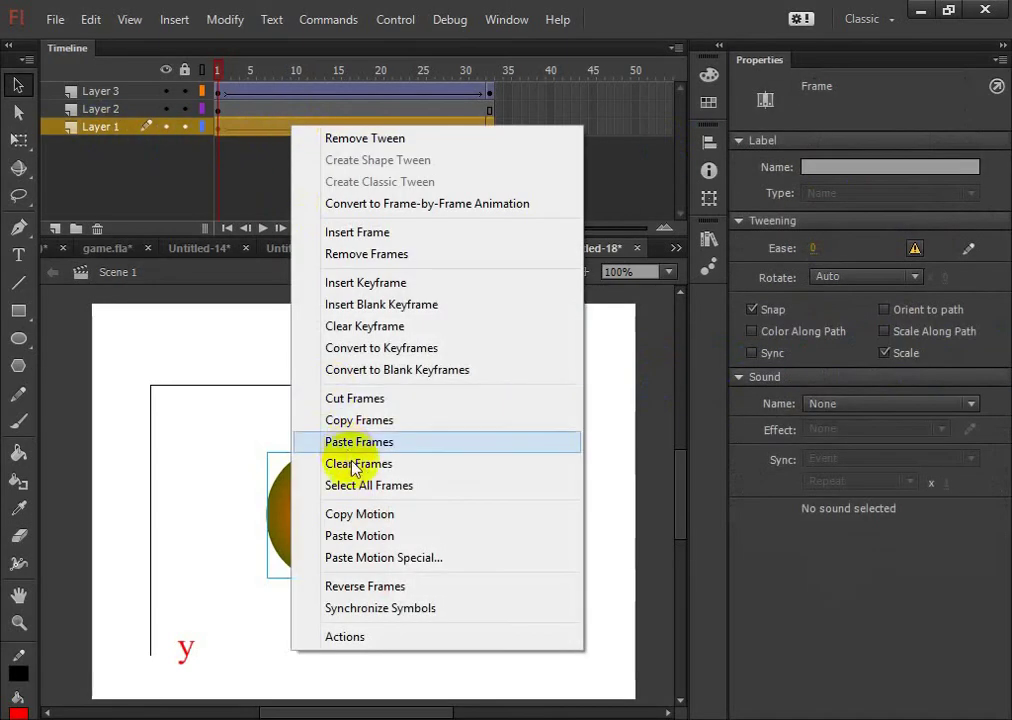
pyautogui.click(340, 514)
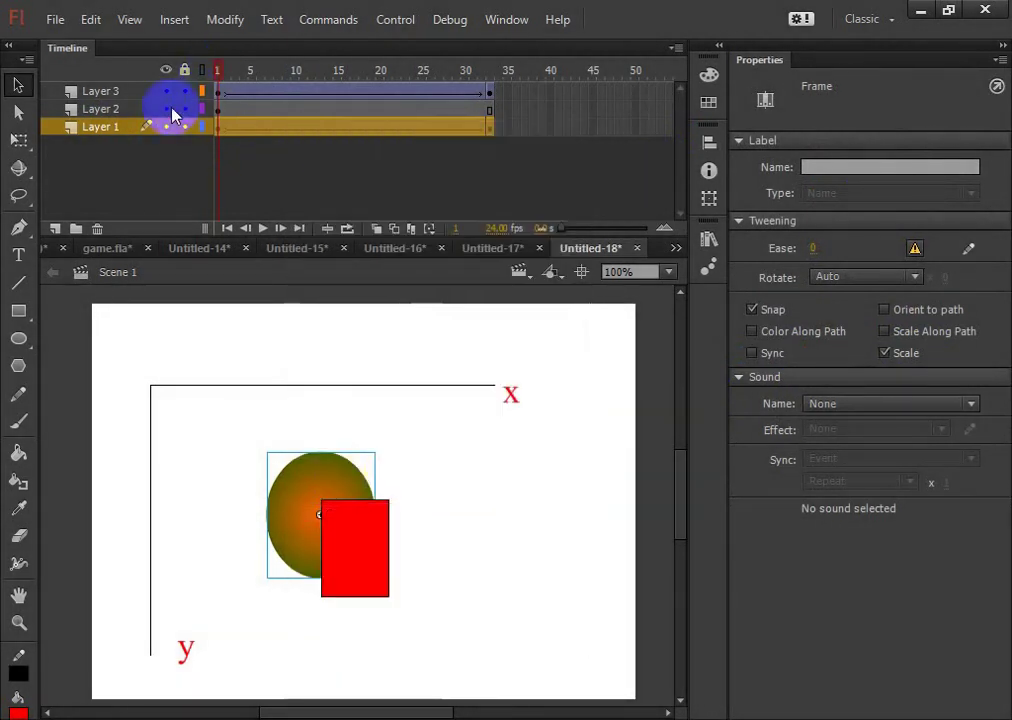
# Step: Apply Paste Motion Special to the frames of Layer 3 with only the Color property enabled
pyautogui.click(117, 92)
pyautogui.rightClick(285, 97)
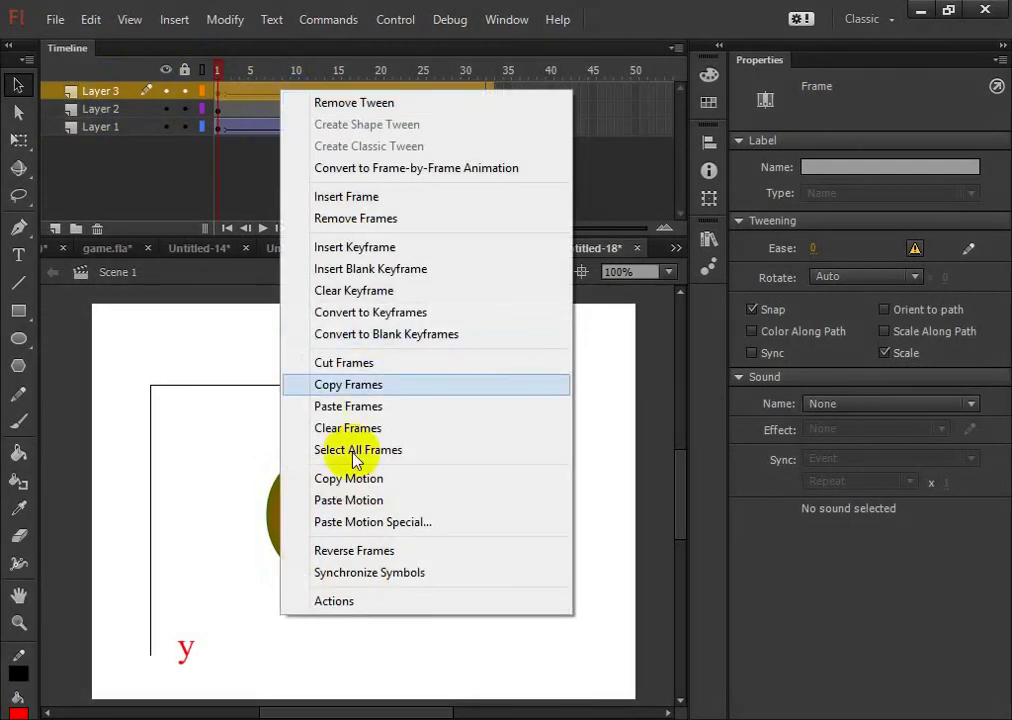
pyautogui.click(396, 522)
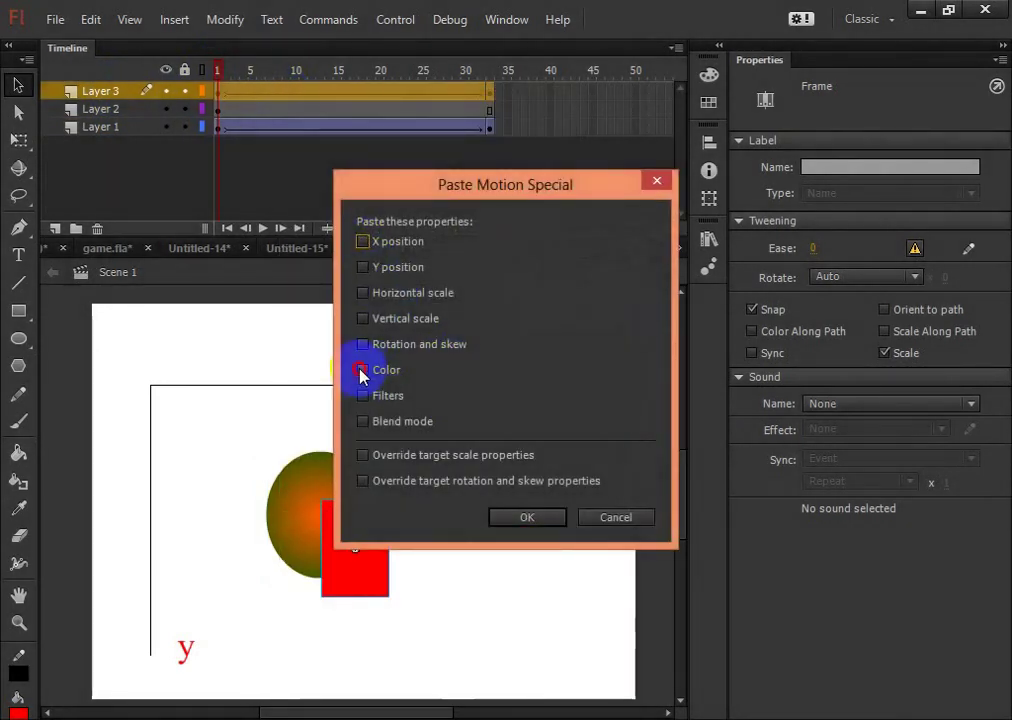
pyautogui.click(506, 516)
# Step: Deselect everything and test the movie to view the color change on the rectangle and the oval
pyautogui.click(462, 449)
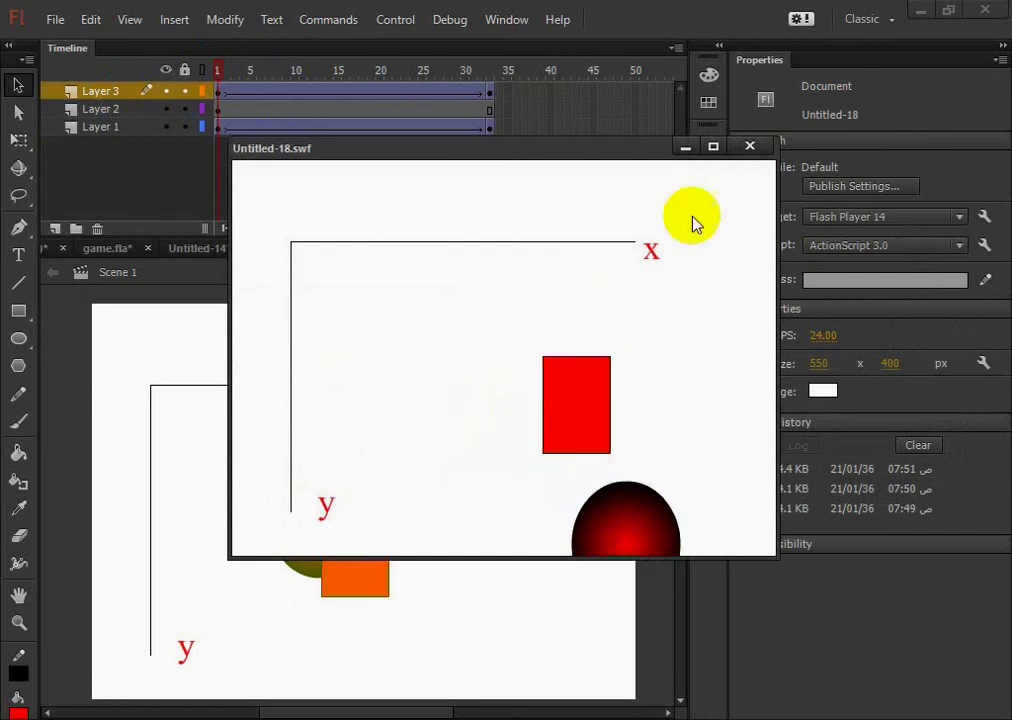
pyautogui.click(748, 147)
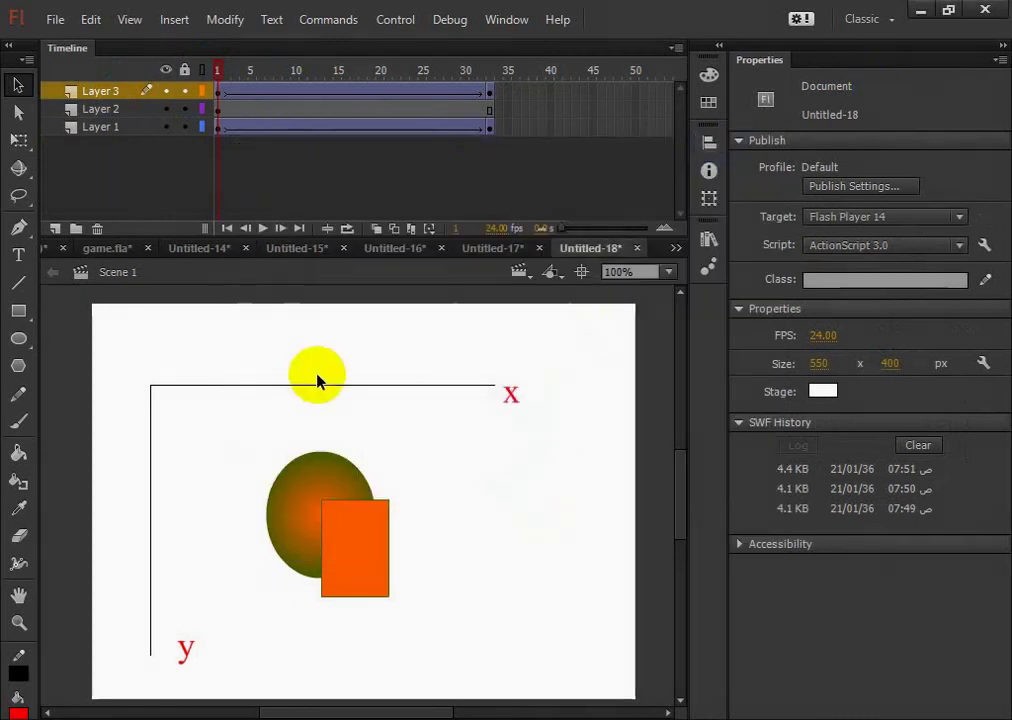